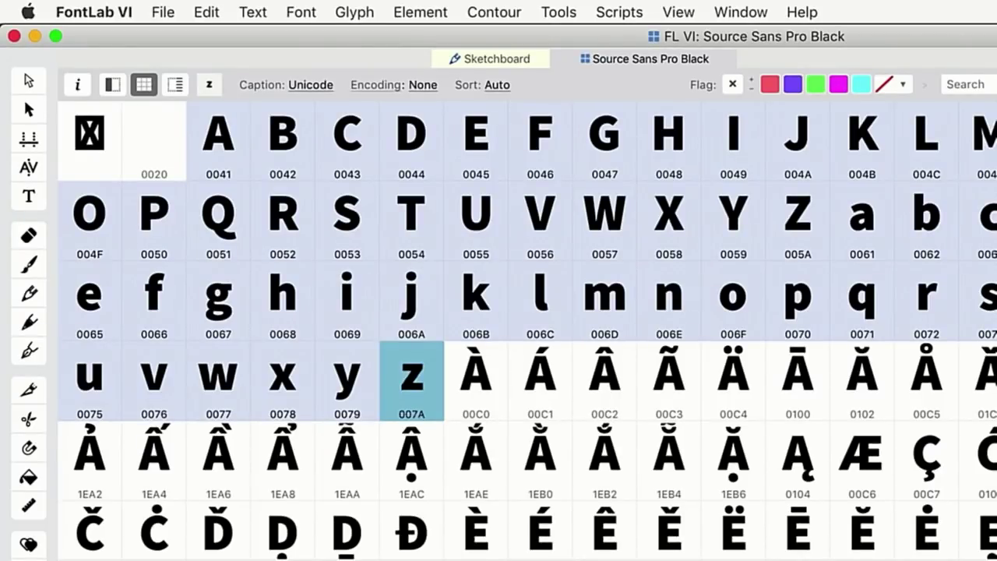
Step: Export the Source Sans Pro font as an OpenType variable font and preview its Bold instance and a lighter custom weight in FontView
{"action": "left_click", "coordinate": [162, 11]}
{"action": "left_click", "coordinate": [250, 233]}
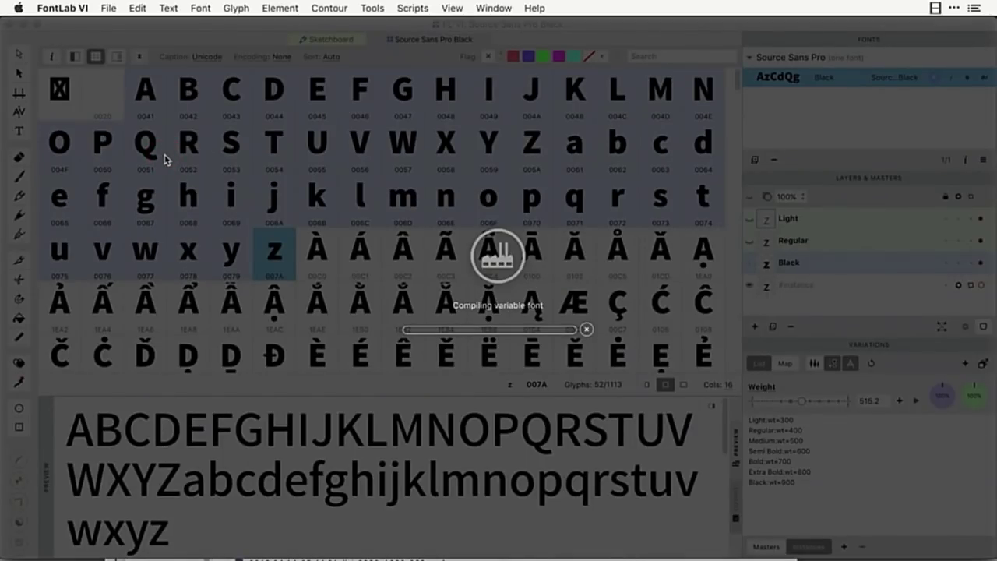
{"action": "left_click", "coordinate": [786, 101]}
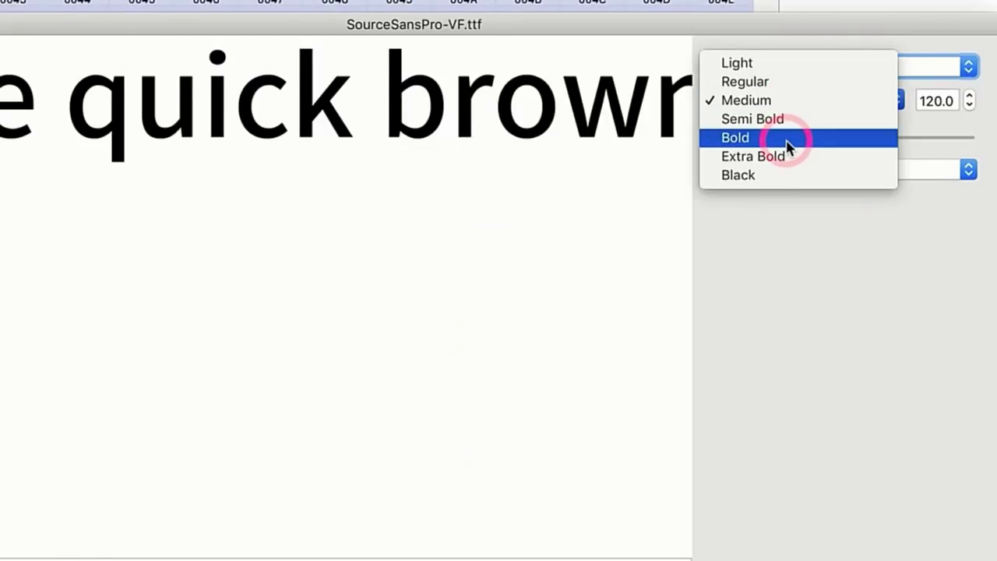
{"action": "left_click", "coordinate": [787, 140]}
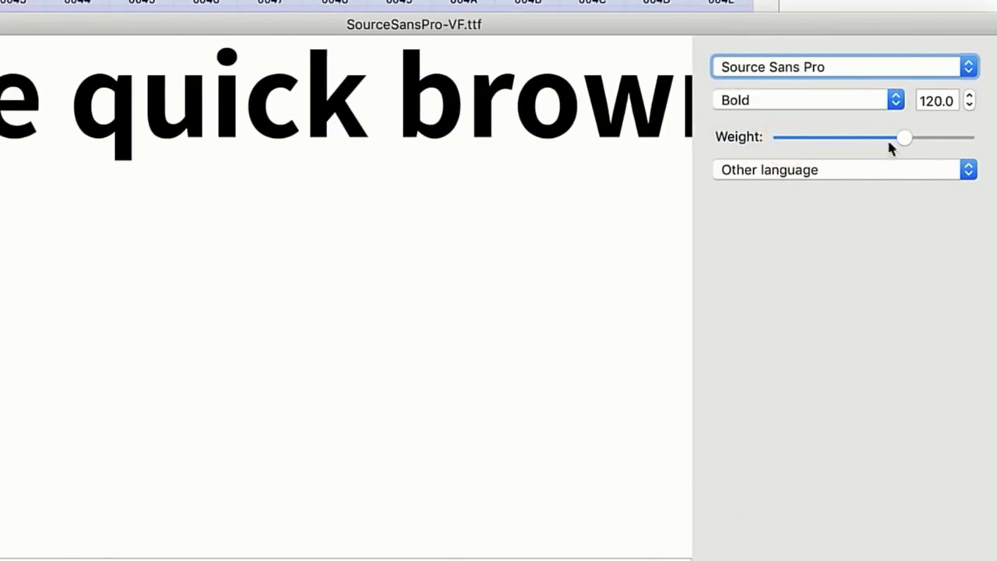
{"action": "left_click_drag", "start_coordinate": [907, 137], "coordinate": [851, 148]}
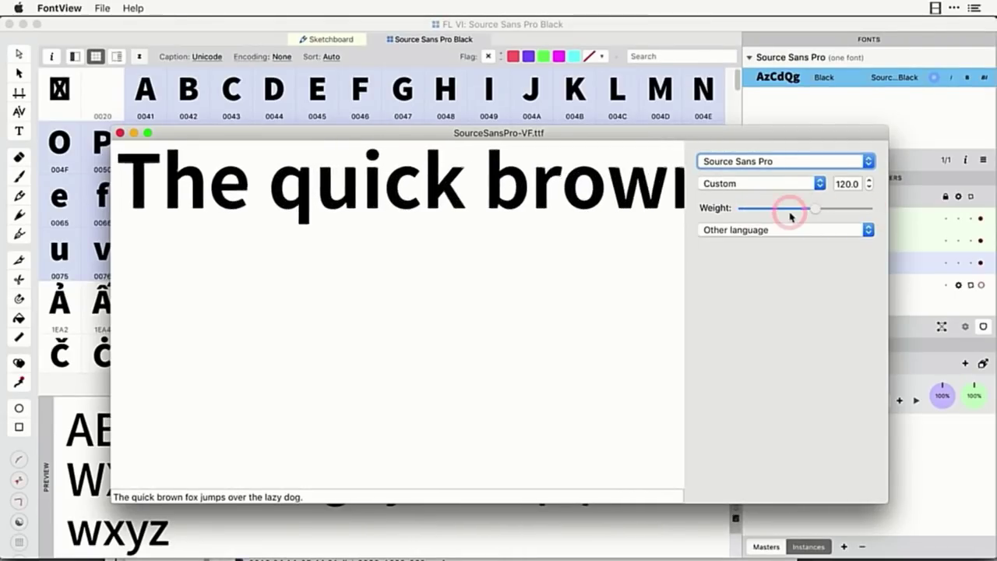
{"action": "left_click_drag", "start_coordinate": [791, 216], "coordinate": [789, 216]}
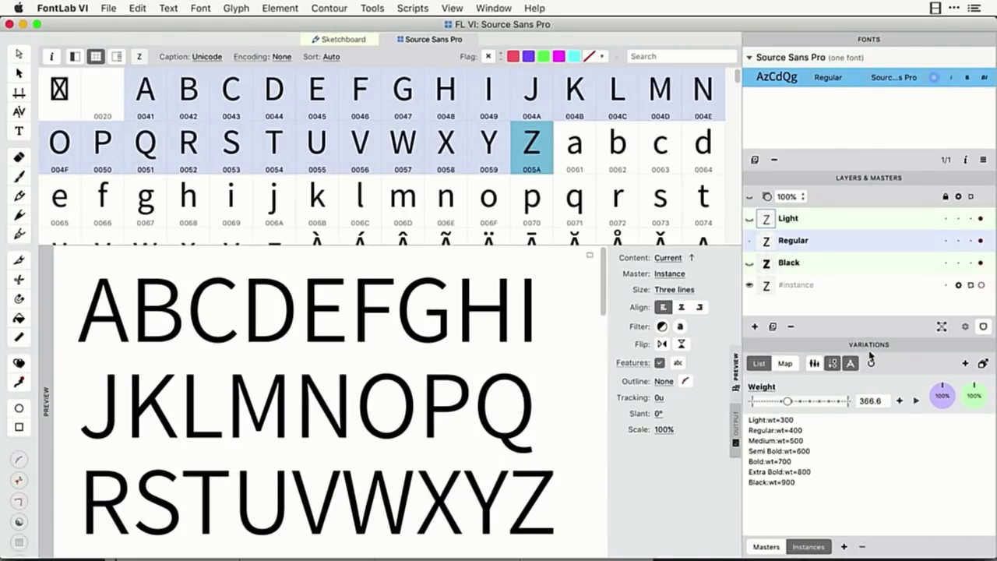
Step: Turn off contour sorting and geometry checking for master matching, and preview the instance at several weights on the axis slider and the map
{"action": "left_click", "coordinate": [833, 363]}
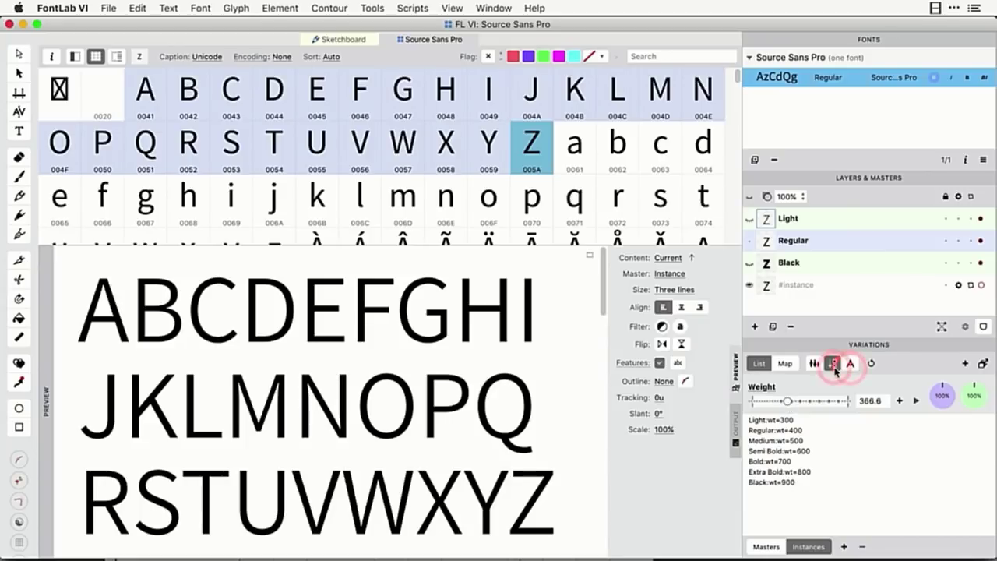
{"action": "left_click_drag", "start_coordinate": [788, 403], "coordinate": [827, 402]}
{"action": "left_click", "coordinate": [785, 364]}
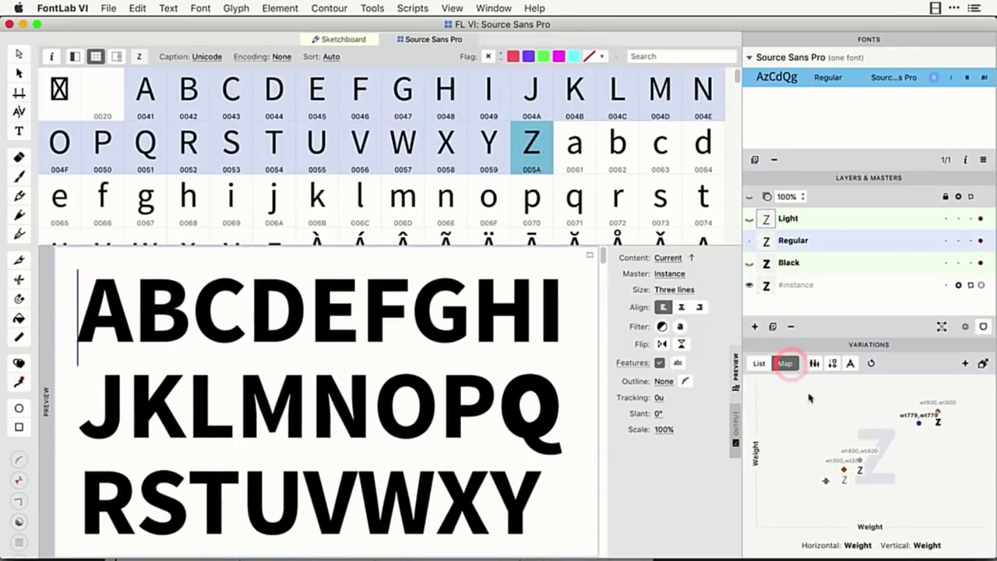
{"action": "left_click", "coordinate": [862, 458]}
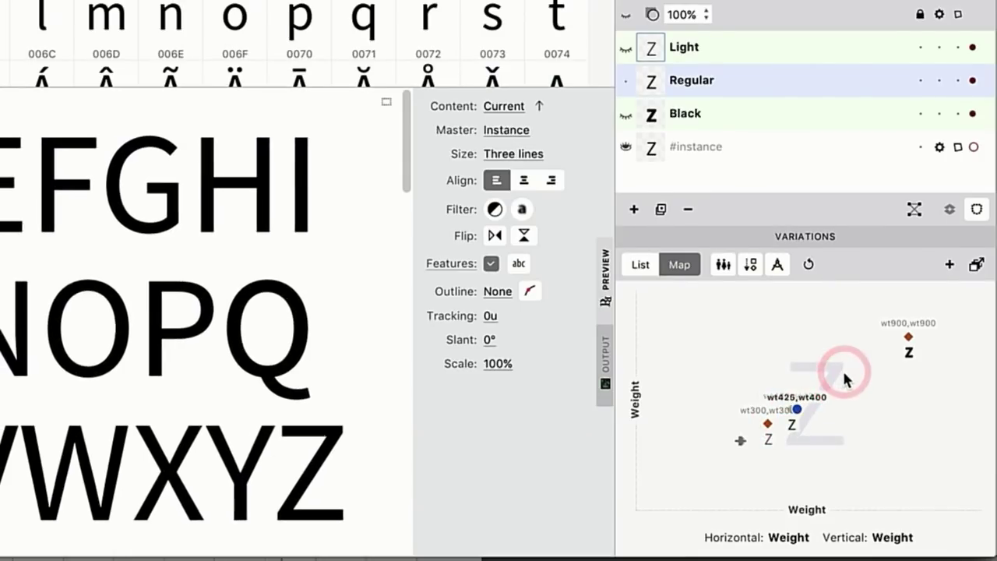
{"action": "mouse_move", "coordinate": [845, 379]}
{"action": "left_mouse_down"}
{"action": "mouse_move", "coordinate": [881, 361]}
{"action": "mouse_move", "coordinate": [856, 371]}
{"action": "left_mouse_up"}
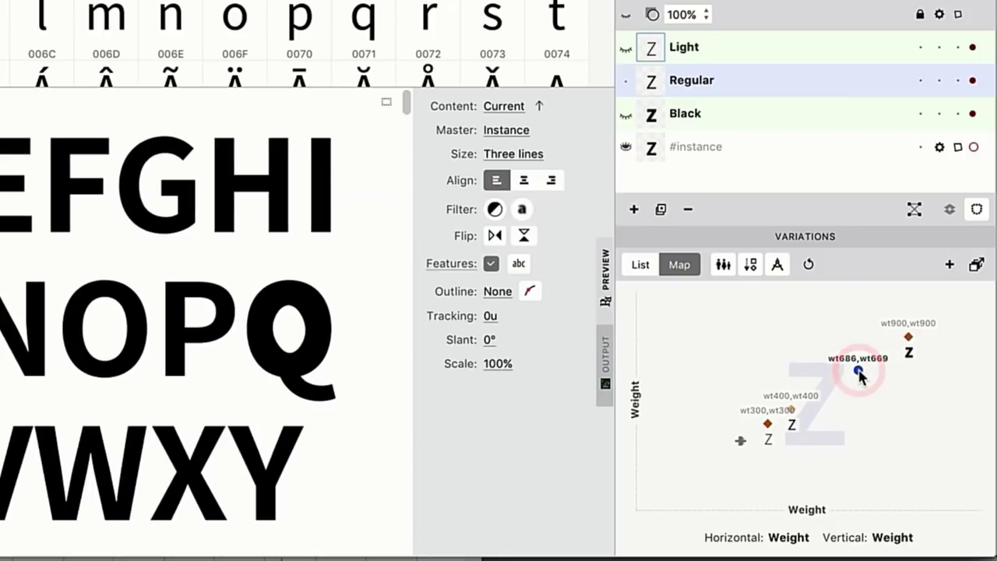
Step: Turn geometry checking back on and move the instance on the variations map to about wt 691, 648
{"action": "left_click", "coordinate": [777, 264]}
{"action": "left_click_drag", "start_coordinate": [857, 372], "coordinate": [786, 409]}
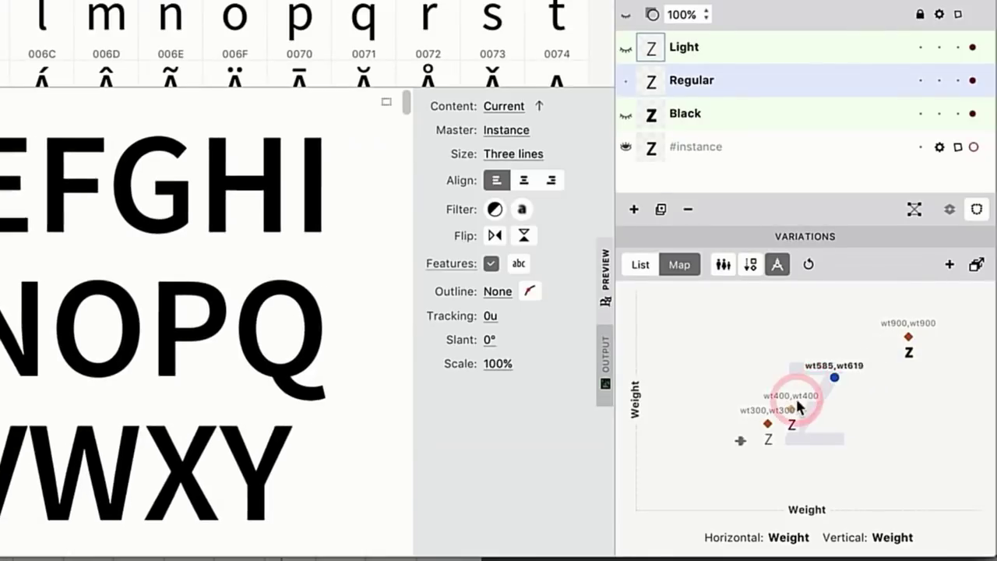
{"action": "left_click_drag", "start_coordinate": [795, 396], "coordinate": [858, 382]}
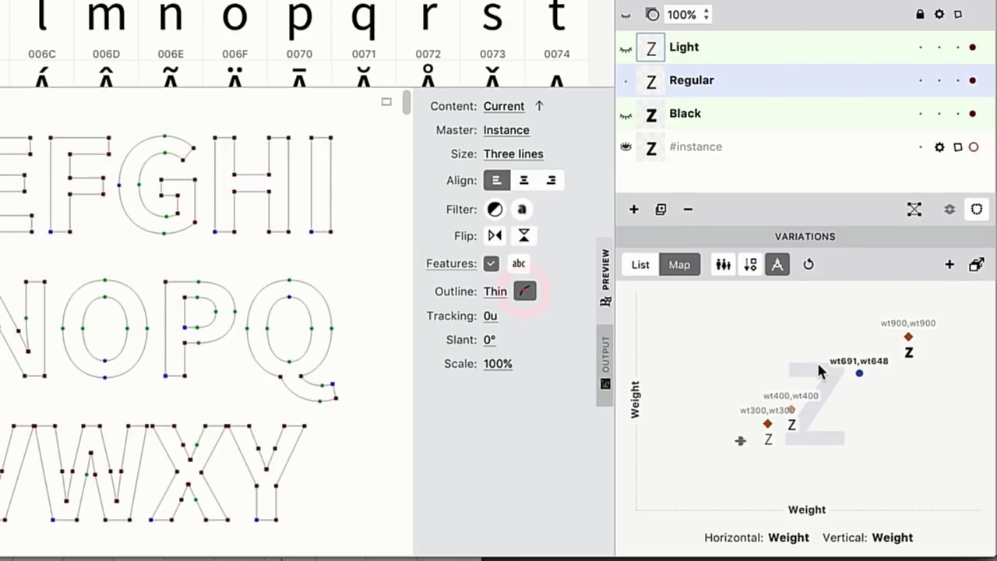
Step: Compare the glyph outlines, including Q, with geometry checking turned off and on while moving the instance around the variations map
{"action": "left_click", "coordinate": [793, 289]}
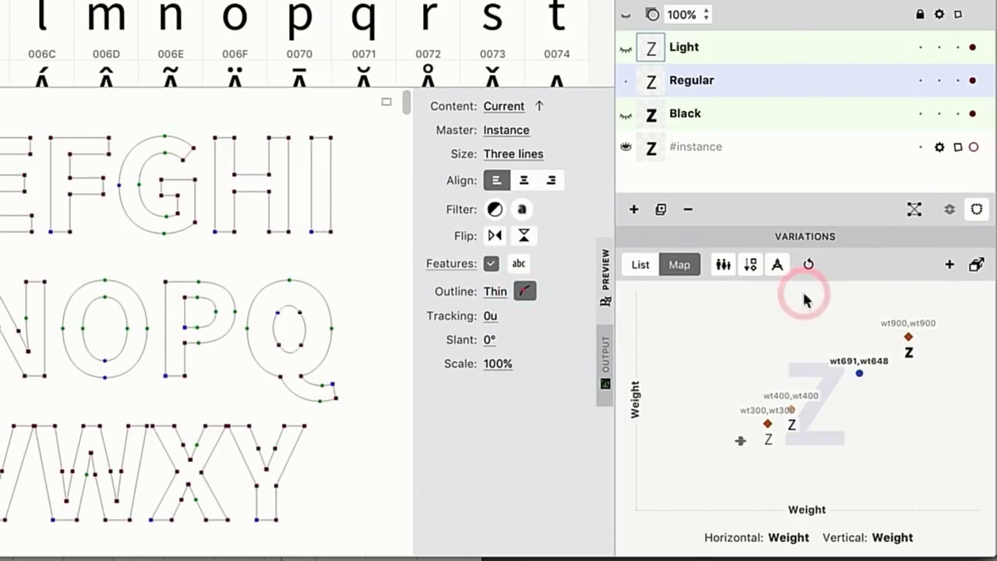
{"action": "mouse_move", "coordinate": [860, 377]}
{"action": "left_mouse_down"}
{"action": "mouse_move", "coordinate": [903, 354]}
{"action": "mouse_move", "coordinate": [846, 363]}
{"action": "mouse_move", "coordinate": [821, 380]}
{"action": "mouse_move", "coordinate": [870, 305]}
{"action": "mouse_move", "coordinate": [893, 352]}
{"action": "mouse_move", "coordinate": [859, 358]}
{"action": "left_mouse_up"}
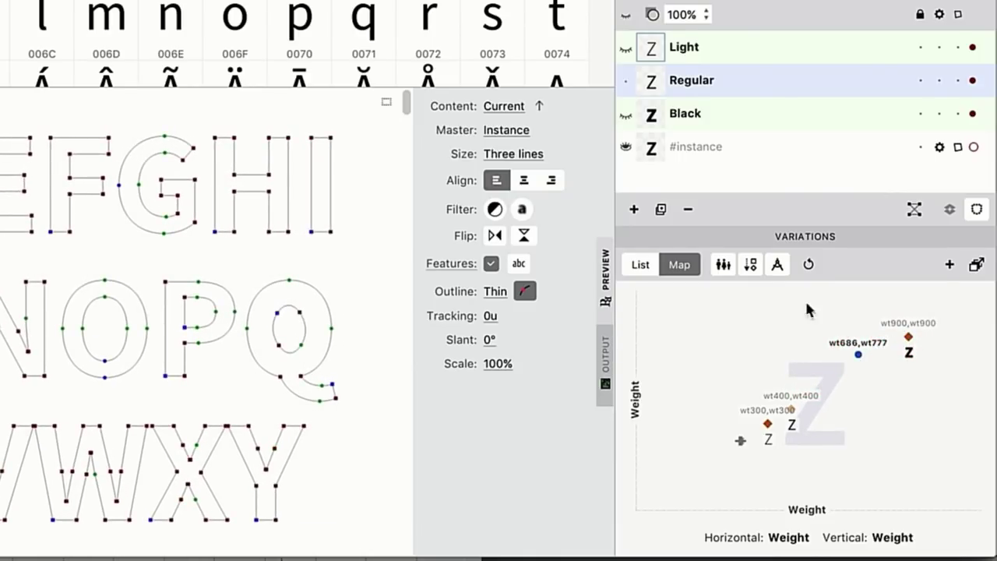
{"action": "left_click", "coordinate": [777, 264]}
{"action": "left_click_drag", "start_coordinate": [859, 354], "coordinate": [746, 338]}
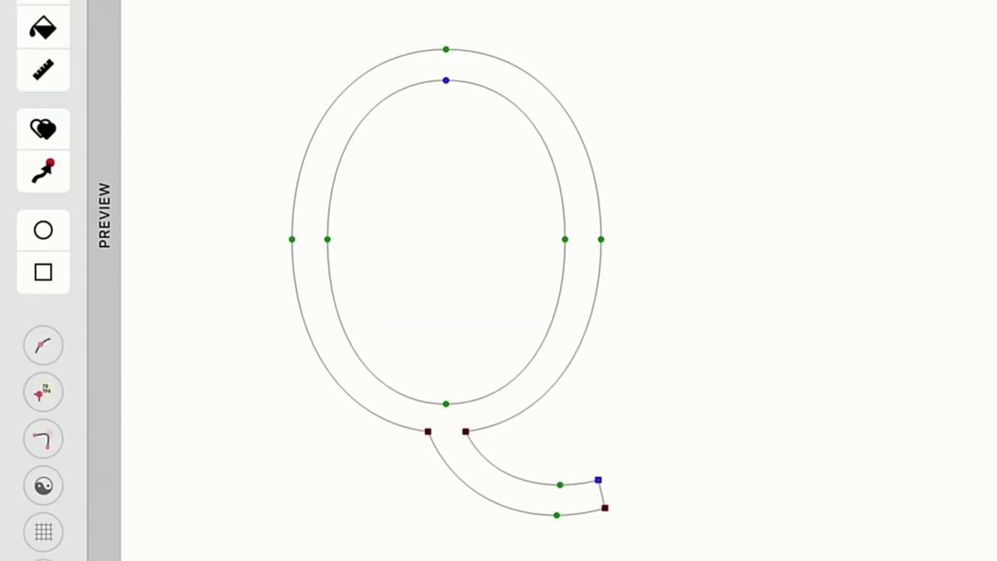
{"action": "left_click", "coordinate": [327, 239]}
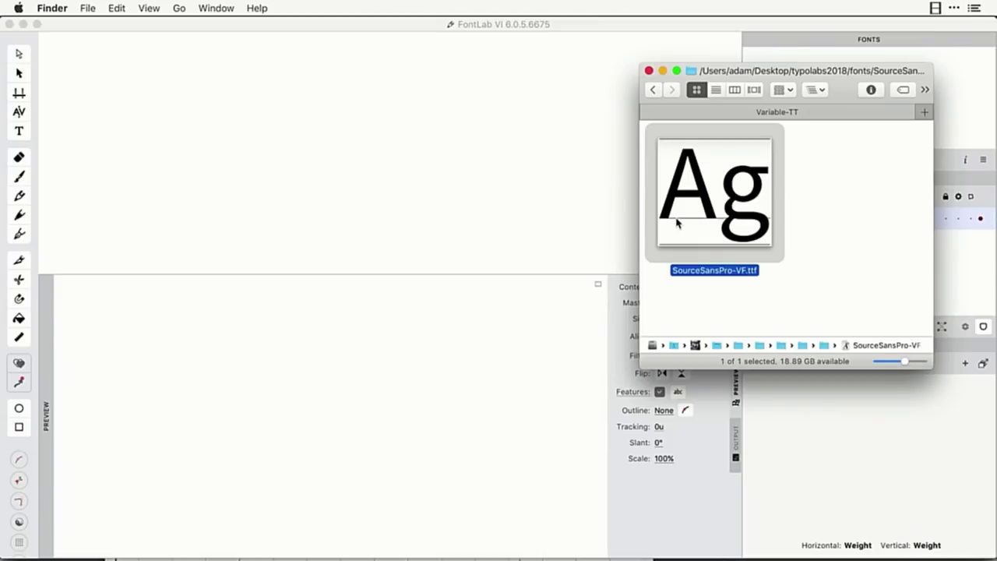
Step: Open SourceSansPro-VF.ttf, select the glyphs A to Z and preview them at a heavier weight on the variations map
{"action": "left_click_drag", "start_coordinate": [707, 196], "coordinate": [382, 182]}
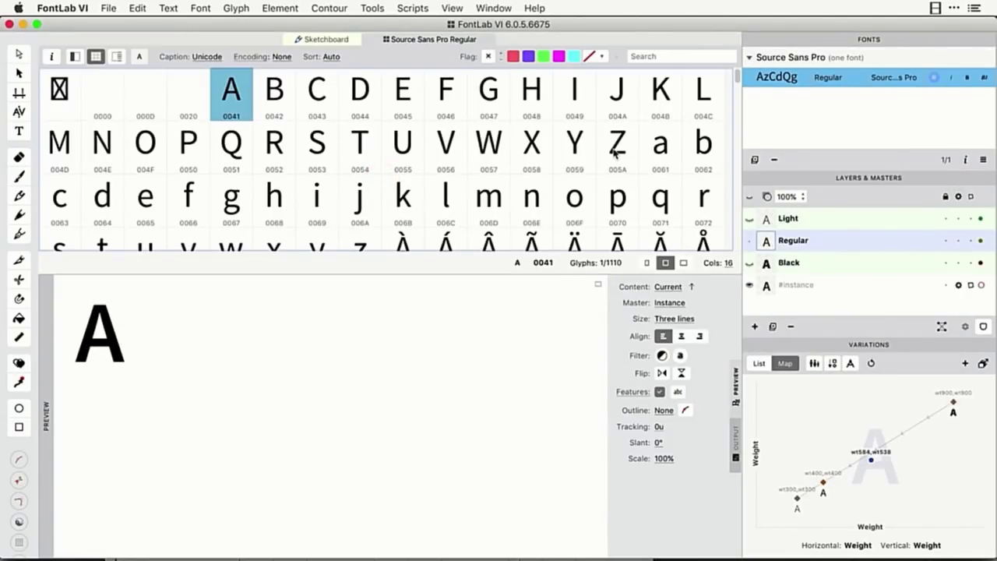
{"action": "left_click", "coordinate": [617, 148], "text": "shift"}
{"action": "left_click", "coordinate": [905, 440]}
{"action": "left_click_drag", "start_coordinate": [908, 442], "coordinate": [944, 408]}
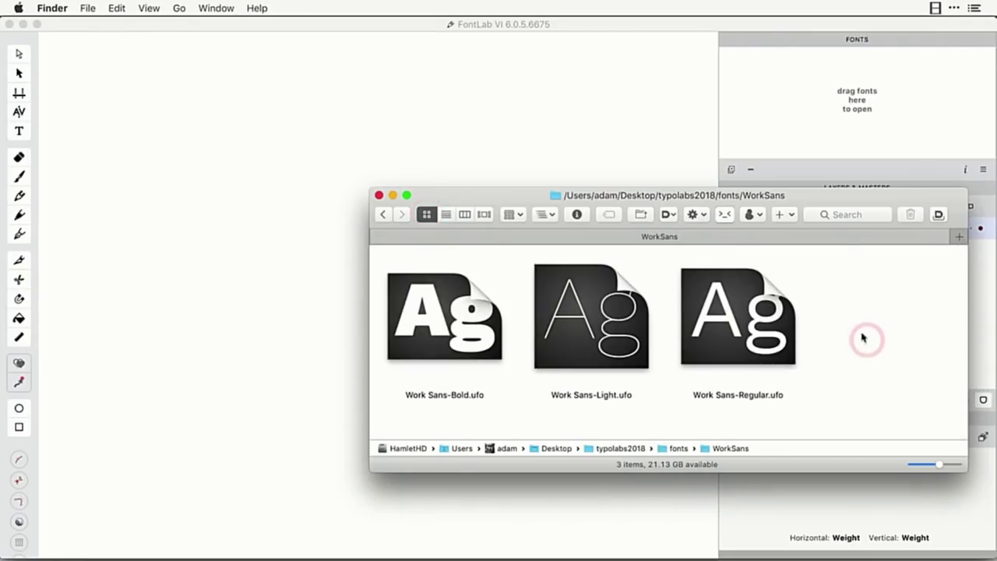
Step: Open the three Work Sans UFO files (Bold, Light and Regular) from the WorkSans folder
{"action": "left_click_drag", "start_coordinate": [867, 300], "coordinate": [156, 285]}
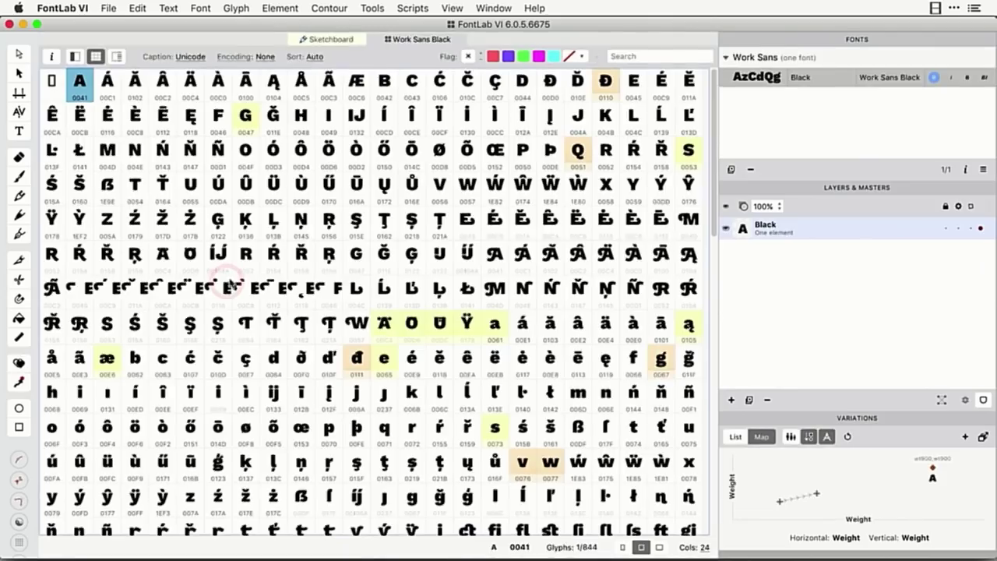
{"action": "mouse_move", "coordinate": [757, 98]}
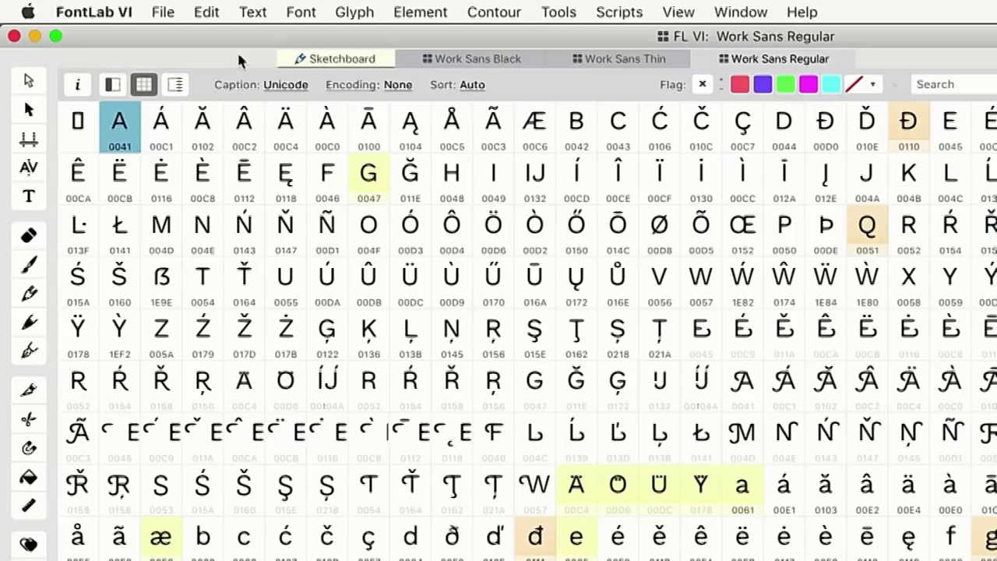
Step: Add a weight axis in the Font Info of Work Sans Regular, and disable contour sorting and geometry checking for auto-matching
{"action": "left_click", "coordinate": [111, 9]}
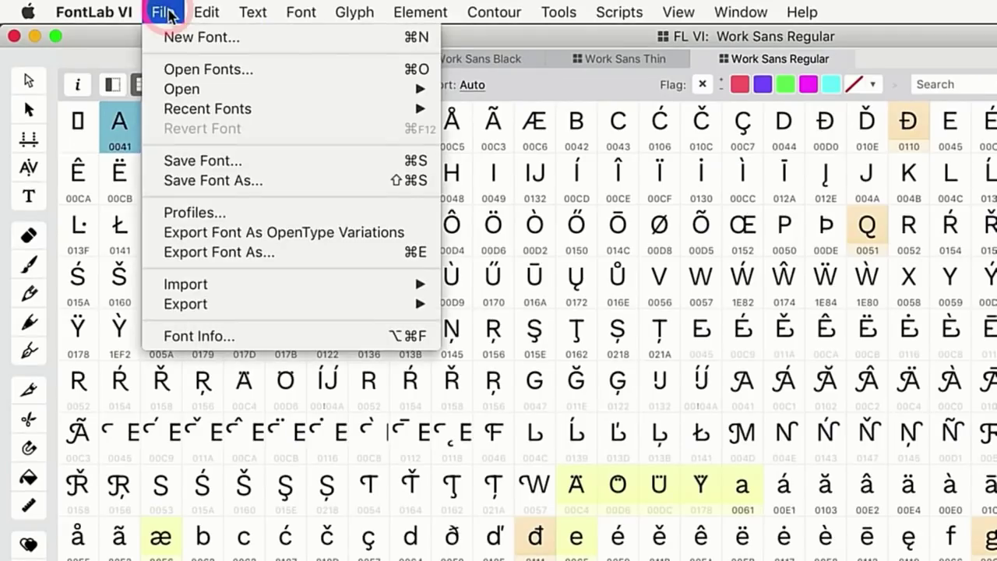
{"action": "left_click", "coordinate": [213, 335]}
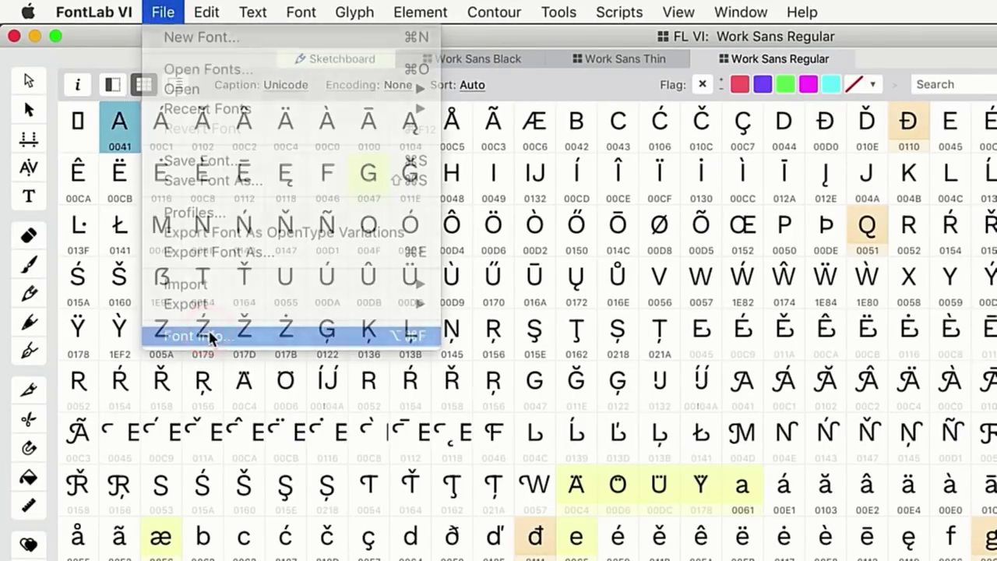
{"action": "left_click", "coordinate": [175, 336]}
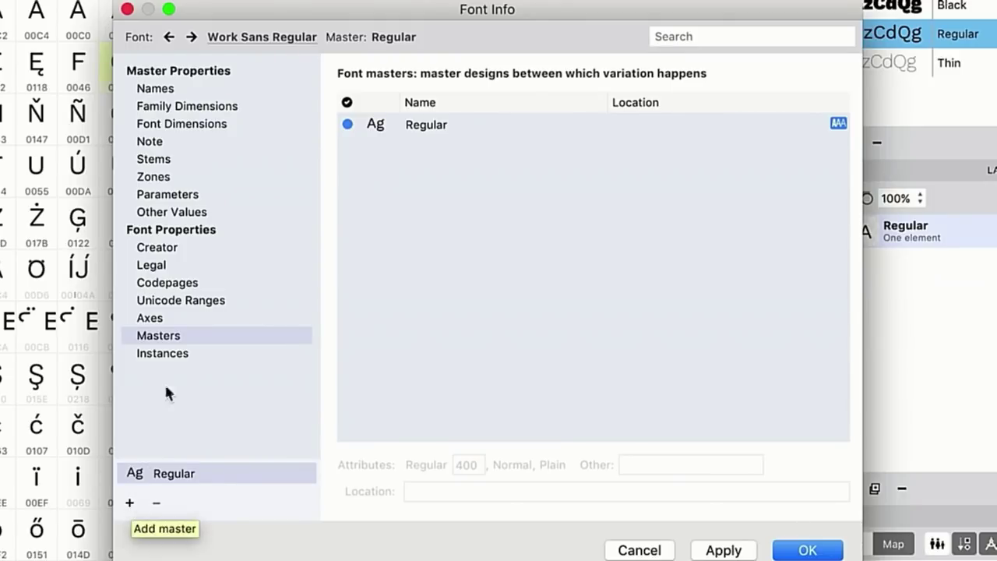
{"action": "left_click", "coordinate": [155, 321]}
{"action": "left_click", "coordinate": [349, 425]}
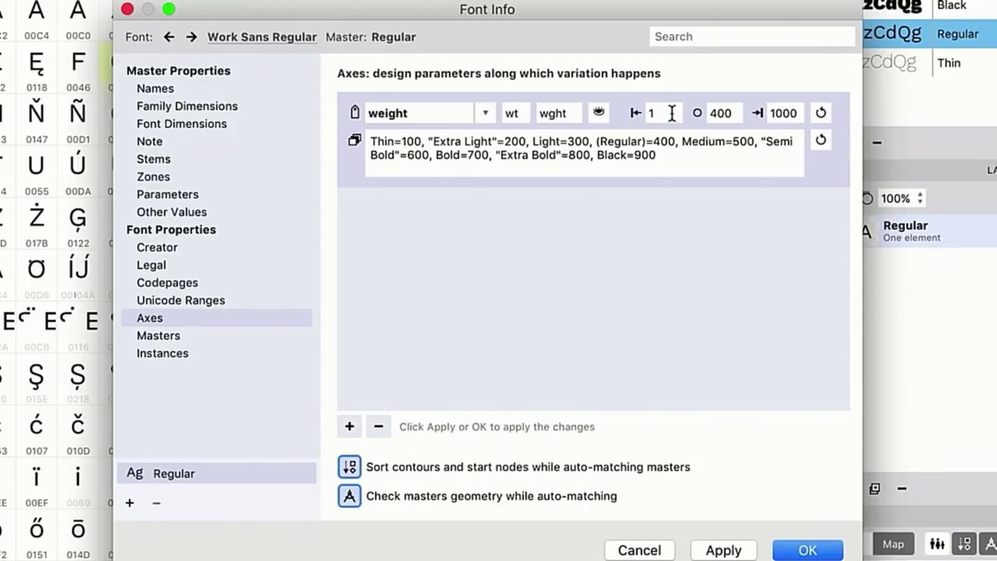
{"action": "left_click", "coordinate": [348, 468]}
{"action": "left_click", "coordinate": [349, 495]}
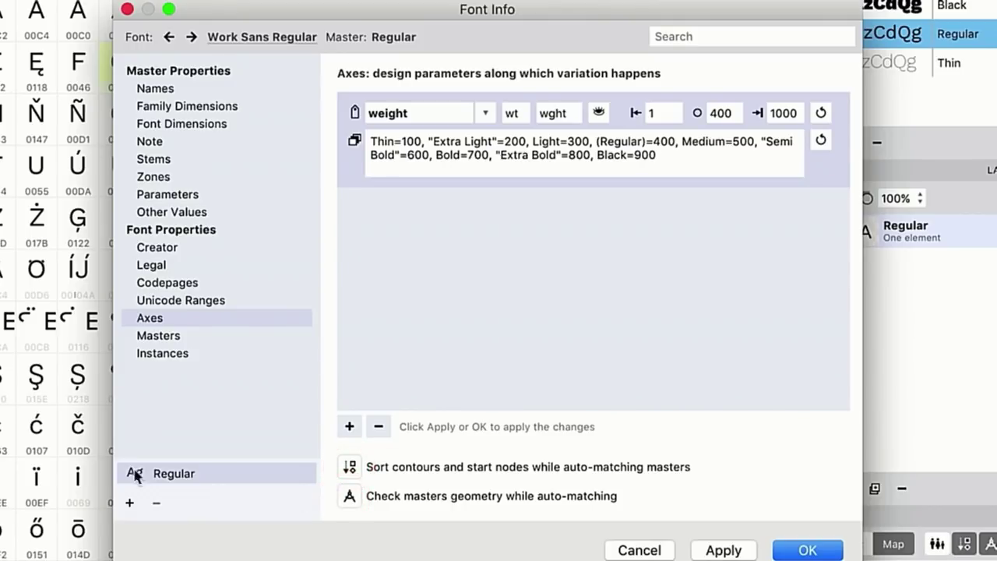
Step: Add Work Sans Thin and Work Sans Black as masters of the Work Sans Regular font
{"action": "left_click", "coordinate": [130, 503]}
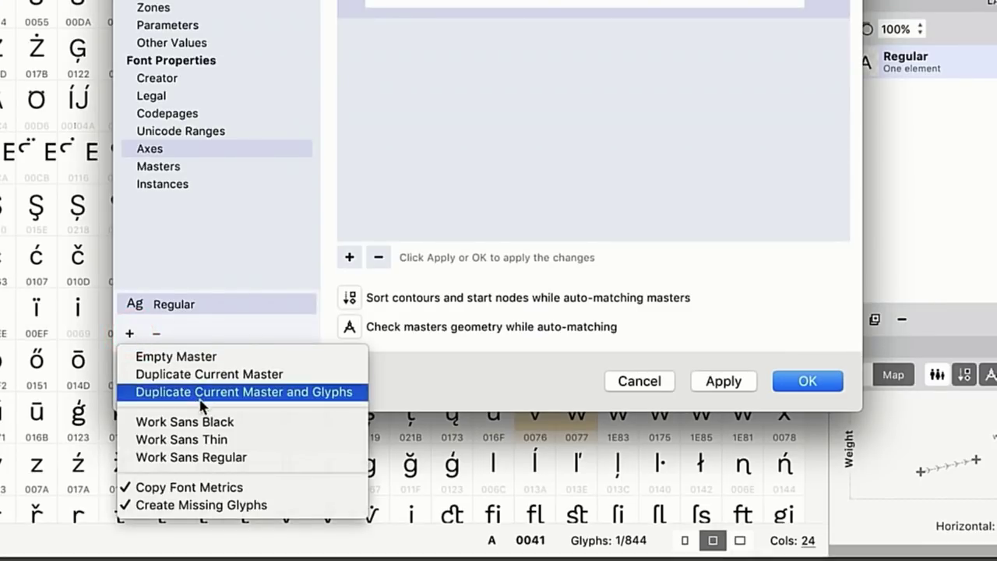
{"action": "left_click", "coordinate": [238, 444]}
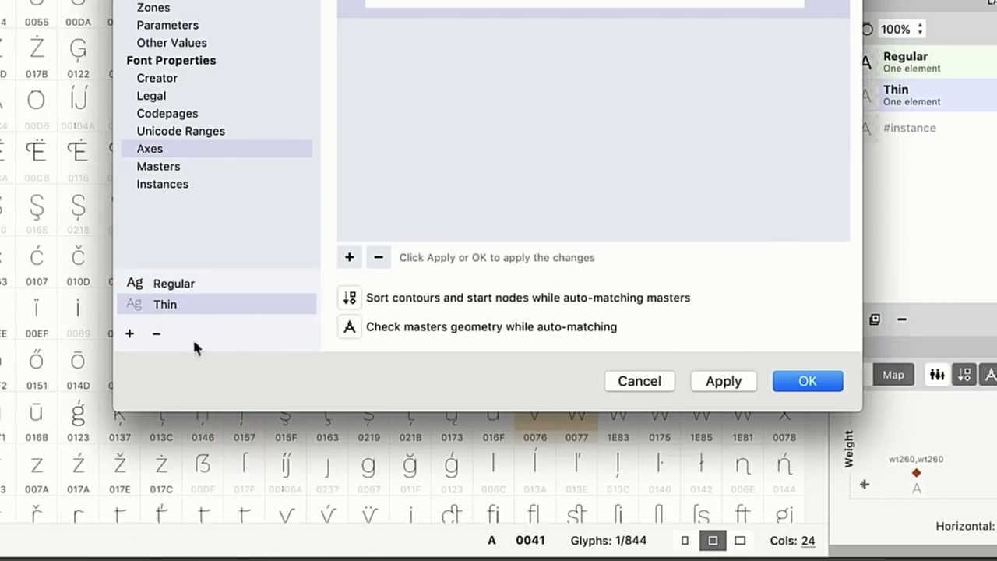
{"action": "left_click", "coordinate": [129, 333]}
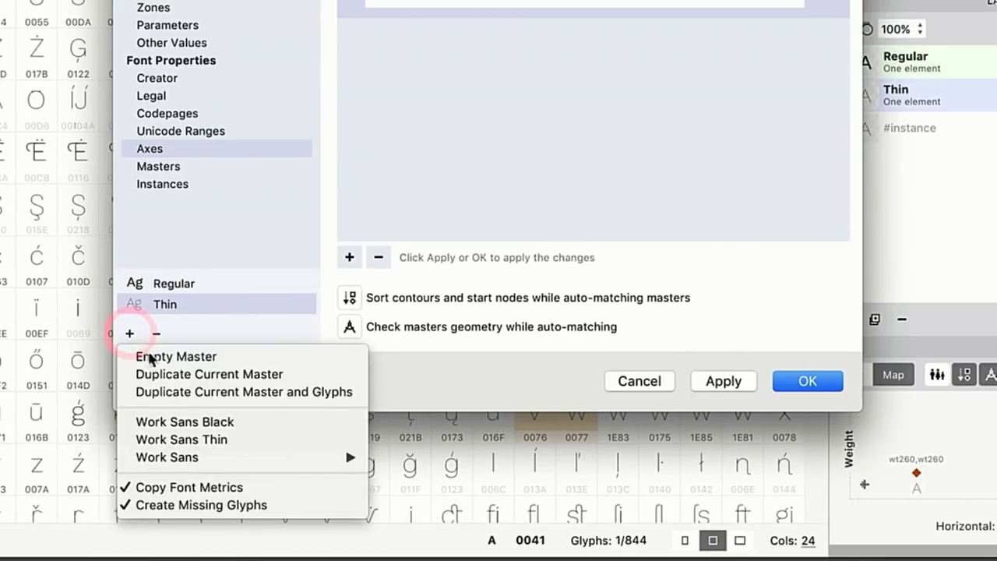
{"action": "left_click", "coordinate": [191, 422]}
Step: Review the master locations and examine the stem widths of the Black, Regular and Thin masters
{"action": "left_click", "coordinate": [167, 166]}
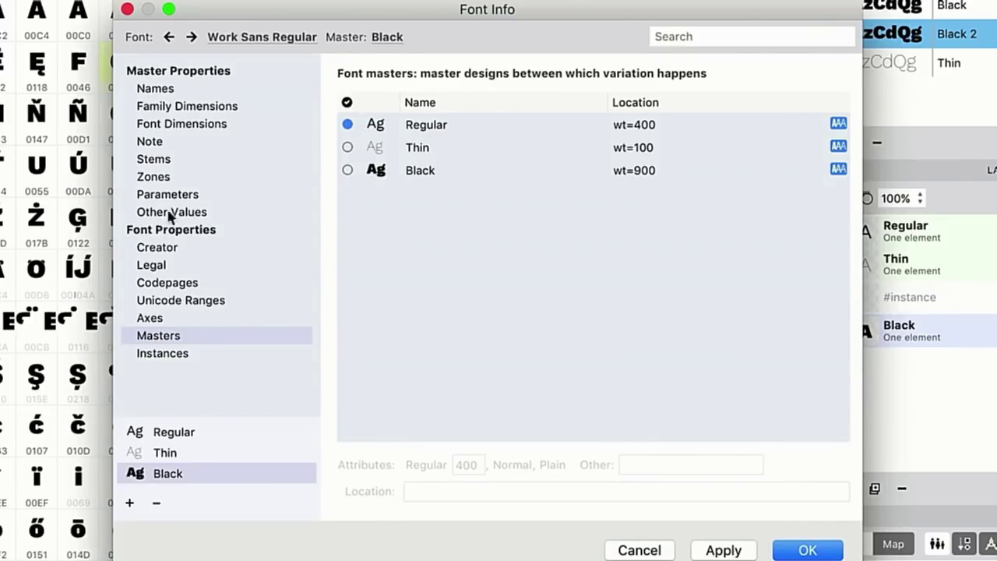
{"action": "left_click", "coordinate": [171, 161]}
{"action": "left_click", "coordinate": [176, 432]}
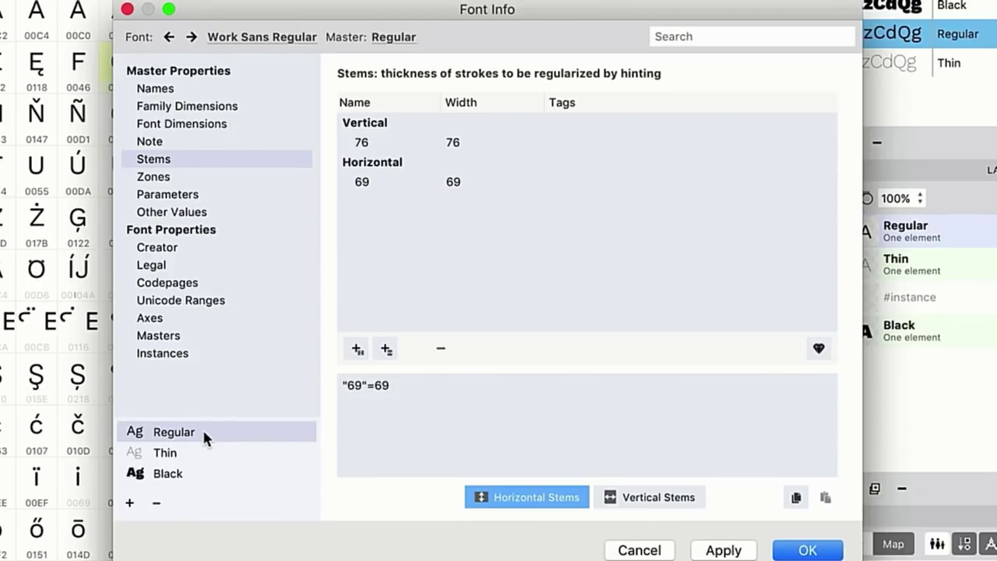
{"action": "left_click", "coordinate": [200, 453]}
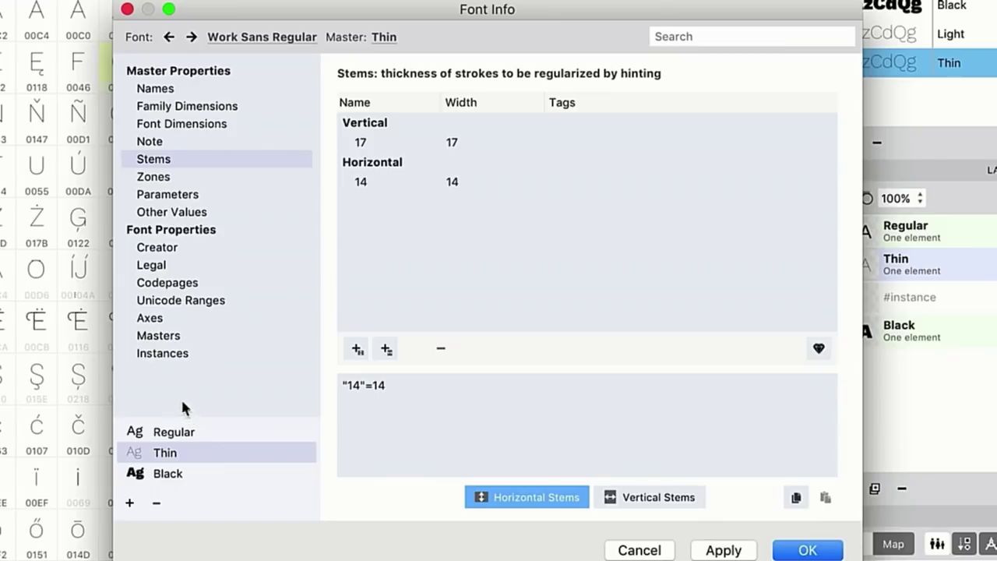
Step: Set the weight location of the Thin master to 17
{"action": "left_click", "coordinate": [170, 336]}
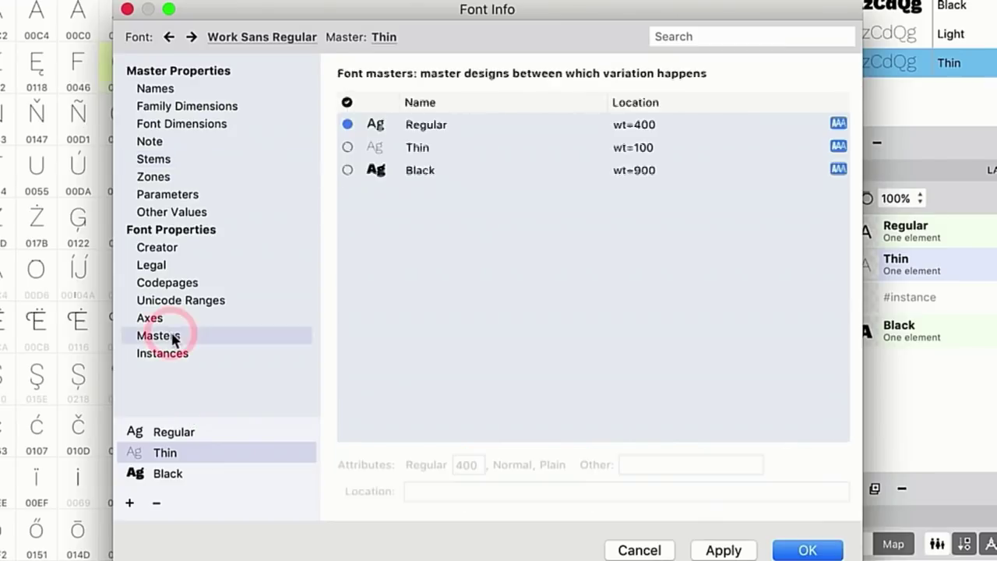
{"action": "left_click", "coordinate": [433, 148]}
{"action": "left_click_drag", "start_coordinate": [478, 498], "coordinate": [394, 498]}
{"action": "type", "text": "17"}
{"action": "key", "text": "Tab"}
Step: Set the weight location of the Regular master to 76
{"action": "left_click", "coordinate": [426, 125]}
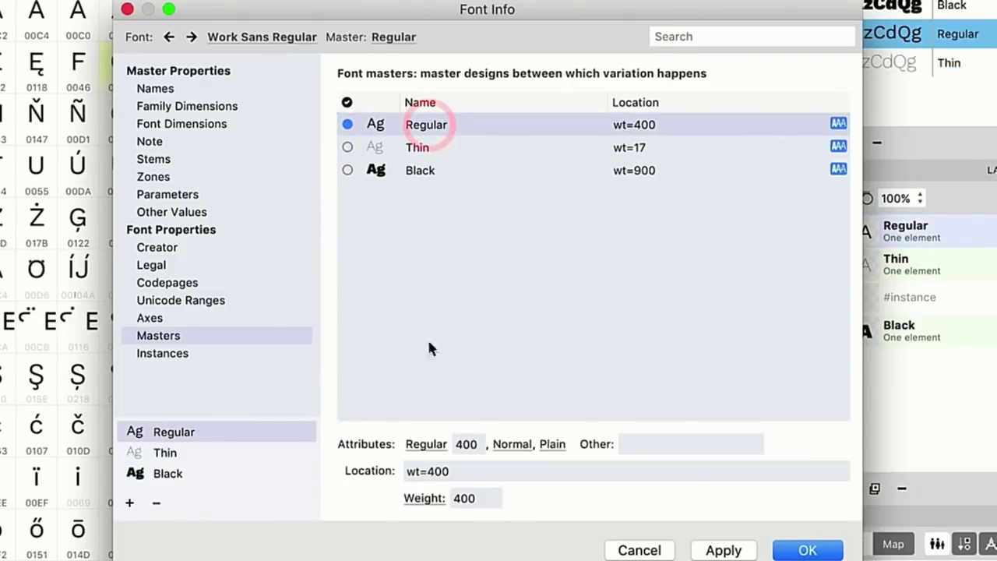
{"action": "left_click_drag", "start_coordinate": [475, 497], "coordinate": [418, 495]}
{"action": "type", "text": "76"}
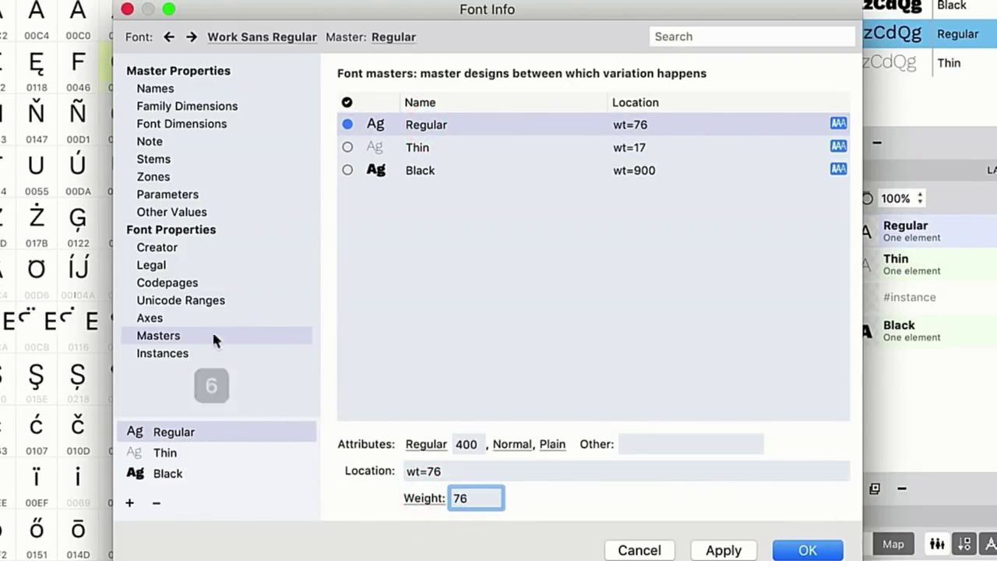
Step: Set the weight location of the Black master to 229 and sort the masters list from Thin to Black
{"action": "left_click", "coordinate": [461, 171]}
{"action": "left_click_drag", "start_coordinate": [477, 498], "coordinate": [437, 496]}
{"action": "type", "text": "229"}
{"action": "key", "text": "Tab"}
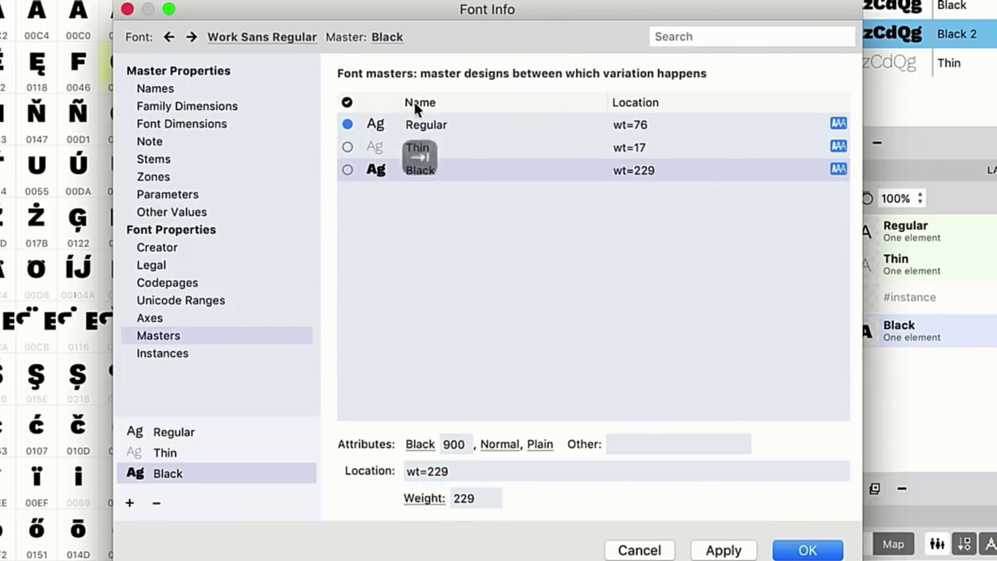
{"action": "left_click", "coordinate": [384, 102]}
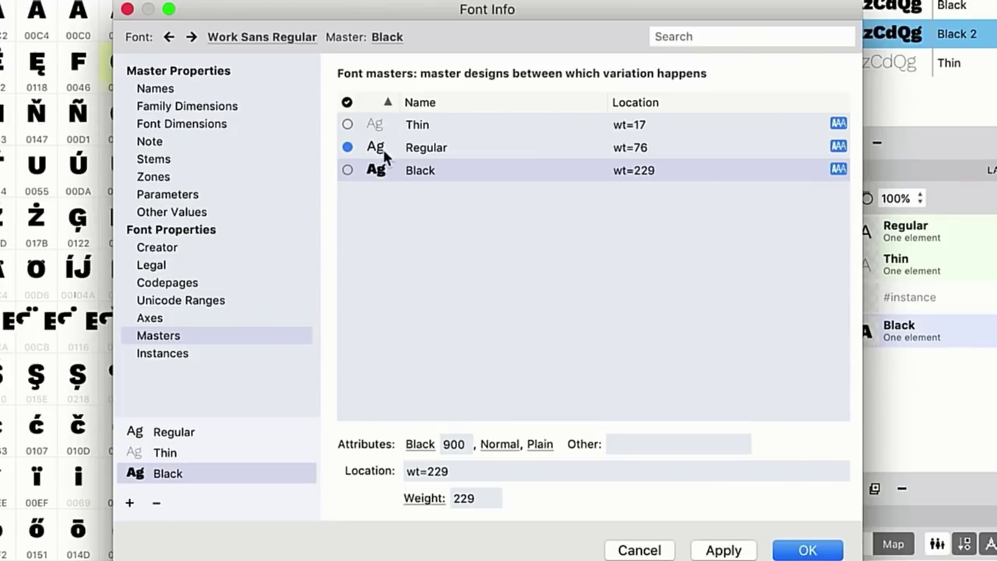
Step: Apply the master locations, then set the family name to Work Sans VF and build the names of the Black, Regular and Thin masters
{"action": "left_click", "coordinate": [723, 550]}
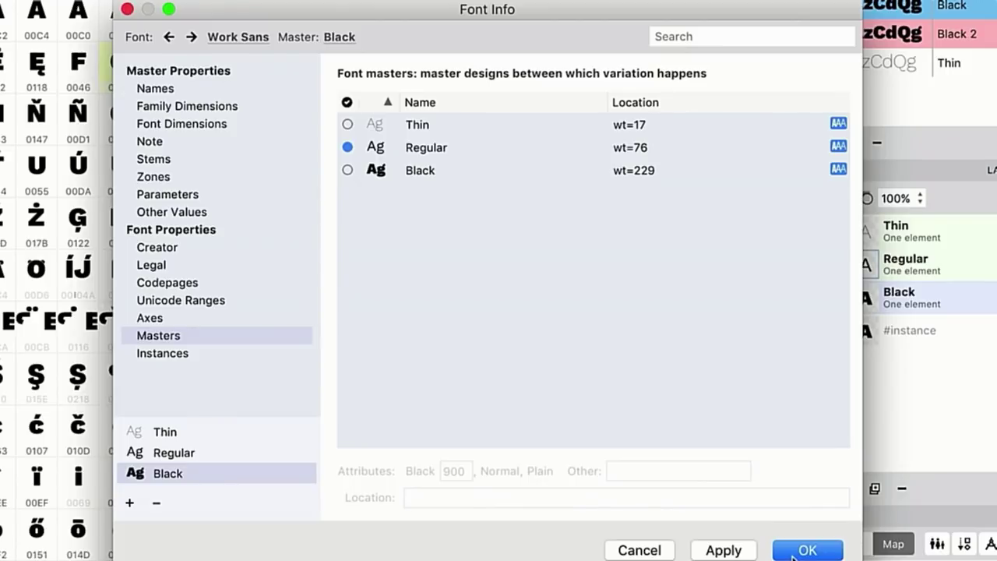
{"action": "left_click", "coordinate": [161, 88]}
{"action": "left_click", "coordinate": [536, 107]}
{"action": "type", "text": "VF"}
{"action": "left_click", "coordinate": [513, 401]}
{"action": "left_click", "coordinate": [267, 450]}
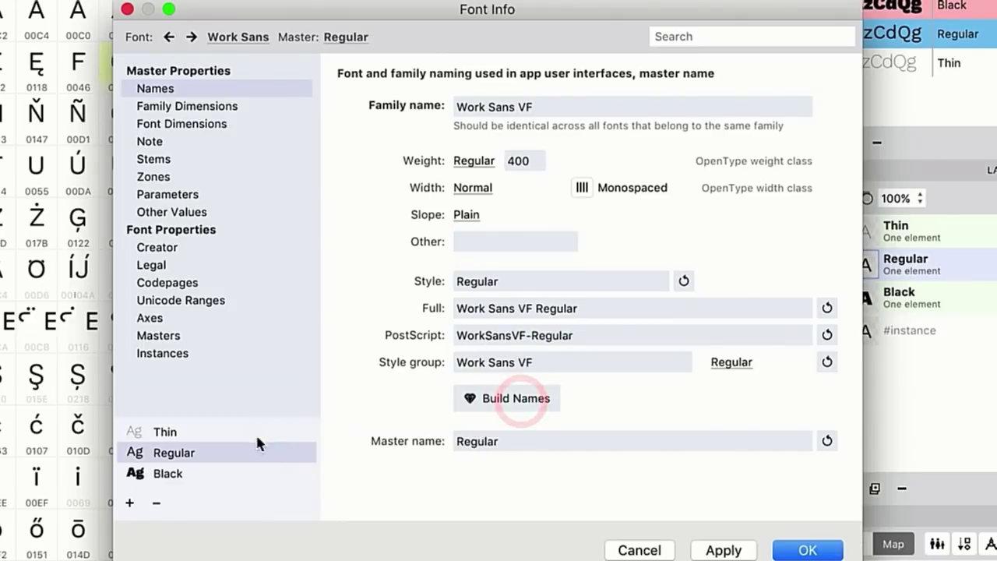
{"action": "left_click", "coordinate": [251, 431]}
{"action": "left_click", "coordinate": [513, 398]}
{"action": "left_click", "coordinate": [788, 551]}
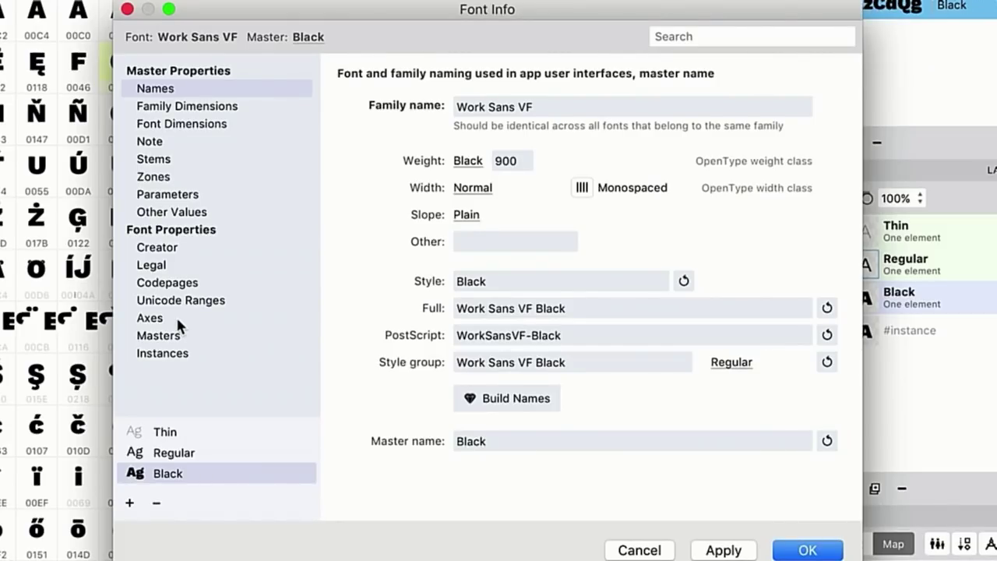
Step: Reset the weight axis instances to the master locations and define them as Thin 100=17, (Regular) 400=76, Black 900=229
{"action": "left_click", "coordinate": [179, 319]}
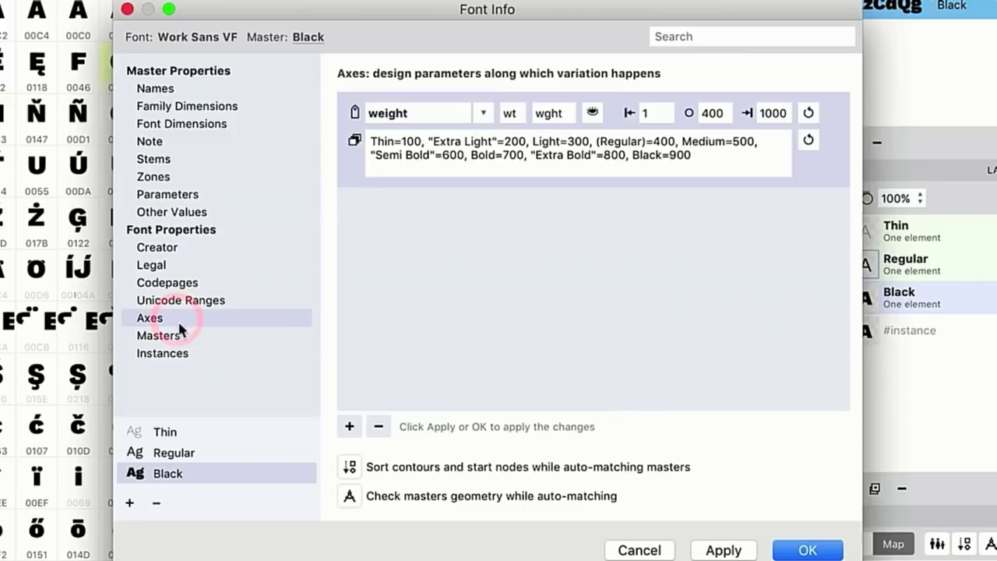
{"action": "left_click", "coordinate": [186, 354]}
{"action": "left_click", "coordinate": [179, 319]}
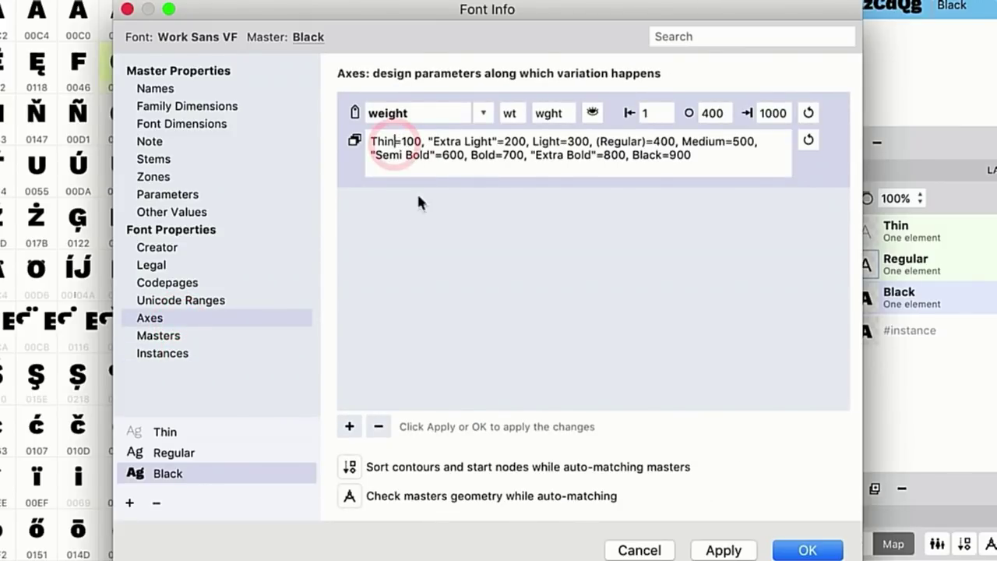
{"action": "left_click", "coordinate": [807, 141]}
{"action": "left_click", "coordinate": [666, 144]}
{"action": "key", "text": "alt+Left"}
{"action": "key", "text": "alt+Left"}
{"action": "key", "text": "alt+shift+Left"}
{"action": "type", "text": "Thin"}
{"action": "key", "text": "alt+shift+Right"}
{"action": "type", "text": "100"}
{"action": "key", "text": "alt+Right"}
{"action": "key", "text": "Right"}
{"action": "type", "text": "400"}
{"action": "key", "text": "alt+Right"}
{"action": "key", "text": "alt+Right"}
{"action": "type", "text": "900"}
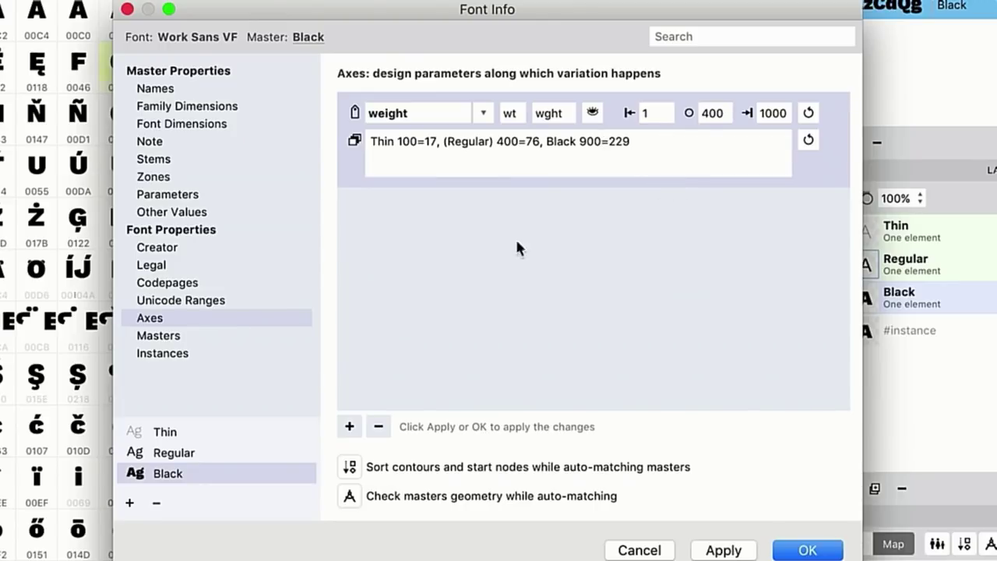
Step: Add a Bold 700=150 instance before Black in the weight axis definition
{"action": "type", "text": "Bold="}
{"action": "key", "text": "BackSpace"}
{"action": "type", "text": "700"}
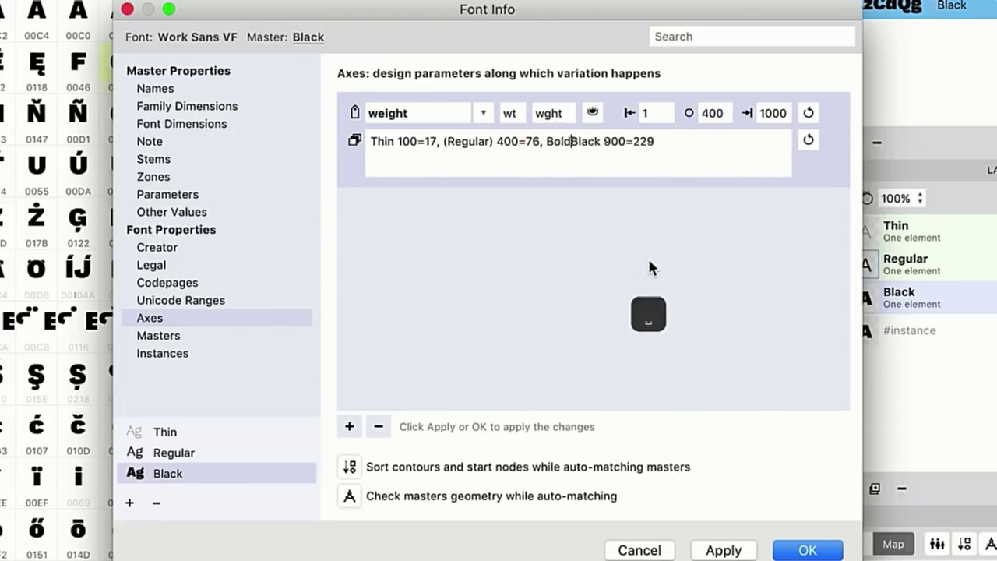
{"action": "type", "text": "="}
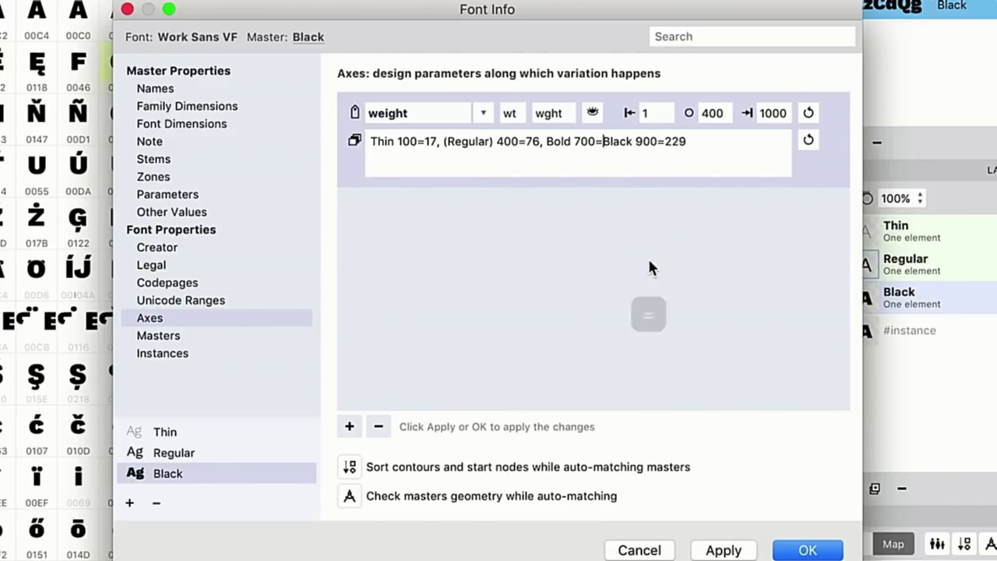
{"action": "type", "text": "150,"}
Step: Add a Light 300=40 instance between Thin and Regular in the weight axis definition
{"action": "key", "text": "alt+Left"}
{"action": "key", "text": "alt+Left"}
{"action": "key", "text": "alt+Left"}
{"action": "key", "text": "alt+Left"}
{"action": "key", "text": "alt+Left"}
{"action": "key", "text": "alt+Left"}
{"action": "type", "text": "Light 300="}
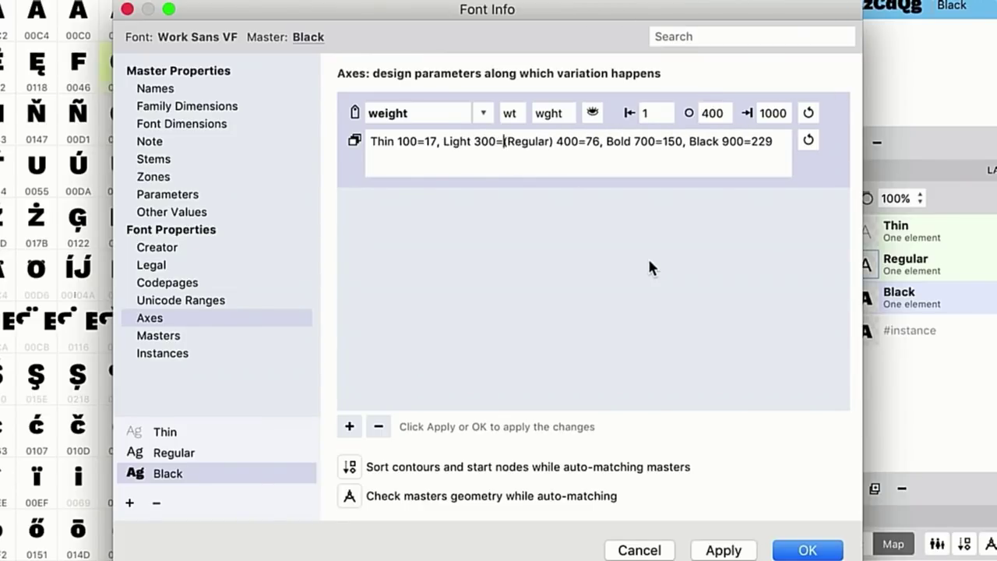
{"action": "type", "text": "40,"}
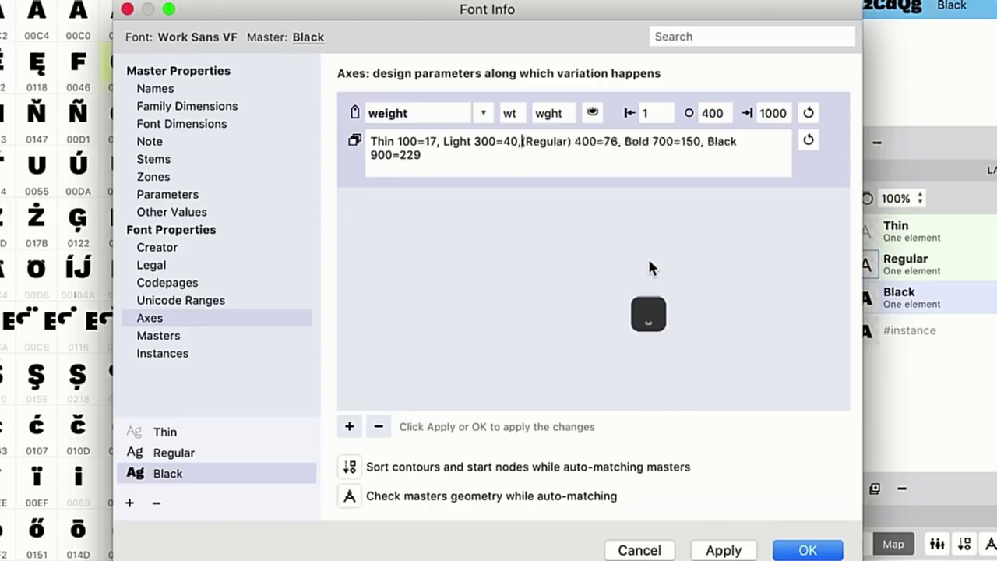
Step: Generate the font's instances from the axes and review the resulting list
{"action": "left_click", "coordinate": [183, 352]}
{"action": "left_click", "coordinate": [443, 379]}
{"action": "left_click", "coordinate": [570, 127]}
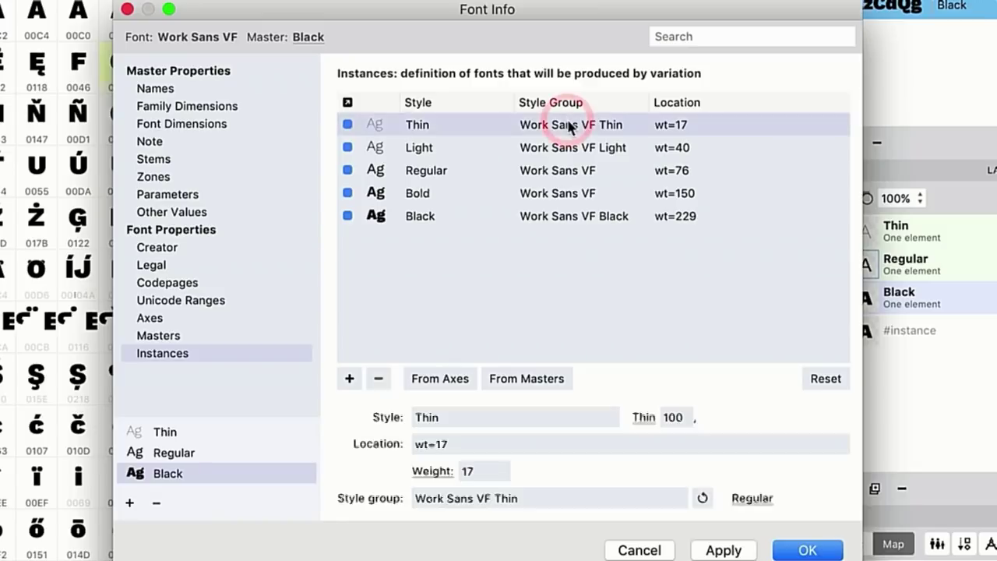
{"action": "left_click_drag", "start_coordinate": [563, 130], "coordinate": [553, 335]}
Step: Set the weight axis default to 76 and its maximum to 300, and accept the font info changes
{"action": "left_click", "coordinate": [184, 318]}
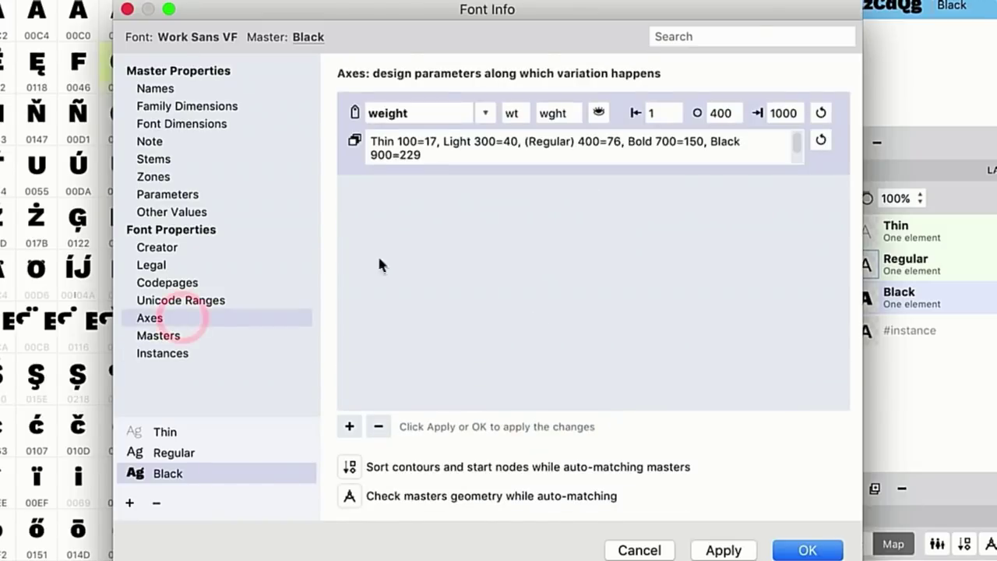
{"action": "left_click", "coordinate": [660, 116]}
{"action": "left_click", "coordinate": [604, 115]}
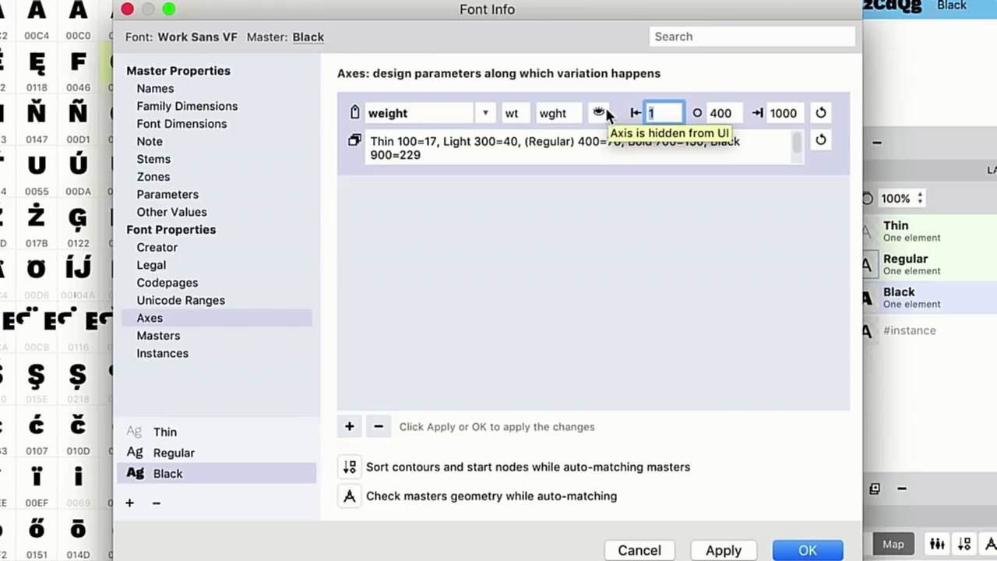
{"action": "left_click", "coordinate": [724, 113]}
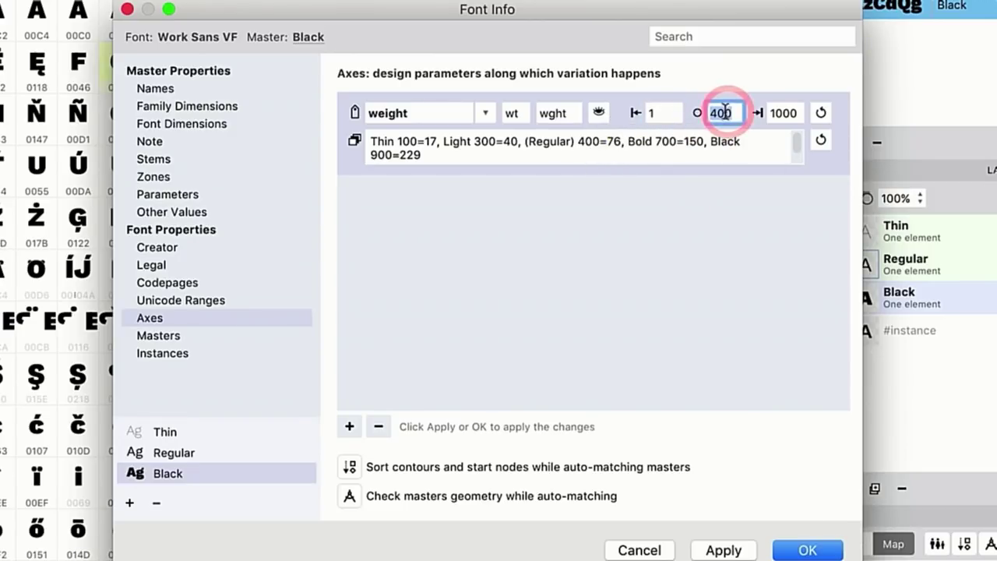
{"action": "type", "text": "76"}
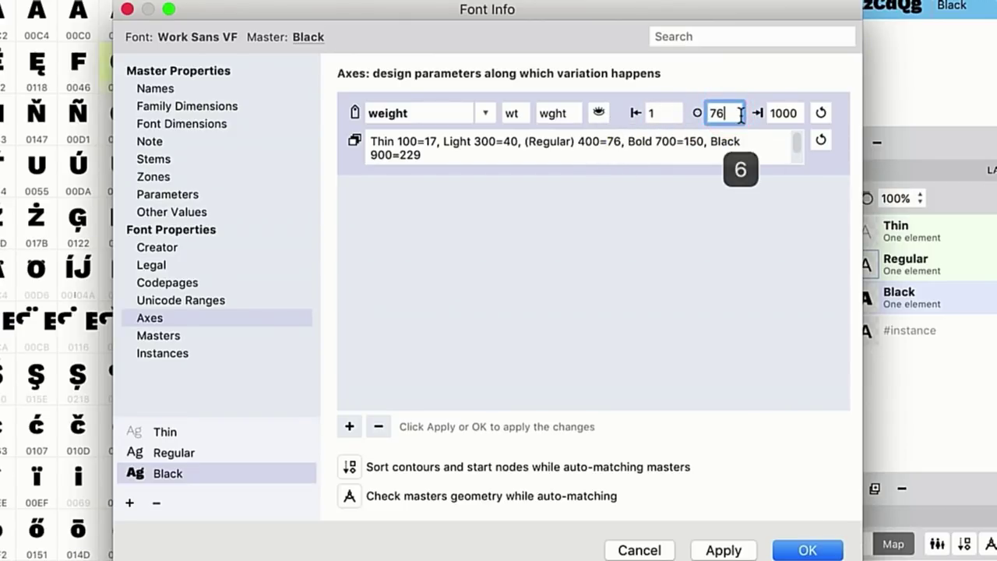
{"action": "left_click", "coordinate": [782, 114]}
{"action": "type", "text": "300"}
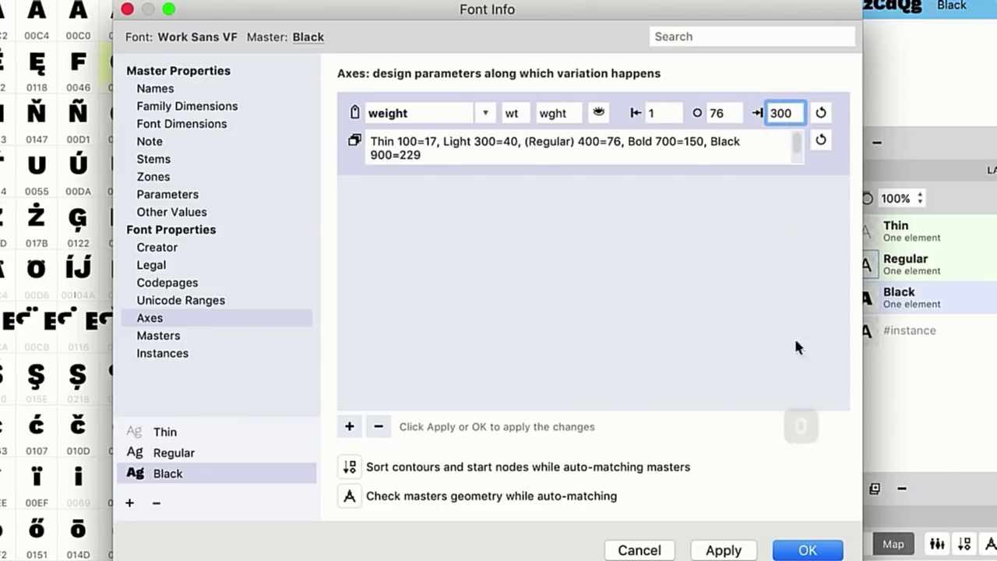
{"action": "left_click", "coordinate": [810, 549]}
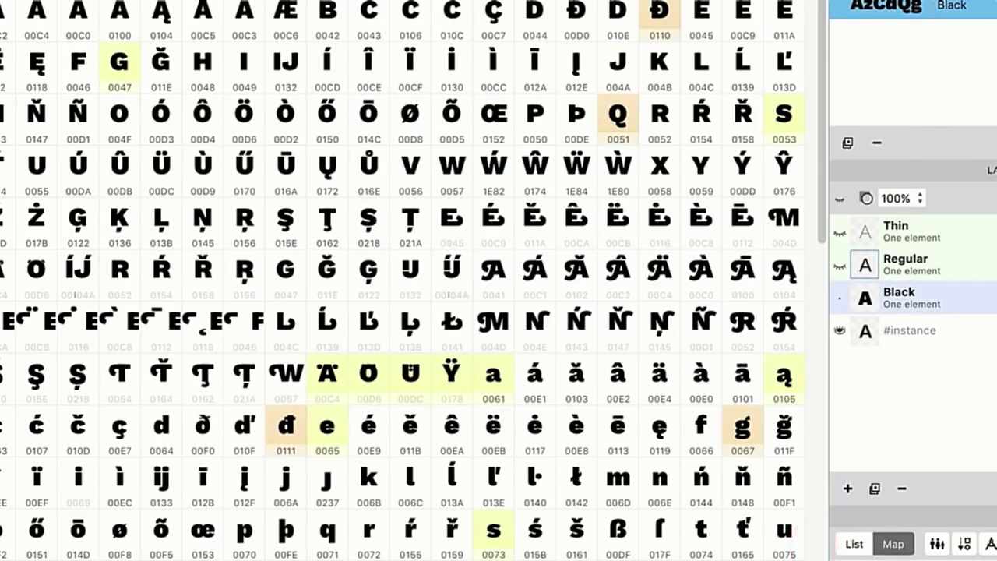
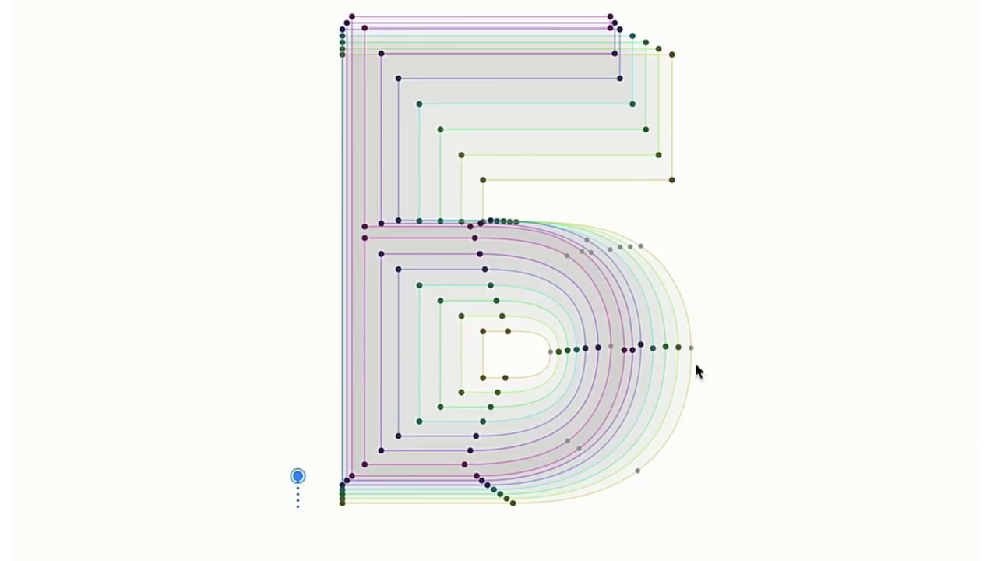
Step: Match the corresponding nodes on the outer and inner curves of the Б bowl across the masters
{"action": "mouse_move", "coordinate": [614, 352]}
{"action": "left_mouse_down"}
{"action": "mouse_move", "coordinate": [634, 329]}
{"action": "mouse_move", "coordinate": [617, 349]}
{"action": "left_mouse_up"}
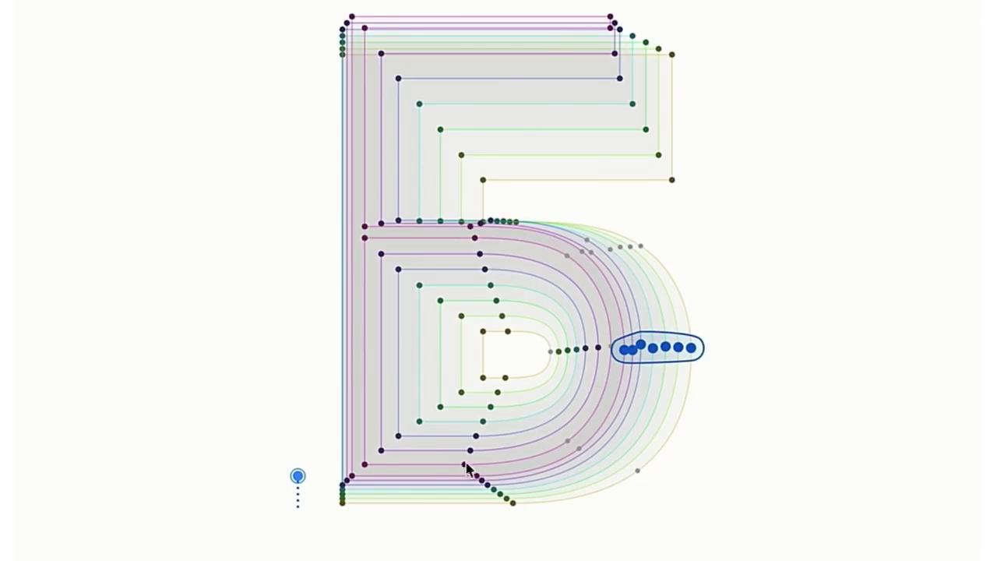
{"action": "mouse_move", "coordinate": [475, 477]}
{"action": "left_mouse_down"}
{"action": "mouse_move", "coordinate": [497, 511]}
{"action": "mouse_move", "coordinate": [521, 472]}
{"action": "mouse_move", "coordinate": [479, 479]}
{"action": "left_mouse_up"}
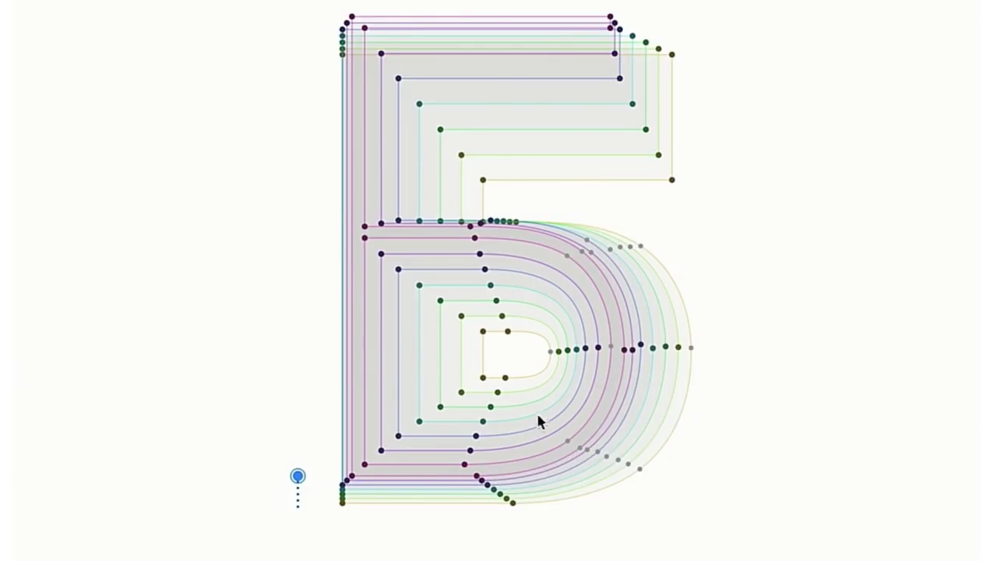
{"action": "mouse_move", "coordinate": [521, 359]}
{"action": "left_mouse_down"}
{"action": "mouse_move", "coordinate": [564, 334]}
{"action": "mouse_move", "coordinate": [545, 354]}
{"action": "left_mouse_up"}
{"action": "left_click_drag", "start_coordinate": [510, 366], "coordinate": [499, 420]}
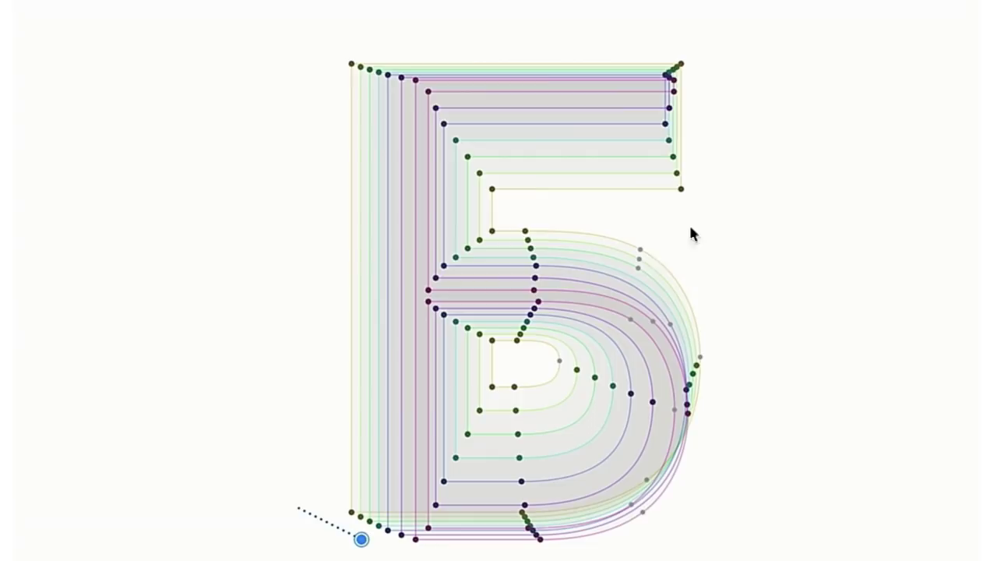
Step: Match the Б nodes across the masters again, from the bowl's upper join around its outer and inner curves
{"action": "left_click_drag", "start_coordinate": [515, 233], "coordinate": [540, 223]}
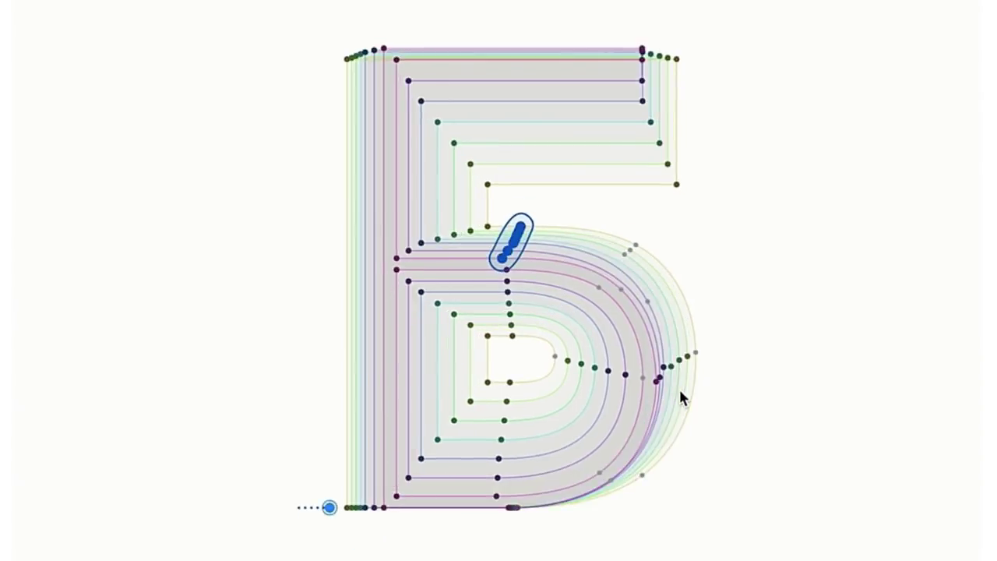
{"action": "left_click_drag", "start_coordinate": [712, 340], "coordinate": [703, 356]}
{"action": "mouse_move", "coordinate": [618, 345]}
{"action": "left_mouse_down"}
{"action": "mouse_move", "coordinate": [716, 334]}
{"action": "mouse_move", "coordinate": [616, 352]}
{"action": "left_mouse_up"}
{"action": "mouse_move", "coordinate": [466, 469]}
{"action": "left_mouse_down"}
{"action": "mouse_move", "coordinate": [514, 520]}
{"action": "mouse_move", "coordinate": [471, 469]}
{"action": "left_mouse_up"}
{"action": "mouse_move", "coordinate": [512, 340]}
{"action": "left_mouse_down"}
{"action": "mouse_move", "coordinate": [493, 305]}
{"action": "mouse_move", "coordinate": [511, 337]}
{"action": "left_mouse_up"}
{"action": "mouse_move", "coordinate": [576, 340]}
{"action": "left_mouse_down"}
{"action": "mouse_move", "coordinate": [614, 371]}
{"action": "mouse_move", "coordinate": [572, 342]}
{"action": "left_mouse_up"}
{"action": "left_click_drag", "start_coordinate": [508, 368], "coordinate": [507, 423]}
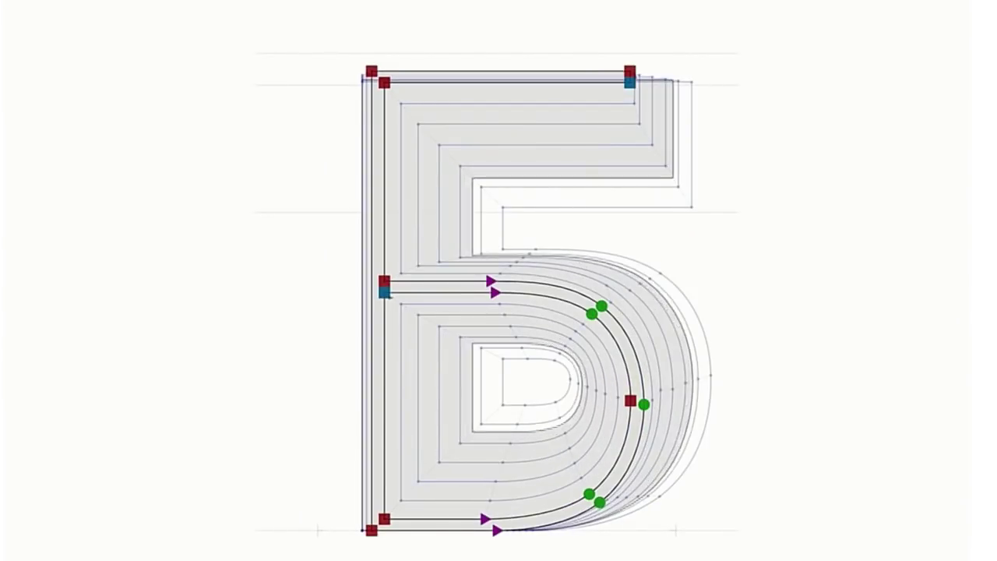
{"action": "mouse_move", "coordinate": [606, 286]}
{"action": "left_mouse_down"}
{"action": "mouse_move", "coordinate": [592, 293]}
{"action": "mouse_move", "coordinate": [620, 295]}
{"action": "left_mouse_up"}
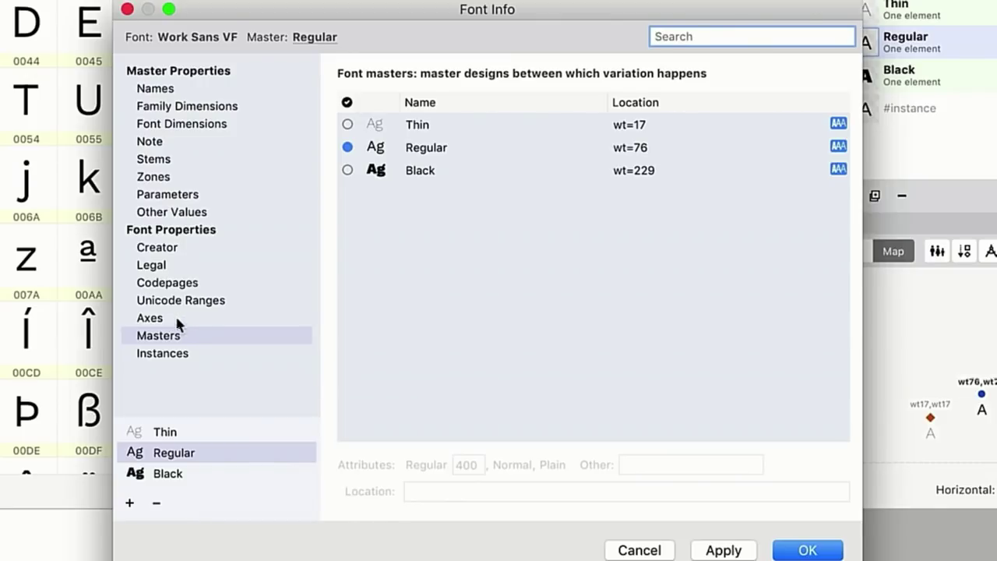
Step: Add a width axis to Work Sans VF and create an additional master from Regular
{"action": "left_click", "coordinate": [174, 321]}
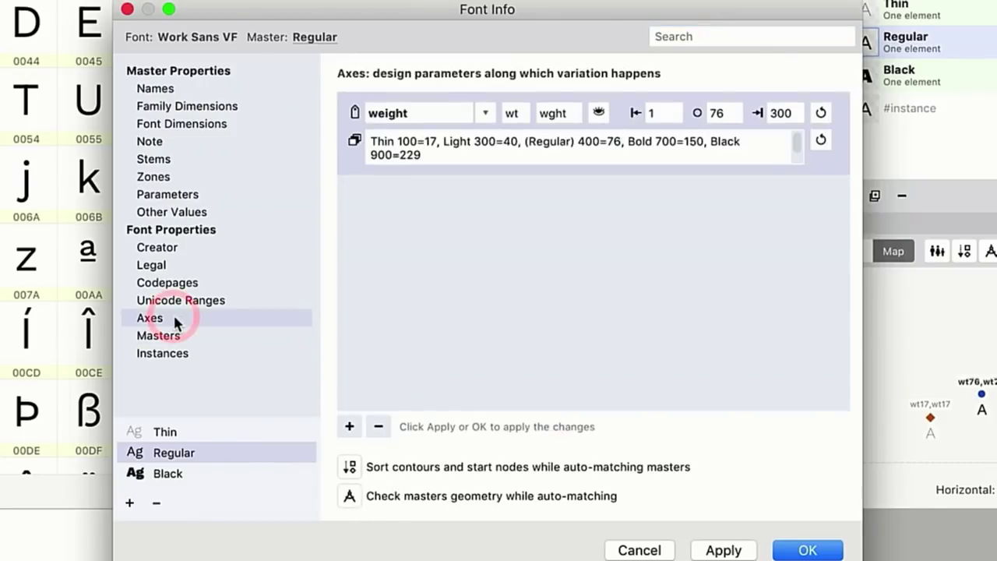
{"action": "left_click", "coordinate": [350, 427]}
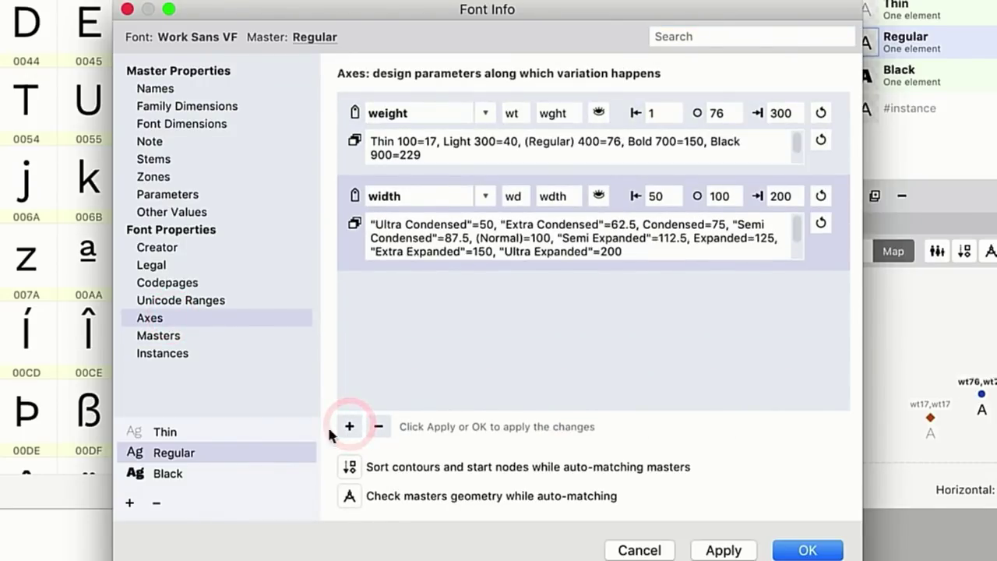
{"action": "left_click", "coordinate": [129, 503]}
{"action": "left_click", "coordinate": [207, 553]}
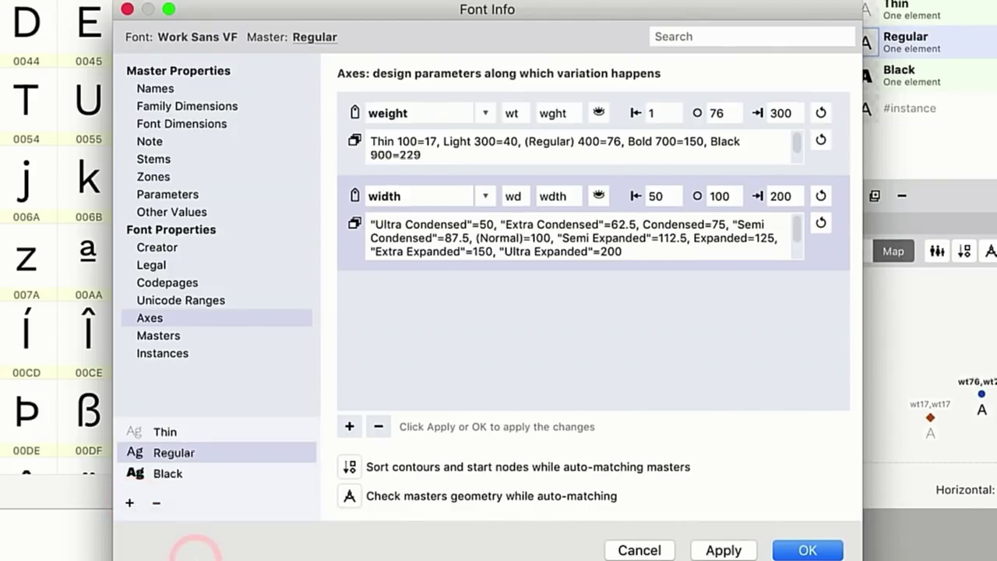
Step: Set the new master's width to Condensed, rebuild its style and font names, and update the master name to Condensed
{"action": "left_click", "coordinate": [156, 89]}
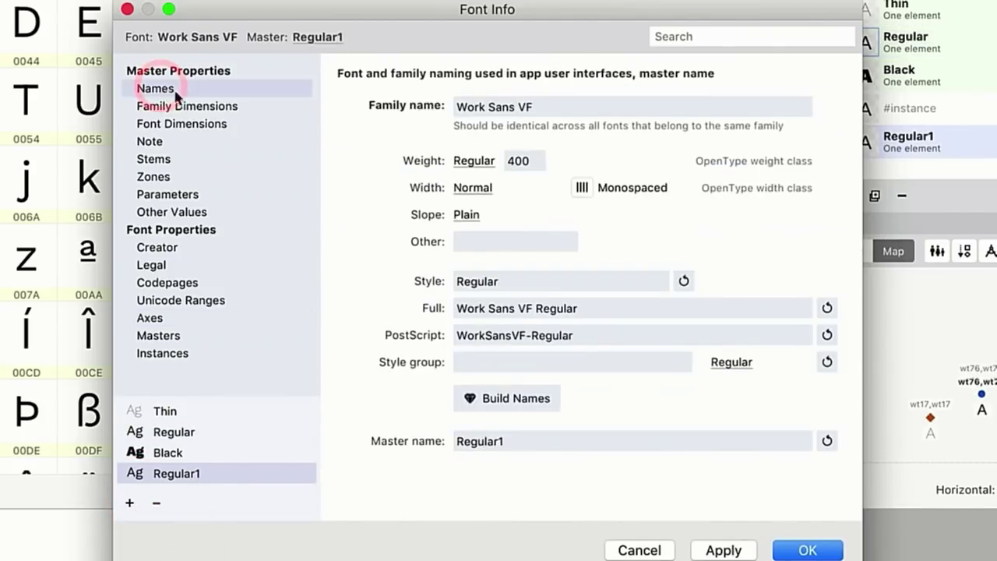
{"action": "left_click", "coordinate": [476, 188]}
{"action": "left_click", "coordinate": [487, 248]}
{"action": "left_click", "coordinate": [683, 280]}
{"action": "left_click", "coordinate": [534, 399]}
{"action": "left_click", "coordinate": [826, 440]}
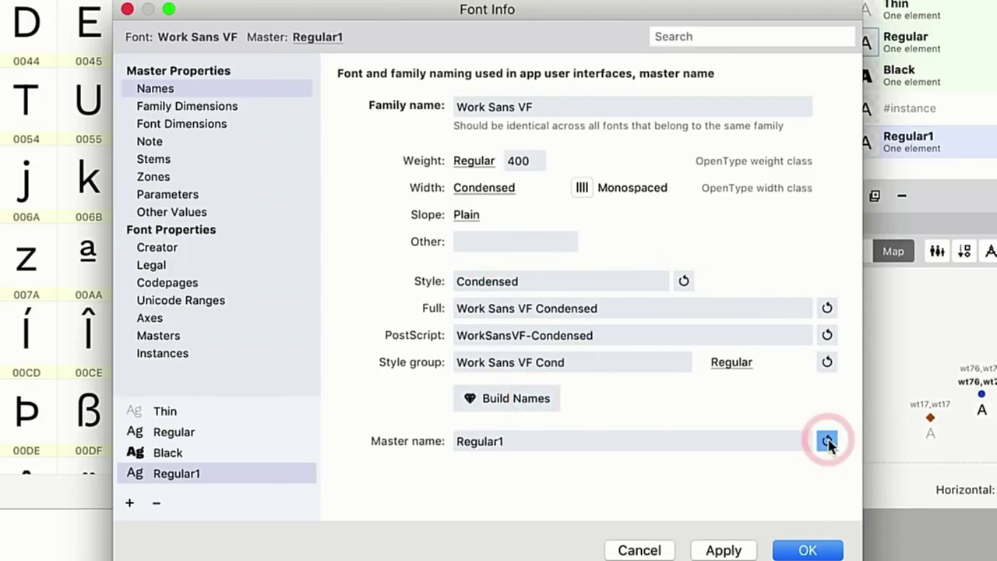
{"action": "left_click", "coordinate": [711, 551]}
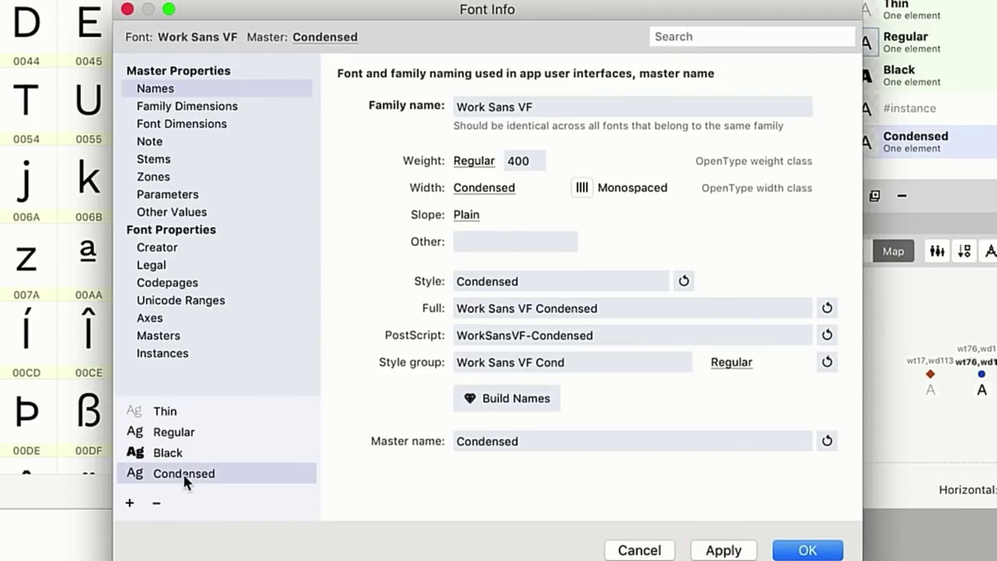
Step: Set the Condensed master's width location to Condensed (75) and apply it
{"action": "left_click", "coordinate": [165, 336]}
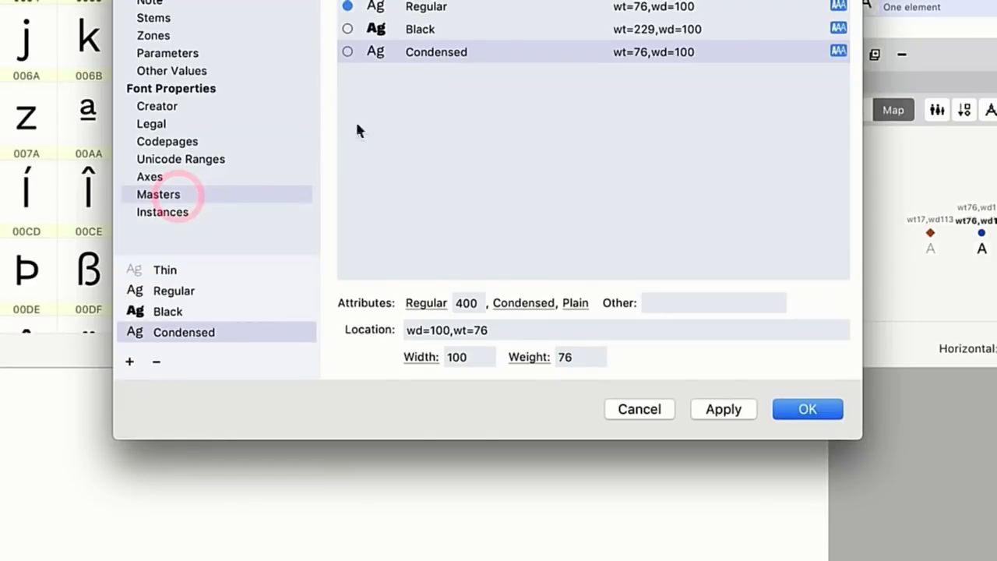
{"action": "left_click", "coordinate": [421, 358]}
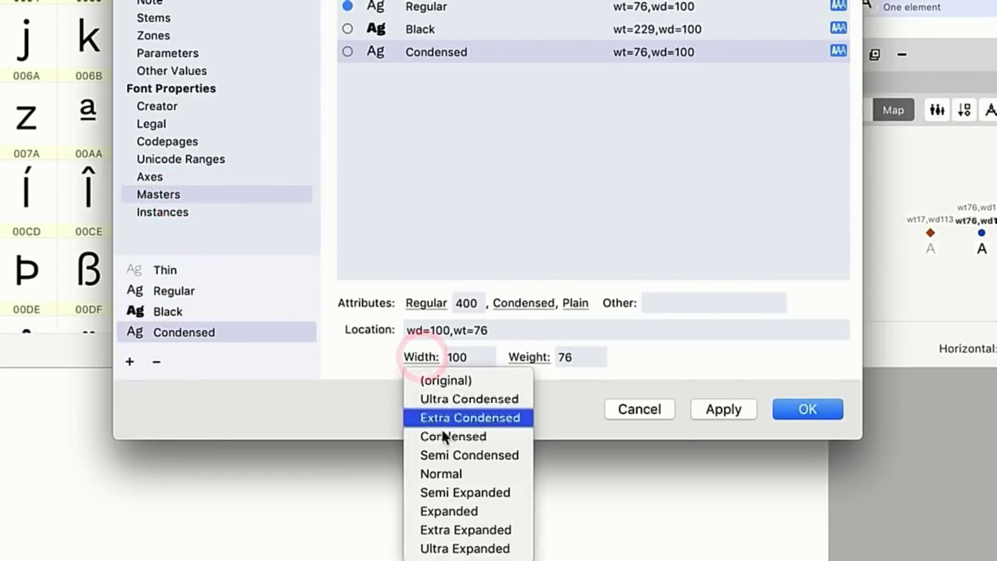
{"action": "left_click", "coordinate": [441, 438]}
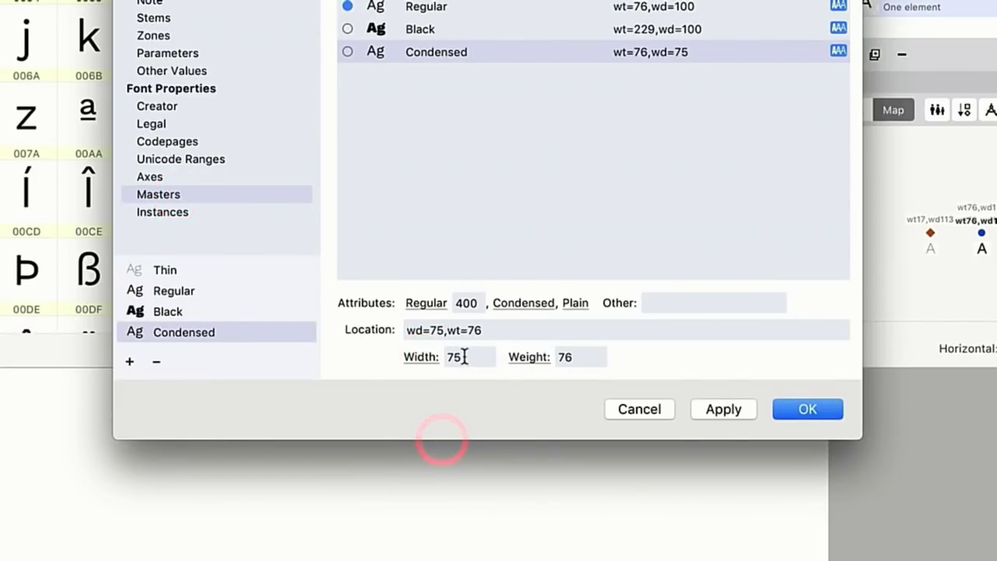
{"action": "left_click", "coordinate": [739, 416]}
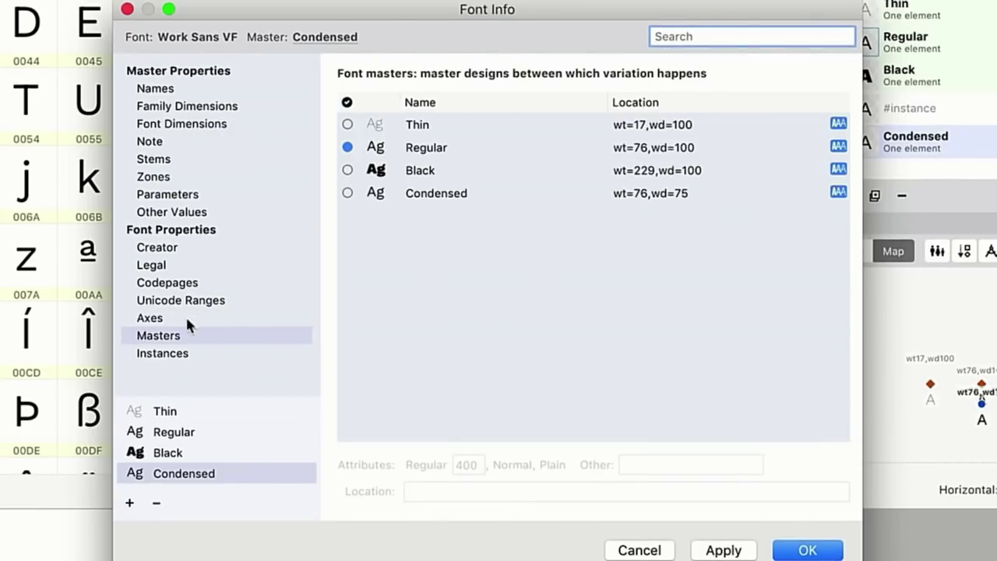
Step: Set the width axis maximum to 110 in Font Info's axes and confirm the changes
{"action": "left_click", "coordinate": [185, 184]}
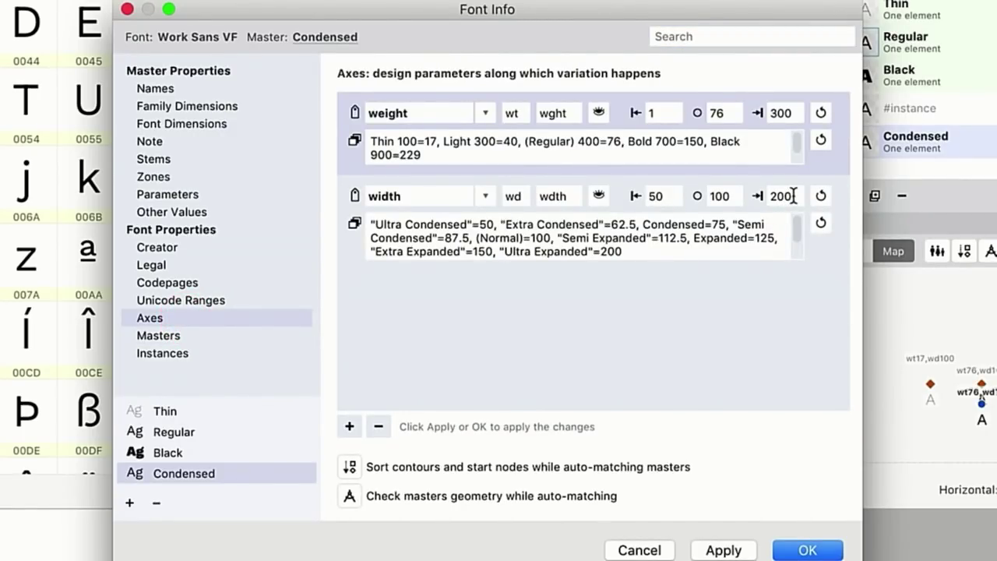
{"action": "left_click", "coordinate": [754, 196]}
{"action": "type", "text": "110"}
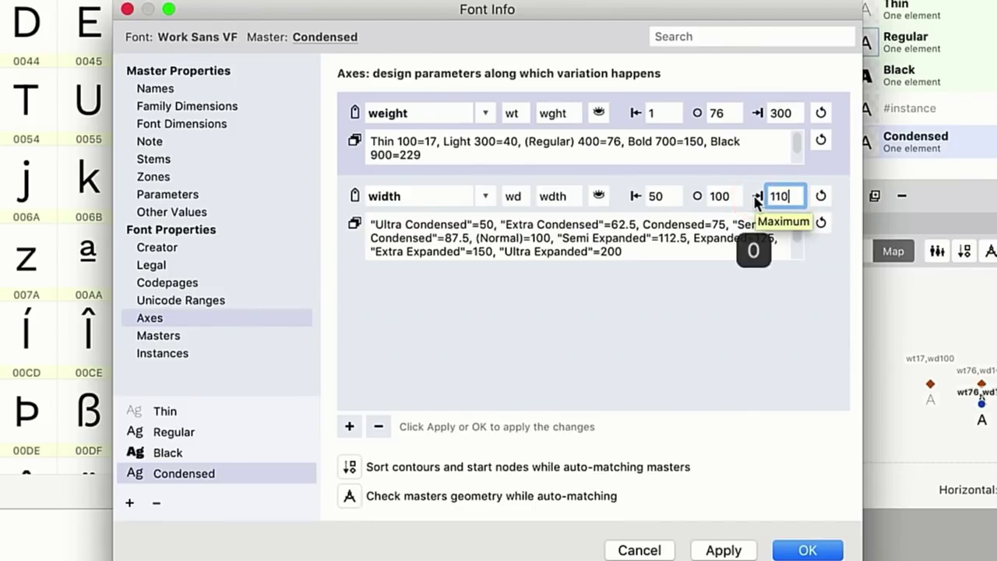
{"action": "left_click", "coordinate": [789, 550]}
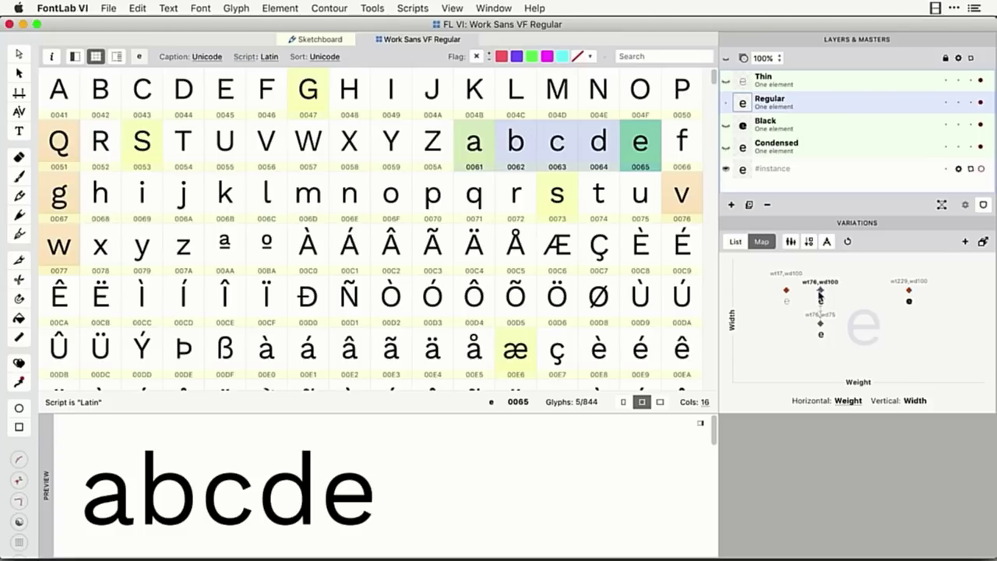
Step: Add m, n, o and p to the selected glyphs a to e and open them all in a new glyph tab
{"action": "left_click", "coordinate": [307, 194], "text": "super"}
{"action": "left_click", "coordinate": [347, 196], "text": "super"}
{"action": "left_click", "coordinate": [390, 198], "text": "super"}
{"action": "left_click", "coordinate": [428, 199], "text": "super"}
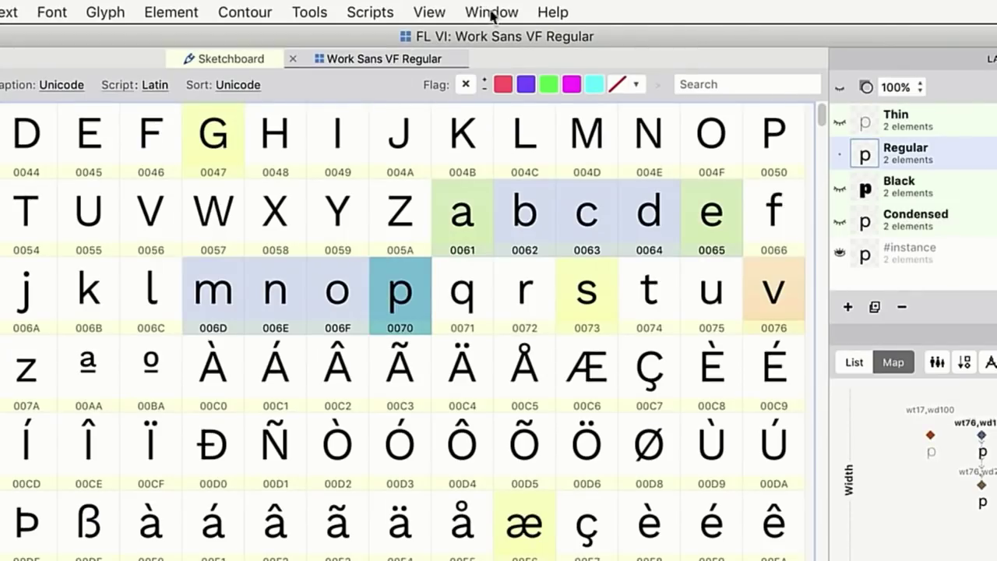
{"action": "left_click", "coordinate": [493, 7]}
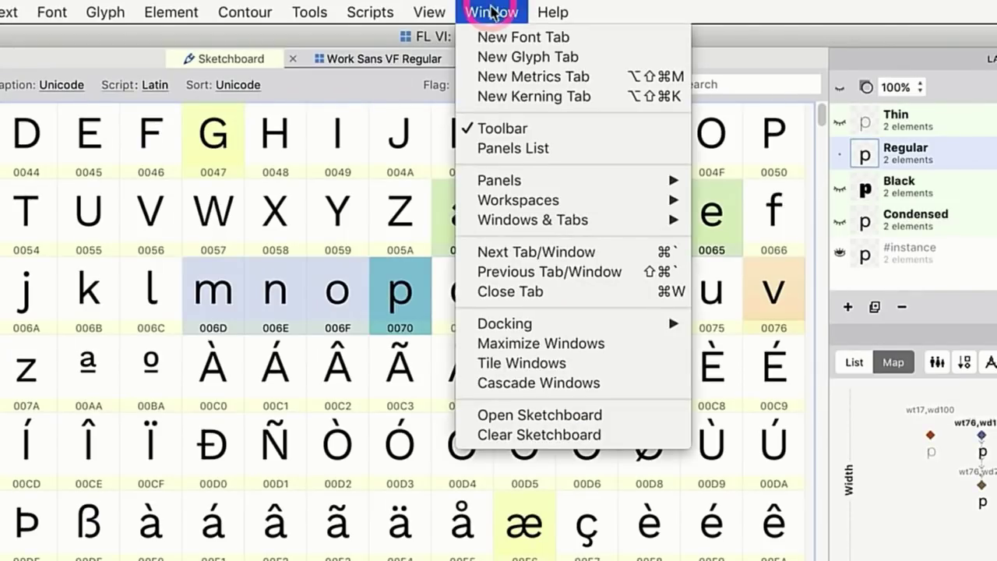
{"action": "left_click", "coordinate": [492, 57]}
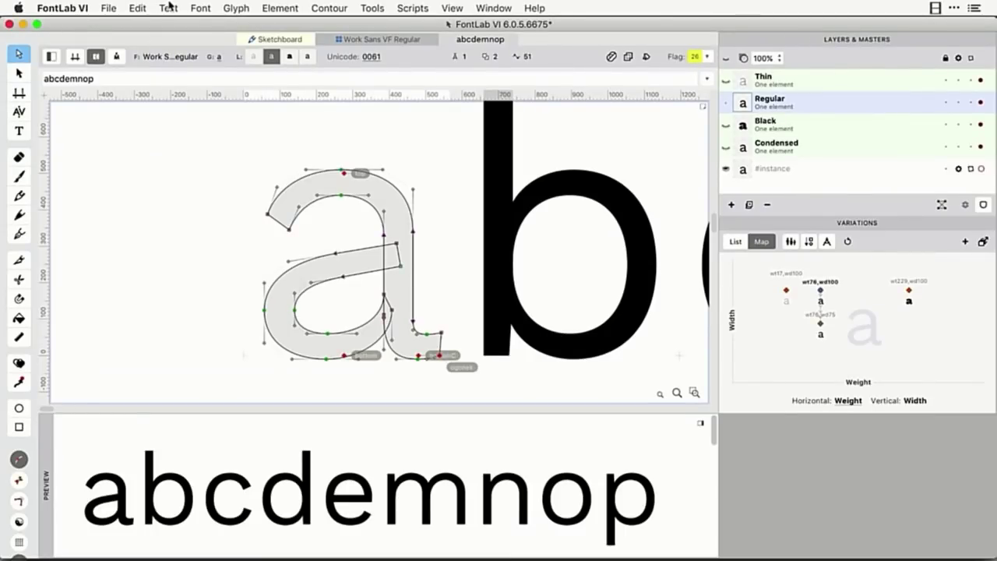
Step: Turn on Edit Across Glyphs and check that stepping between neighbouring glyphs works
{"action": "left_click", "coordinate": [137, 9]}
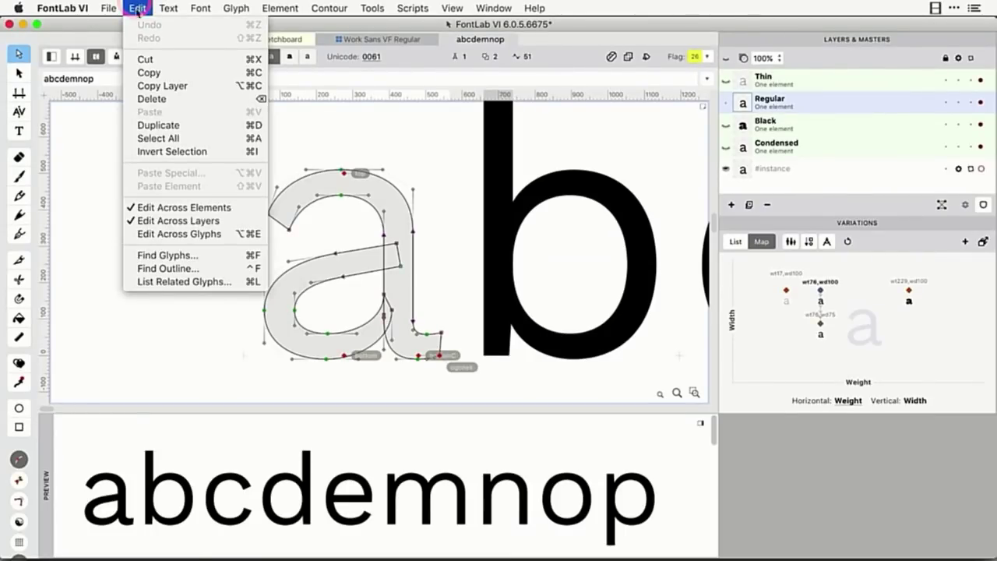
{"action": "left_click", "coordinate": [171, 235]}
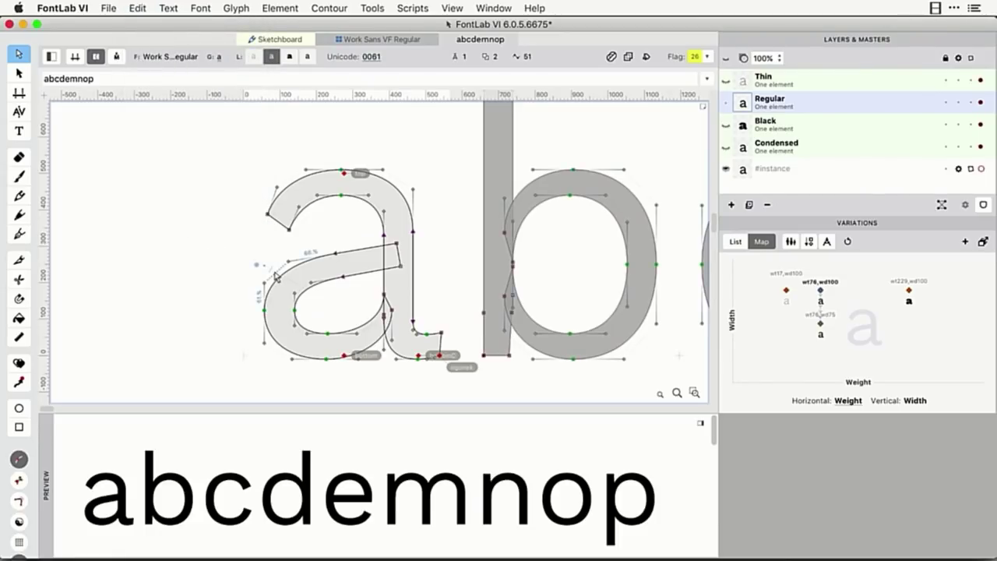
{"action": "key", "text": "bracketright"}
{"action": "key", "text": "bracketright"}
{"action": "key", "text": "bracketleft"}
{"action": "key", "text": "bracketleft"}
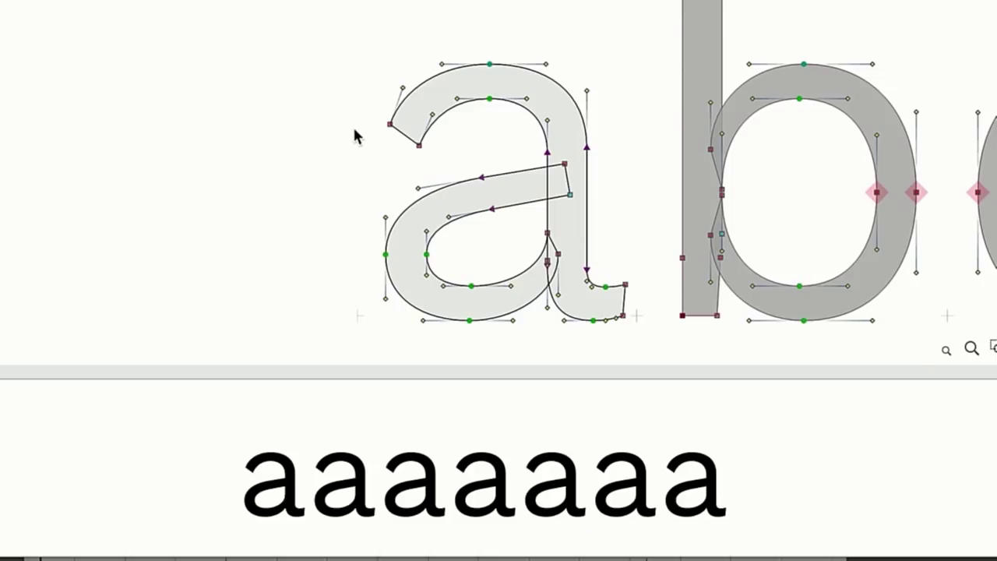
Step: Narrow the a by selecting its terminal and left bowl nodes and shifting them inward with Power Nudge
{"action": "left_click_drag", "start_coordinate": [355, 106], "coordinate": [436, 269]}
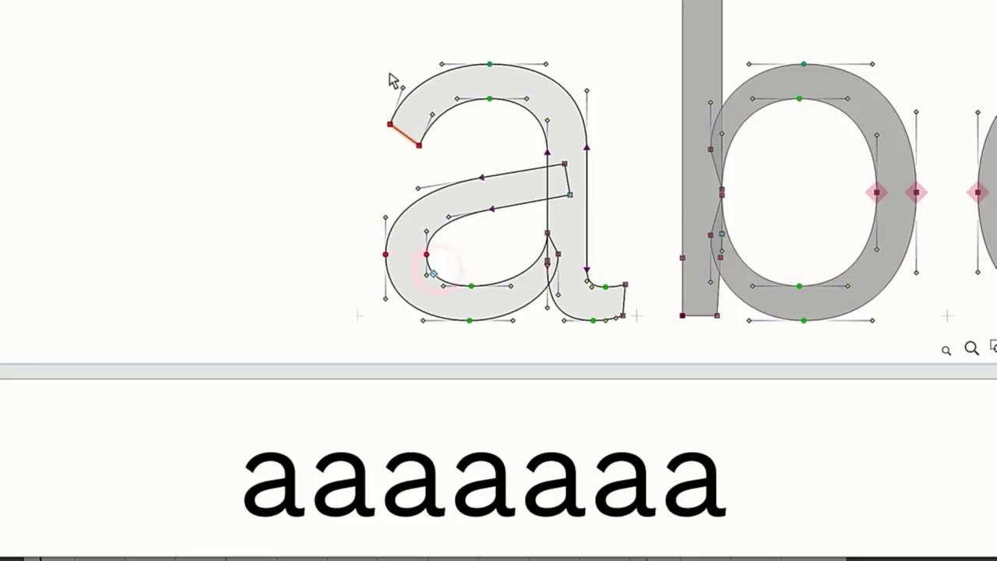
{"action": "left_click", "coordinate": [447, 109], "text": "alt+shift"}
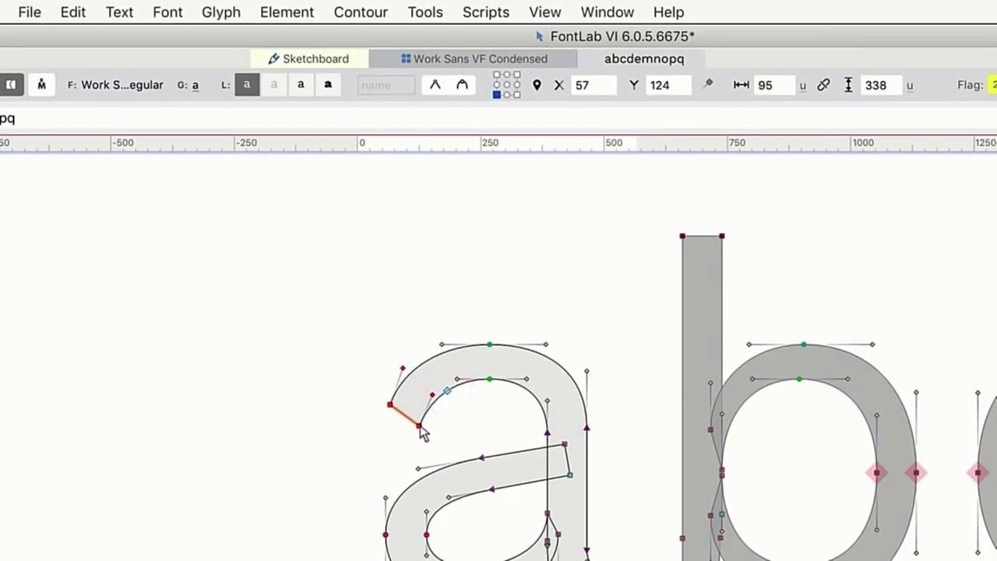
{"action": "left_click", "coordinate": [376, 11]}
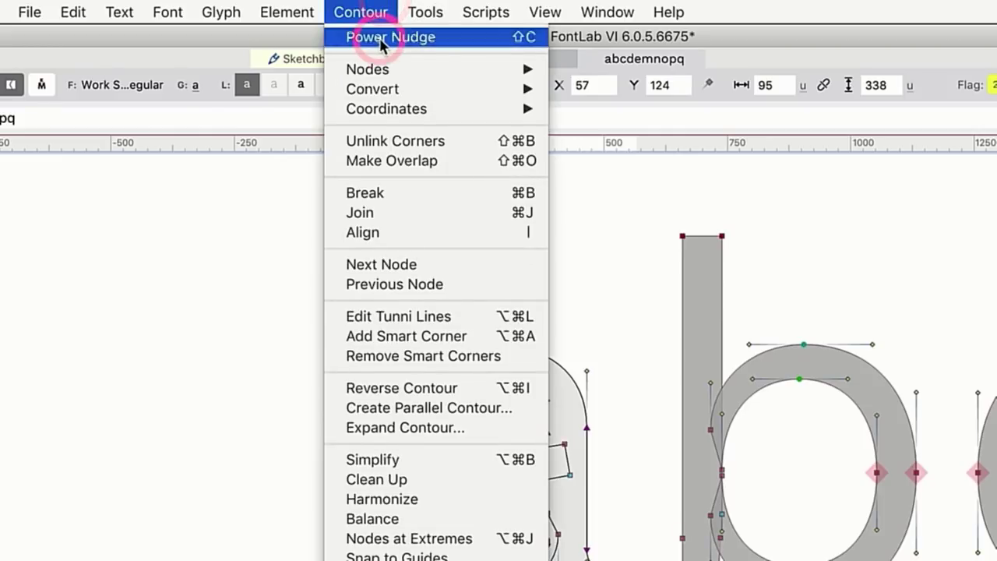
{"action": "left_click", "coordinate": [379, 35]}
{"action": "left_click_drag", "start_coordinate": [428, 259], "coordinate": [469, 263]}
{"action": "scroll", "coordinate": [467, 263], "scroll_direction": "right", "scroll_amount": 2}
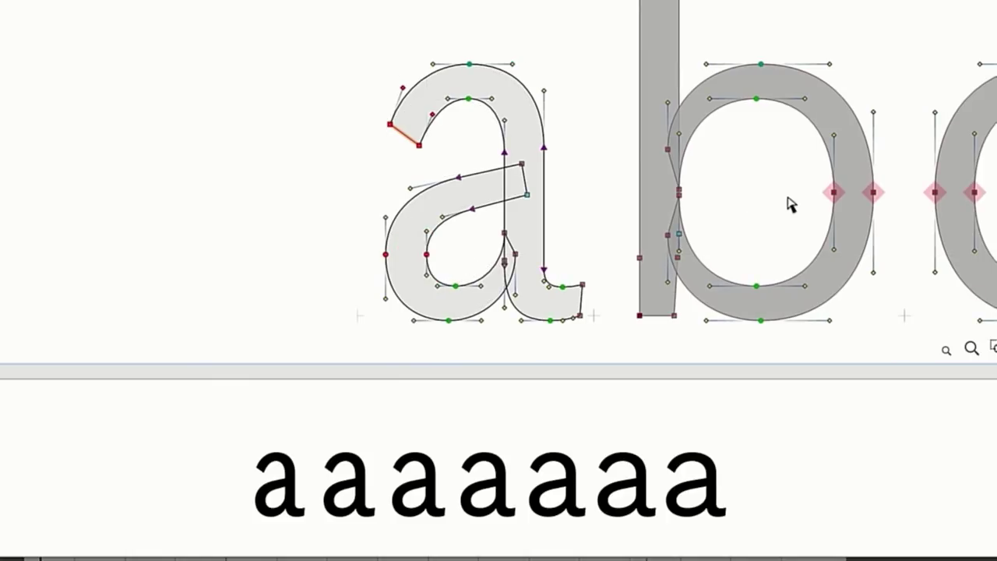
Step: Narrow the b by moving the right extreme nodes of its bowl inward
{"action": "key", "text": "bracketright"}
{"action": "left_click", "coordinate": [622, 195]}
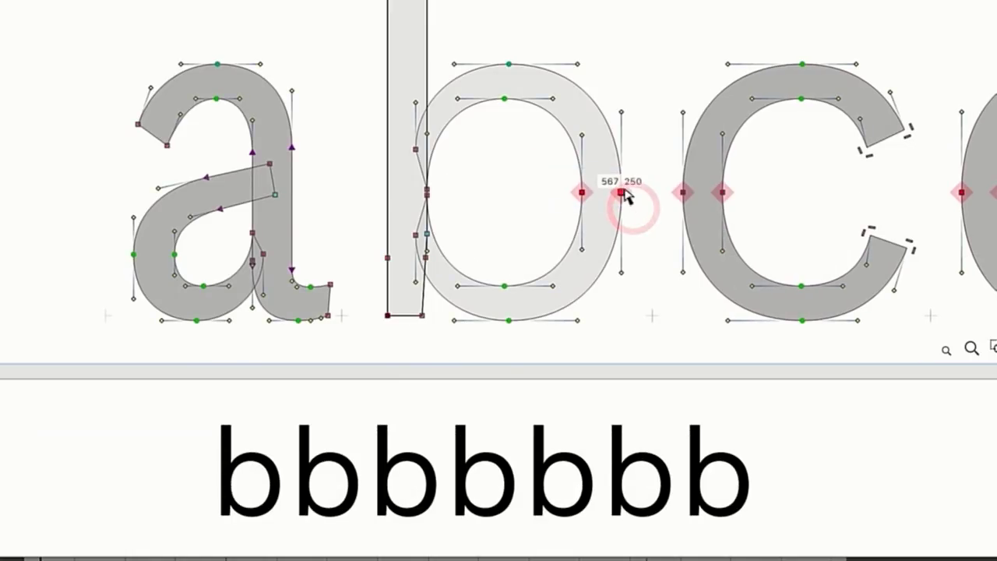
{"action": "left_click_drag", "start_coordinate": [627, 197], "coordinate": [581, 204]}
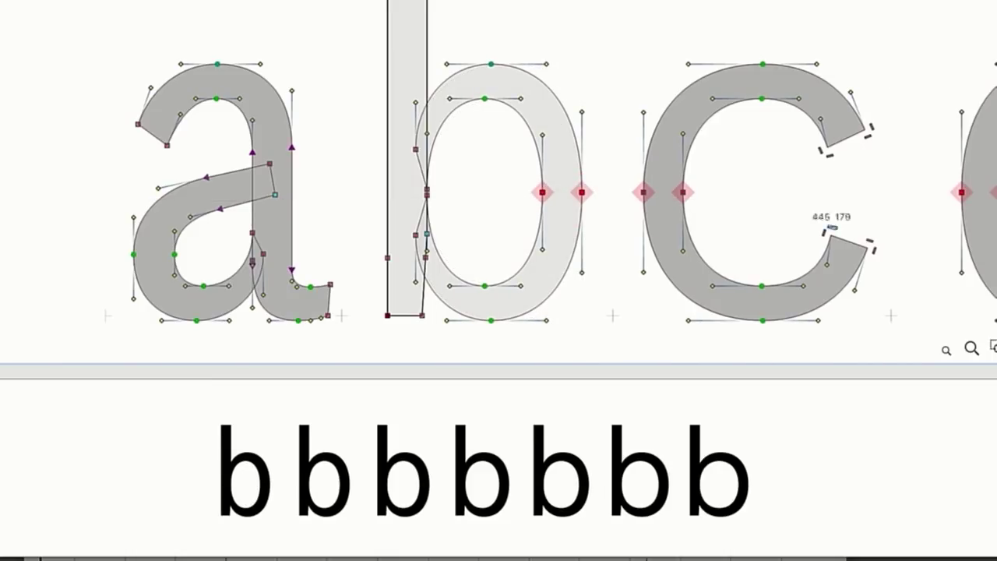
Step: Narrow the c by selecting its left extreme nodes and moving them inward
{"action": "left_click", "coordinate": [503, 196]}
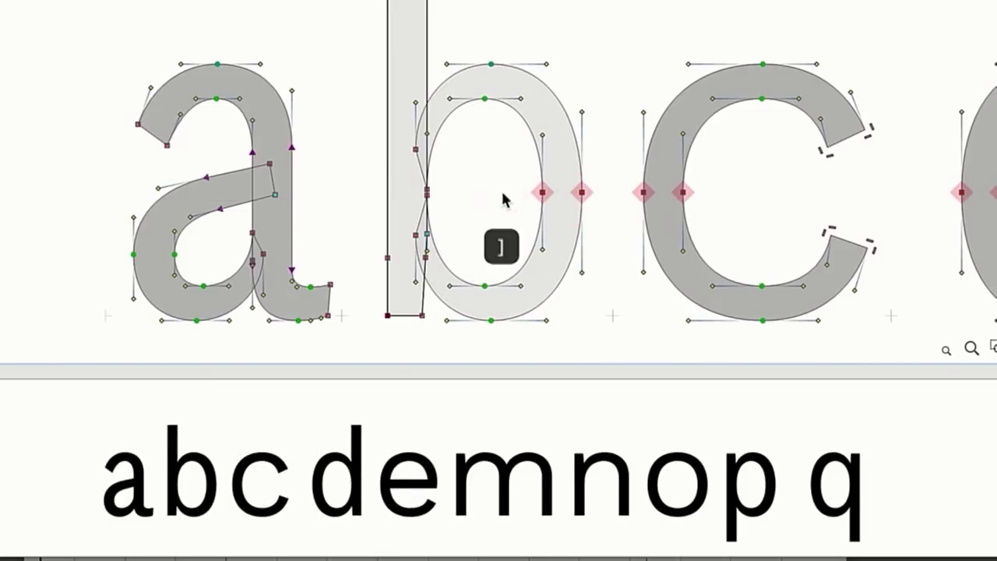
{"action": "left_click_drag", "start_coordinate": [464, 175], "coordinate": [366, 222]}
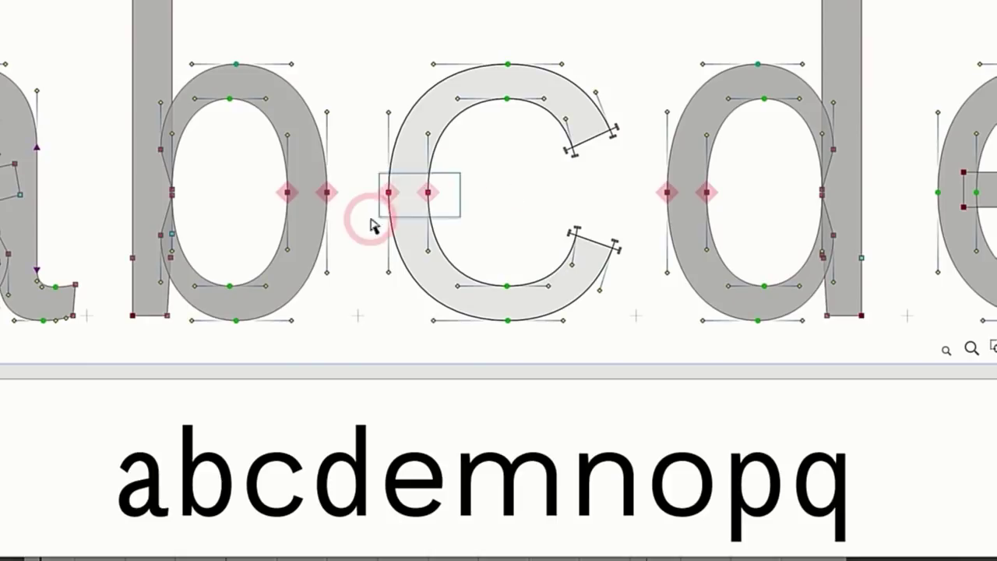
{"action": "left_click", "coordinate": [428, 193]}
{"action": "left_click_drag", "start_coordinate": [428, 193], "coordinate": [469, 197]}
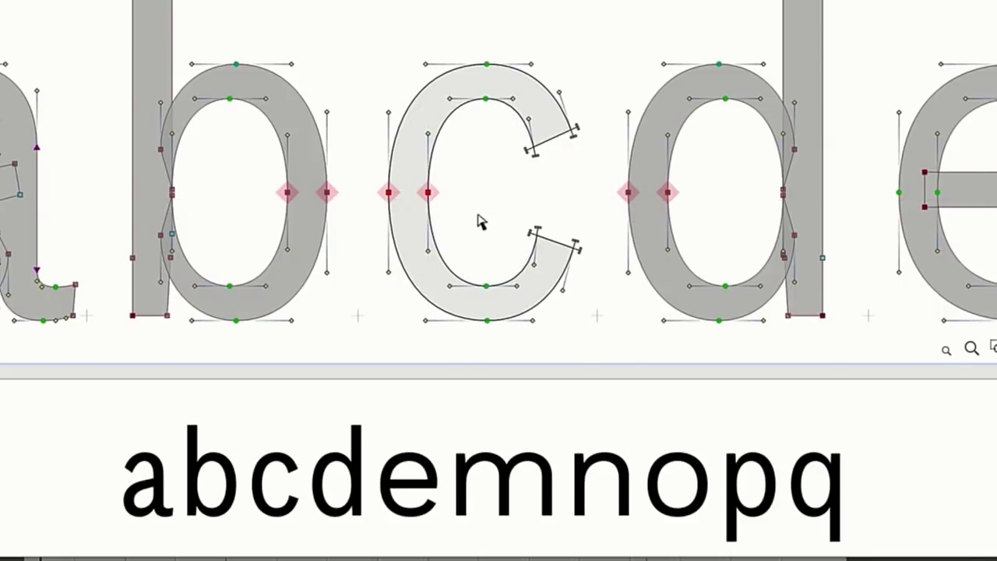
Step: Go on to the e and select its left curve nodes, and select a group of nodes in the following glyph
{"action": "key", "text": "bracketright"}
{"action": "key", "text": "bracketright"}
{"action": "left_click_drag", "start_coordinate": [353, 154], "coordinate": [460, 202]}
{"action": "key", "text": "bracketright"}
{"action": "left_click_drag", "start_coordinate": [436, 140], "coordinate": [485, 323]}
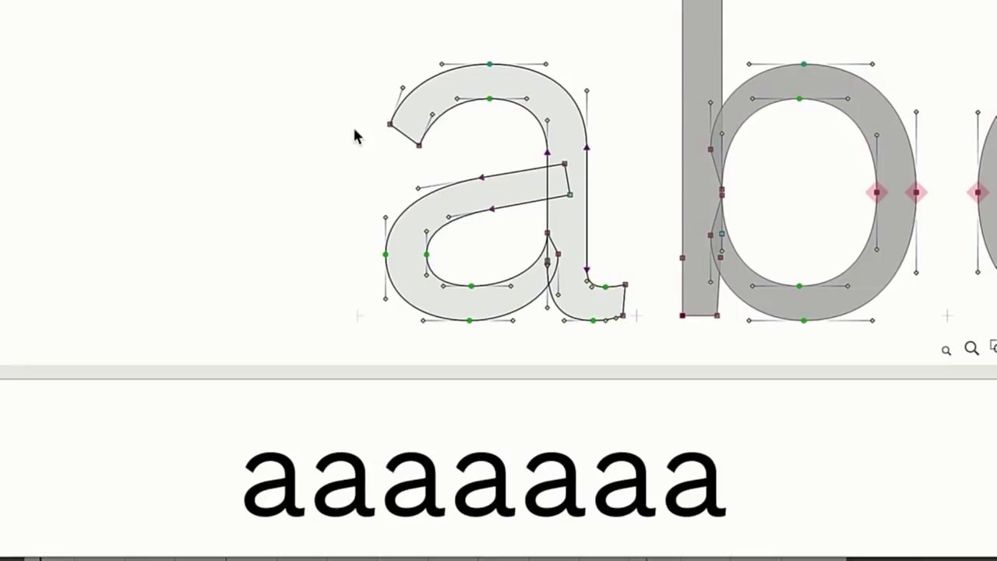
Step: Select the terminal and left bowl nodes of the a and move them inward with Power Nudge to condense it
{"action": "left_click_drag", "start_coordinate": [354, 113], "coordinate": [436, 269]}
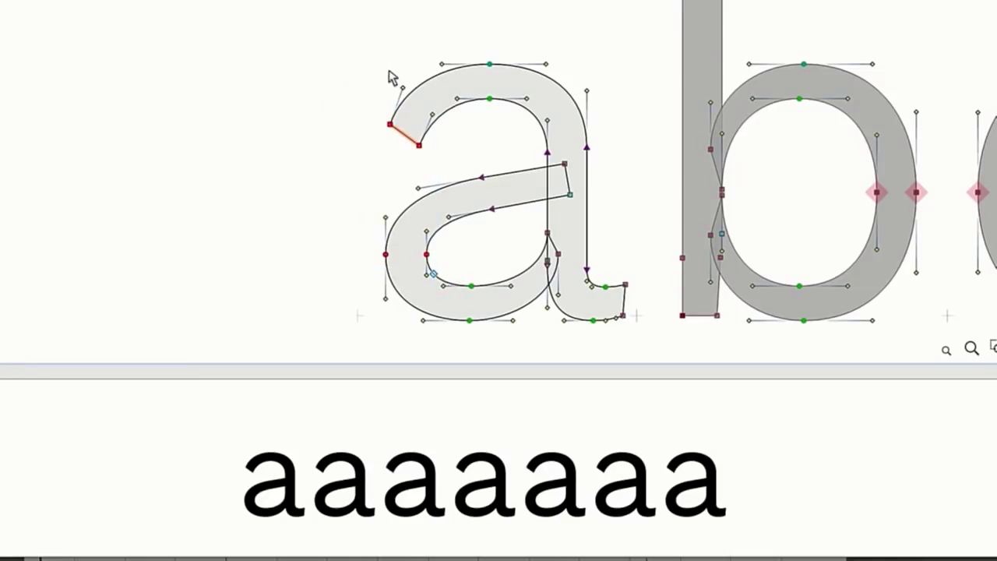
{"action": "left_click_drag", "start_coordinate": [421, 114], "coordinate": [451, 132]}
{"action": "left_click", "coordinate": [381, 11]}
{"action": "left_click", "coordinate": [378, 35]}
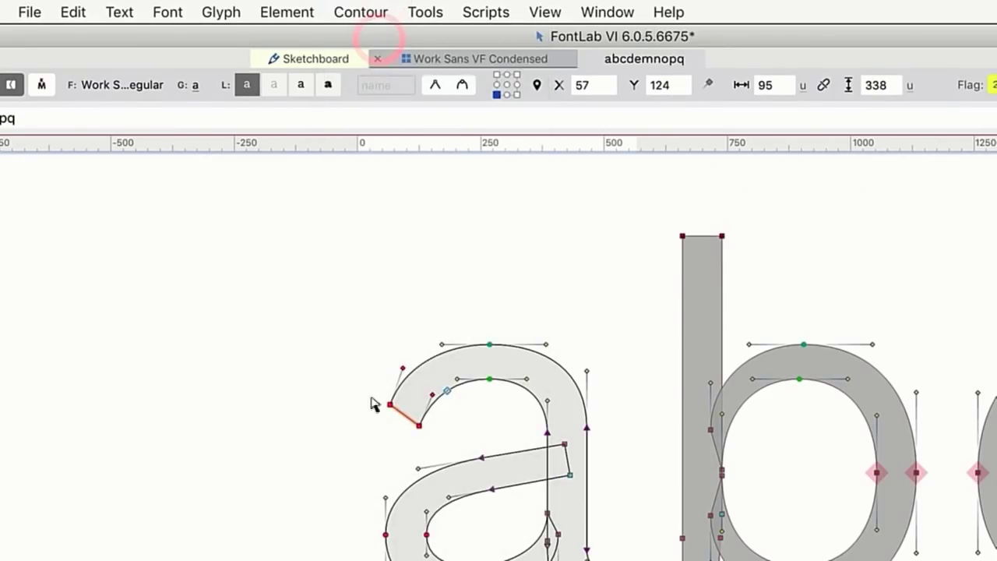
{"action": "left_click_drag", "start_coordinate": [427, 256], "coordinate": [465, 262]}
{"action": "key", "text": "ctrl+z"}
Step: Condense the b by moving the right extreme nodes of its bowl inward
{"action": "key", "text": "bracketright"}
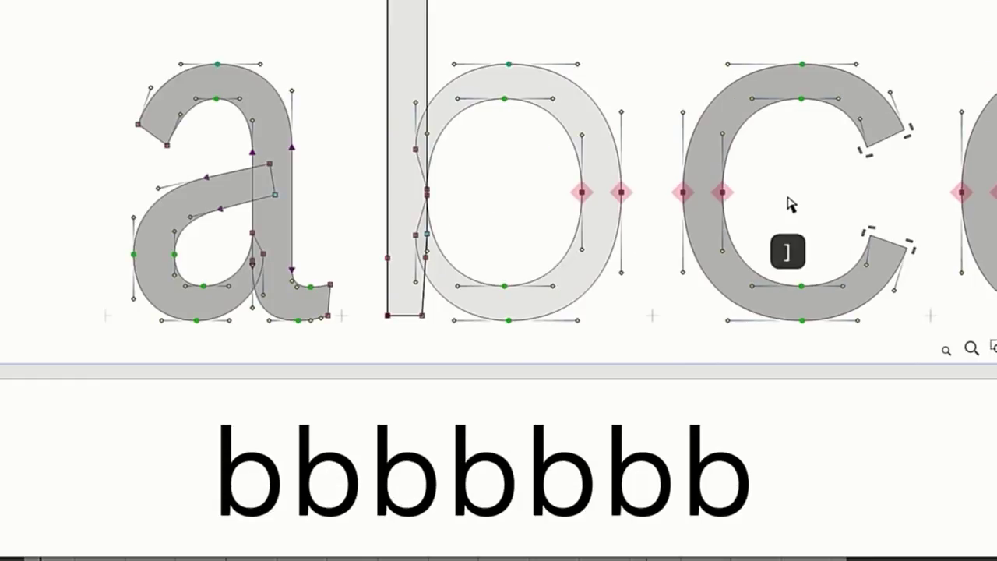
{"action": "left_click", "coordinate": [625, 206]}
{"action": "left_click_drag", "start_coordinate": [627, 212], "coordinate": [583, 205]}
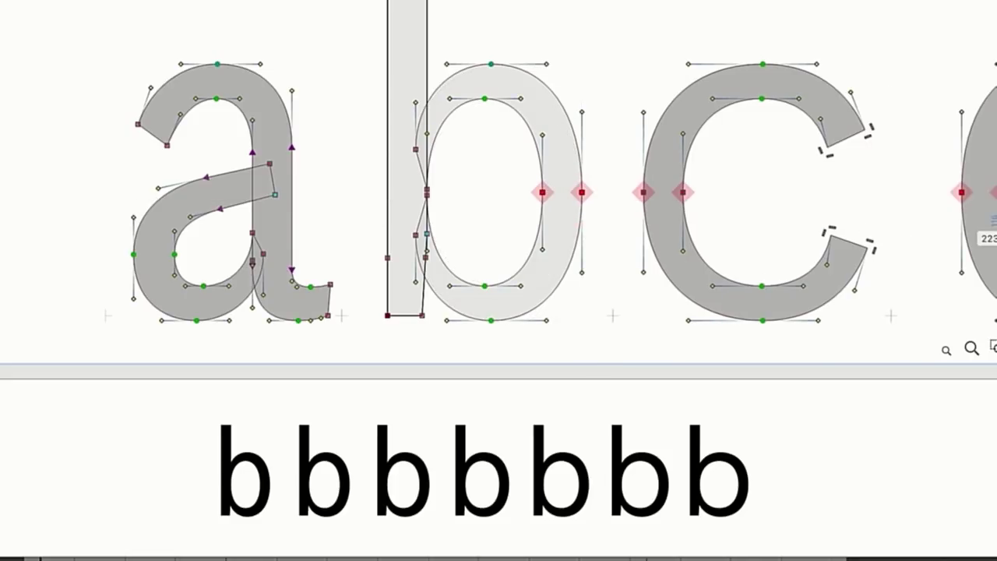
Step: Condense the c by selecting its left extreme nodes and moving them inward
{"action": "left_click", "coordinate": [503, 195]}
{"action": "key", "text": "Right"}
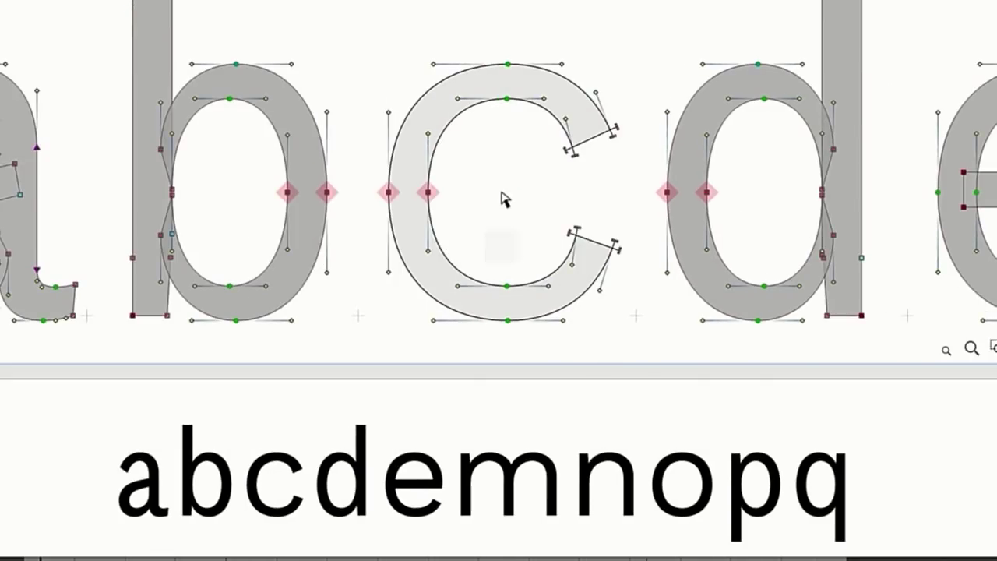
{"action": "left_click_drag", "start_coordinate": [462, 174], "coordinate": [370, 222]}
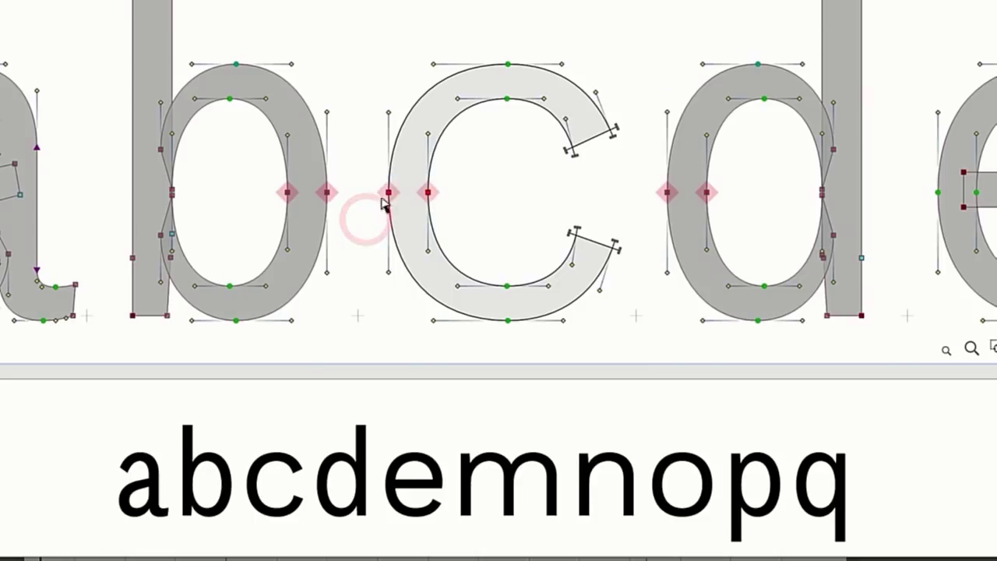
{"action": "left_click_drag", "start_coordinate": [430, 199], "coordinate": [467, 202]}
Step: Go past the d to the e and select its left curve nodes
{"action": "key", "text": "Right"}
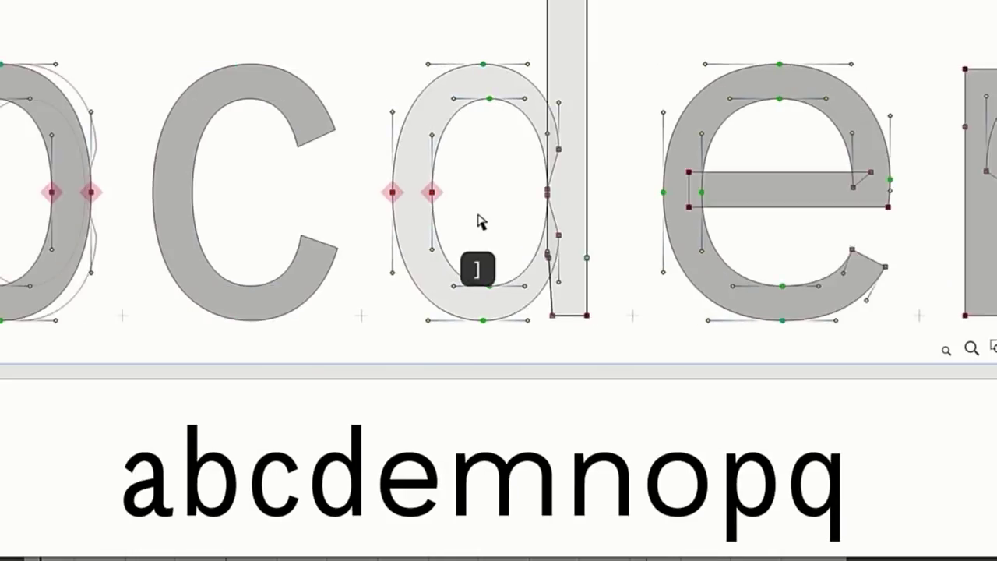
{"action": "key", "text": "Right"}
{"action": "left_click_drag", "start_coordinate": [353, 154], "coordinate": [461, 201]}
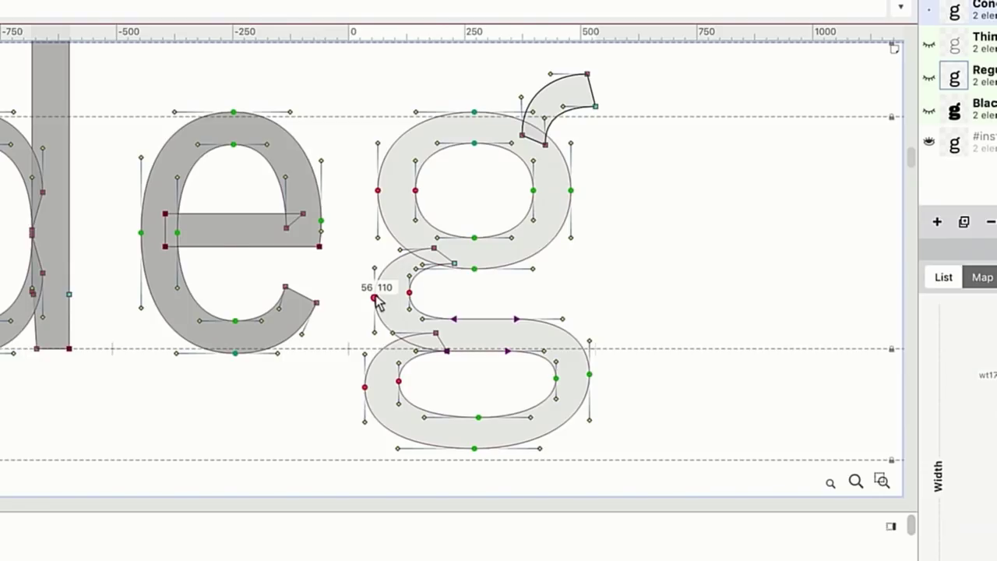
Step: Try to narrow the g by nudging its left curve nodes, adding the loop's join nodes to the selection between attempts, and undo each attempt
{"action": "left_click_drag", "start_coordinate": [375, 298], "coordinate": [409, 304]}
{"action": "key", "text": "super+z"}
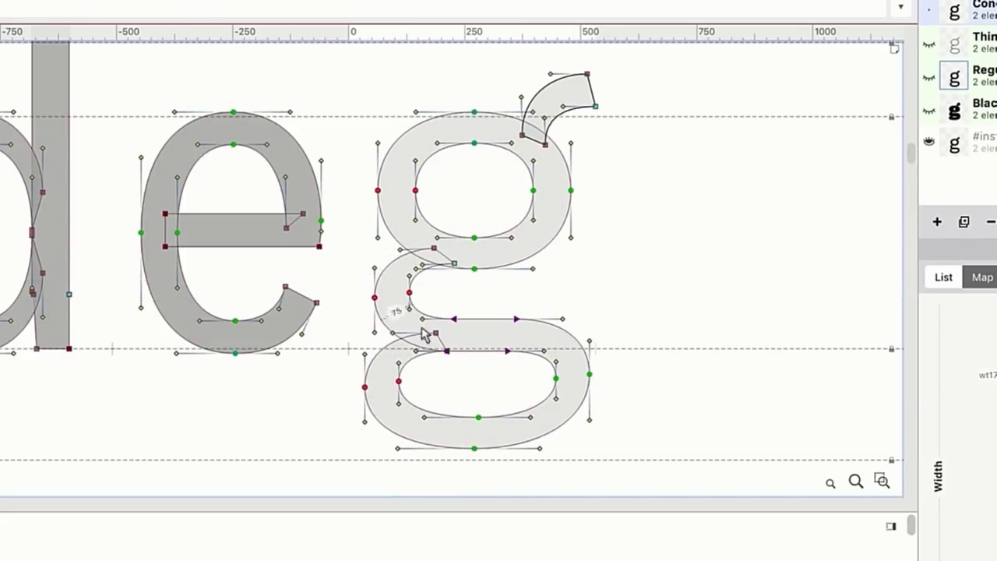
{"action": "left_click", "coordinate": [454, 363], "text": "shift"}
{"action": "left_click", "coordinate": [427, 326], "text": "shift"}
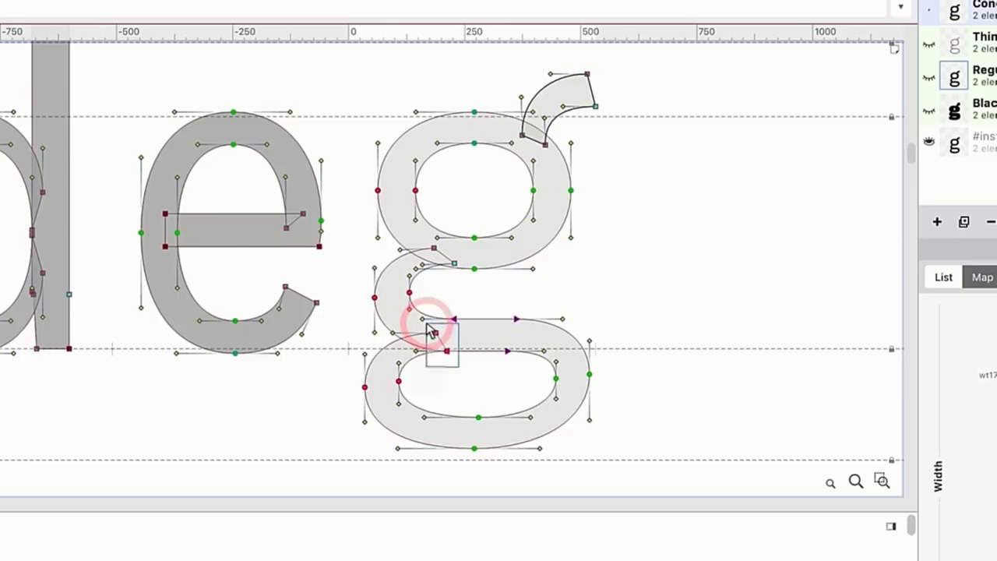
{"action": "left_click_drag", "start_coordinate": [375, 300], "coordinate": [417, 309]}
{"action": "key", "text": "super+z"}
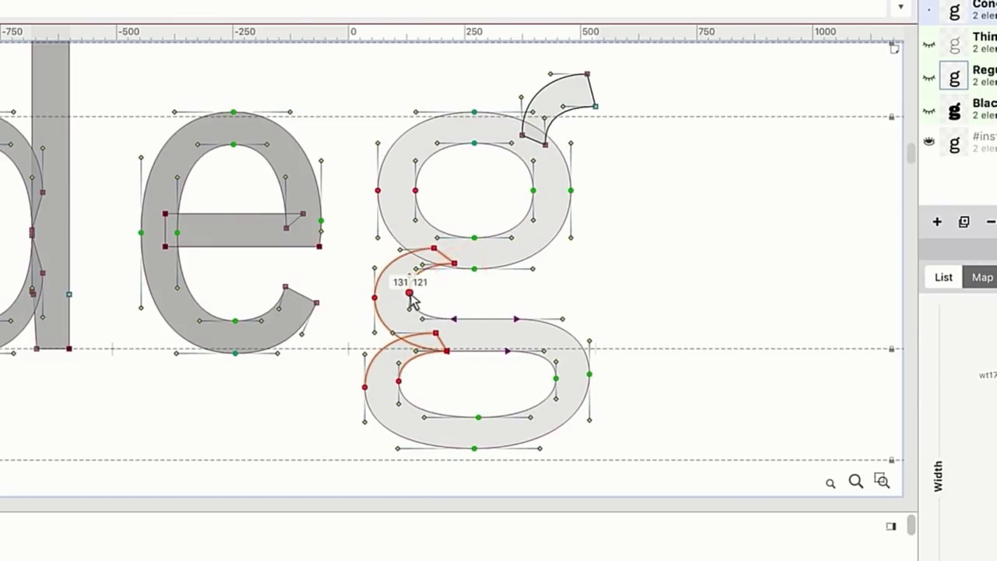
{"action": "left_click_drag", "start_coordinate": [415, 303], "coordinate": [446, 303]}
{"action": "key", "text": "super+z"}
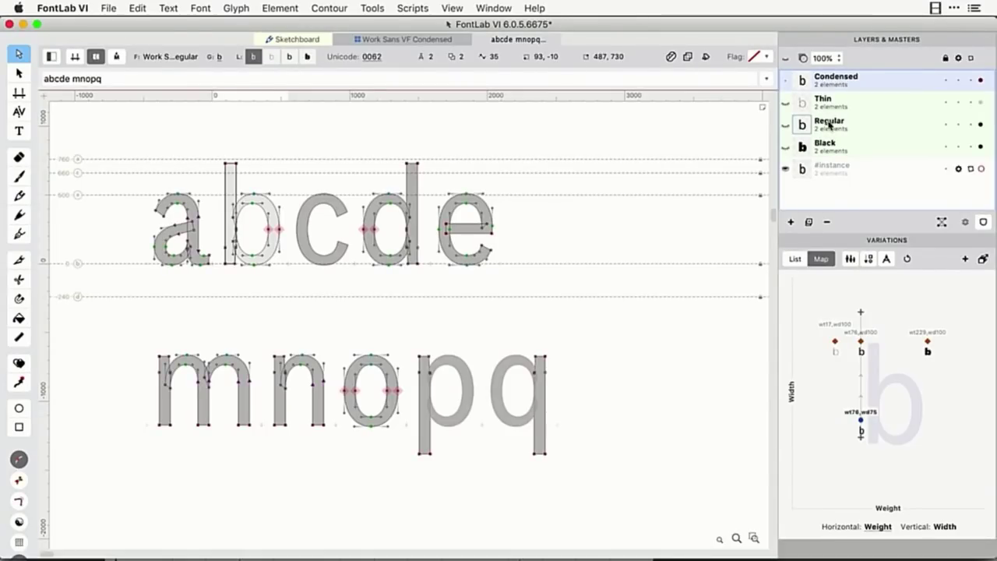
Step: Compare the glyphs abcde mnopq in the Regular, Thin, Black and Condensed masters
{"action": "left_click", "coordinate": [829, 125]}
{"action": "left_click", "coordinate": [824, 102]}
{"action": "left_click", "coordinate": [829, 148]}
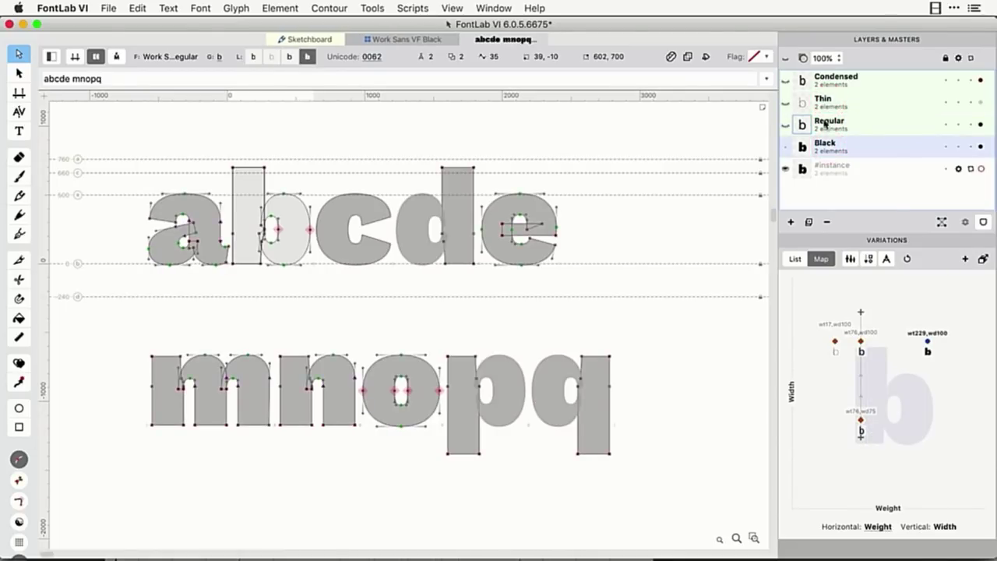
{"action": "left_click", "coordinate": [827, 85]}
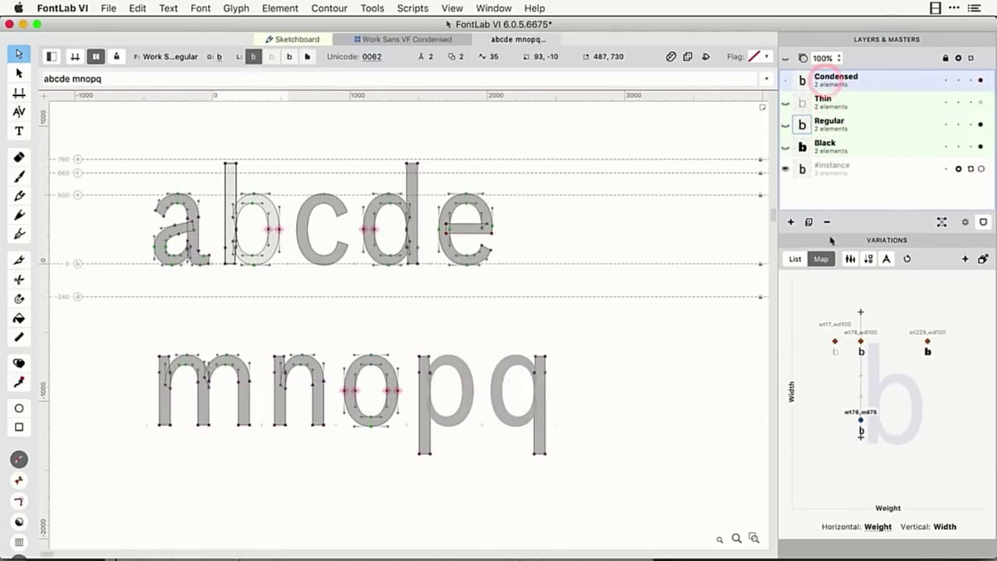
Step: Preview abcde mnopq as plain text across intermediate widths, narrowed Black and Thin weights by moving the instance around the variation map
{"action": "left_click_drag", "start_coordinate": [865, 425], "coordinate": [862, 373]}
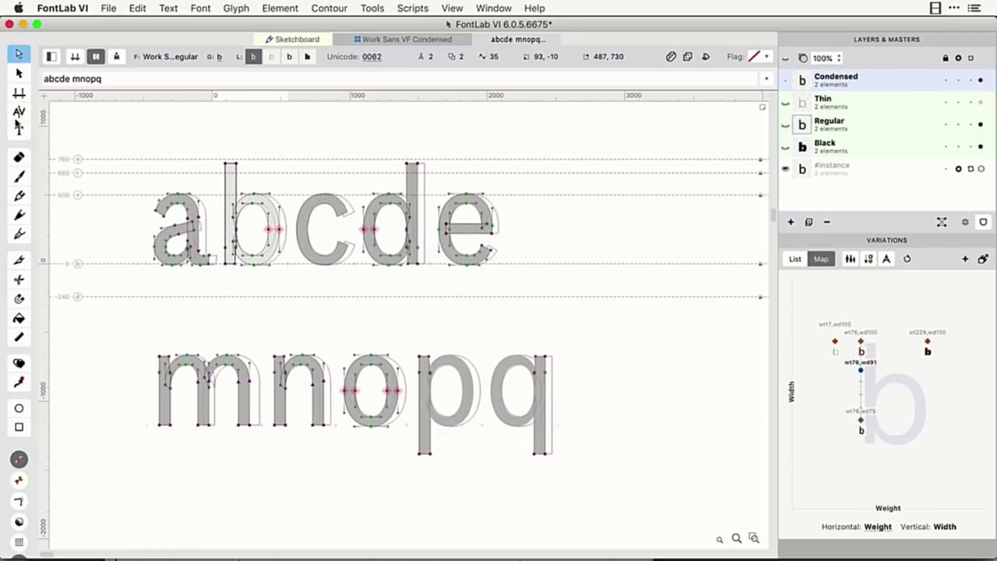
{"action": "left_click", "coordinate": [20, 131]}
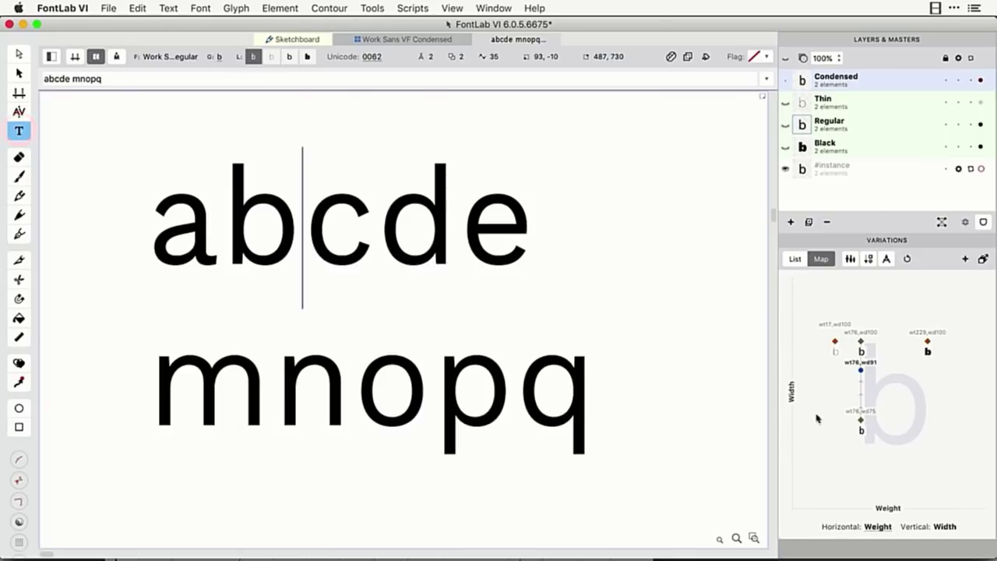
{"action": "mouse_move", "coordinate": [861, 407]}
{"action": "left_mouse_down"}
{"action": "mouse_move", "coordinate": [861, 343]}
{"action": "mouse_move", "coordinate": [861, 421]}
{"action": "mouse_move", "coordinate": [865, 398]}
{"action": "left_mouse_up"}
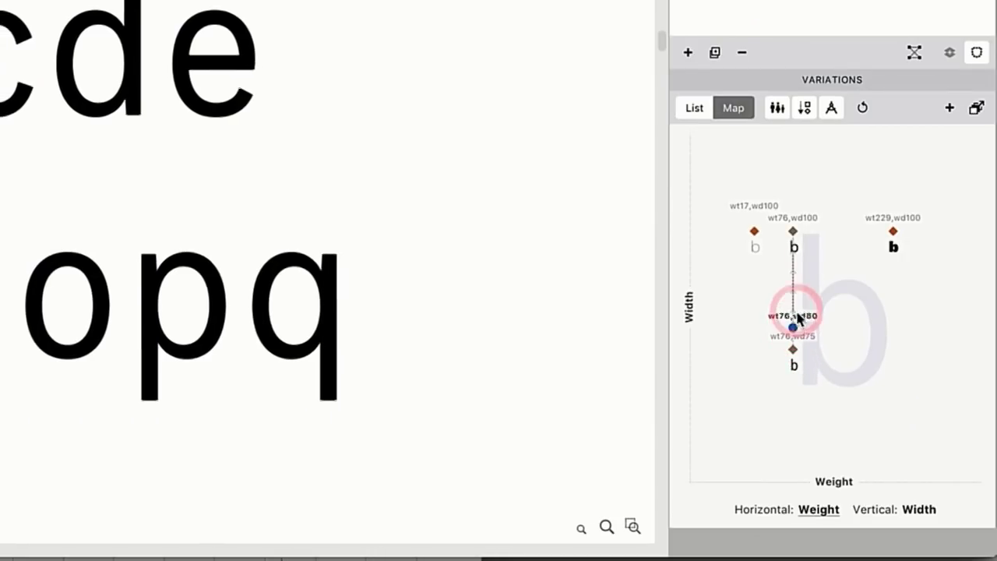
{"action": "left_click_drag", "start_coordinate": [797, 317], "coordinate": [896, 327]}
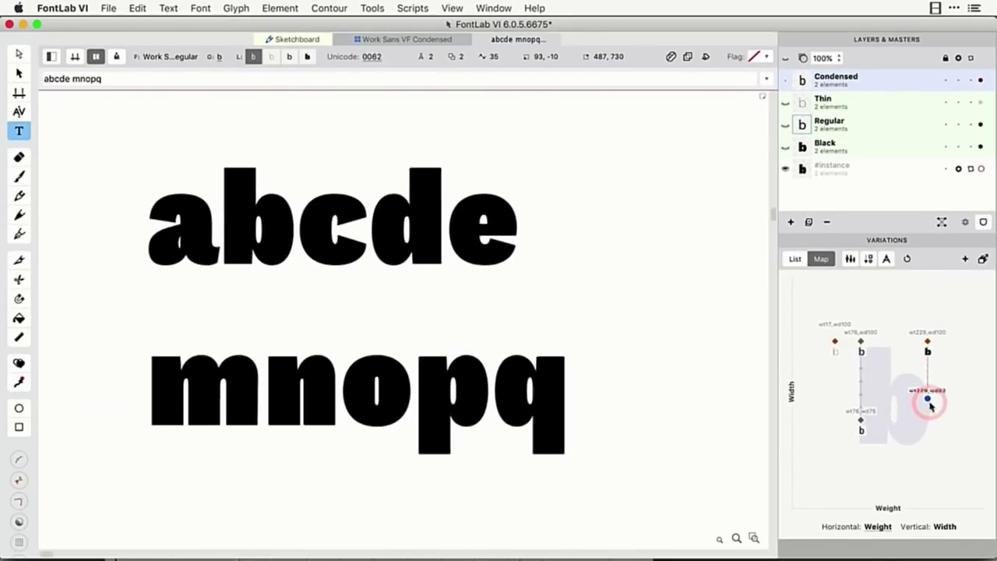
{"action": "left_click_drag", "start_coordinate": [929, 405], "coordinate": [835, 345]}
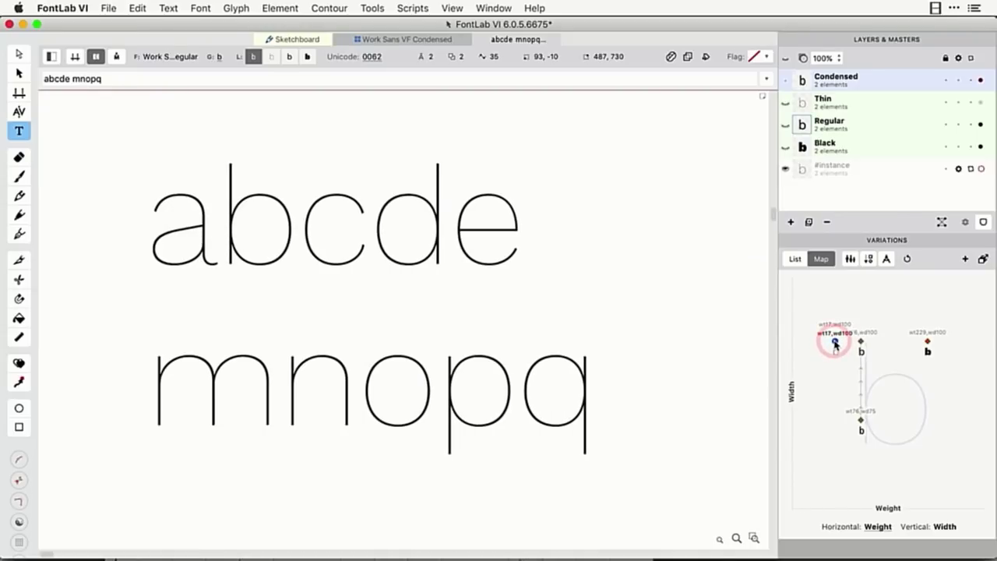
{"action": "left_click_drag", "start_coordinate": [836, 343], "coordinate": [836, 343]}
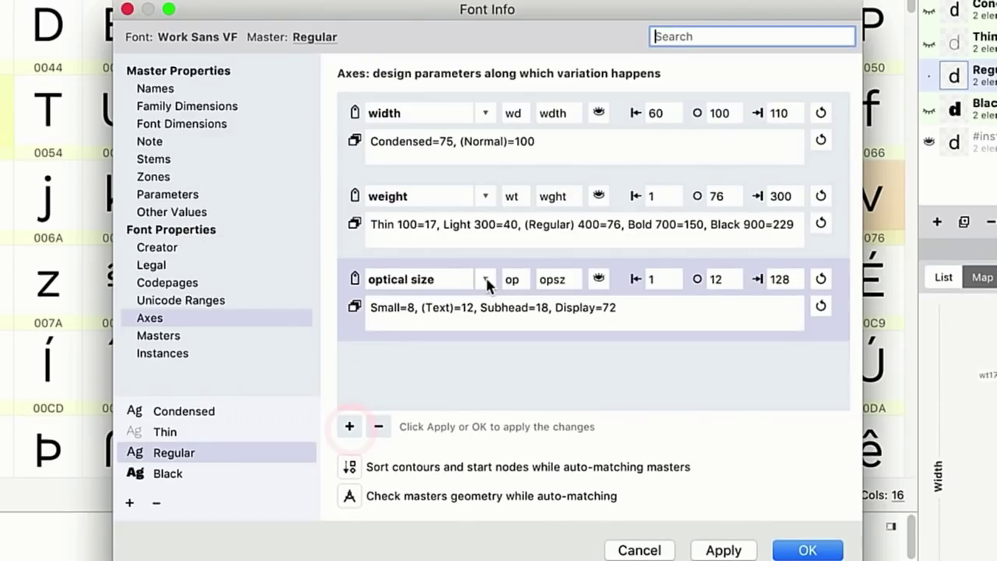
Step: Turn the new third axis into a custom one named ascender, with short name as and tag ASCN
{"action": "left_click", "coordinate": [486, 280]}
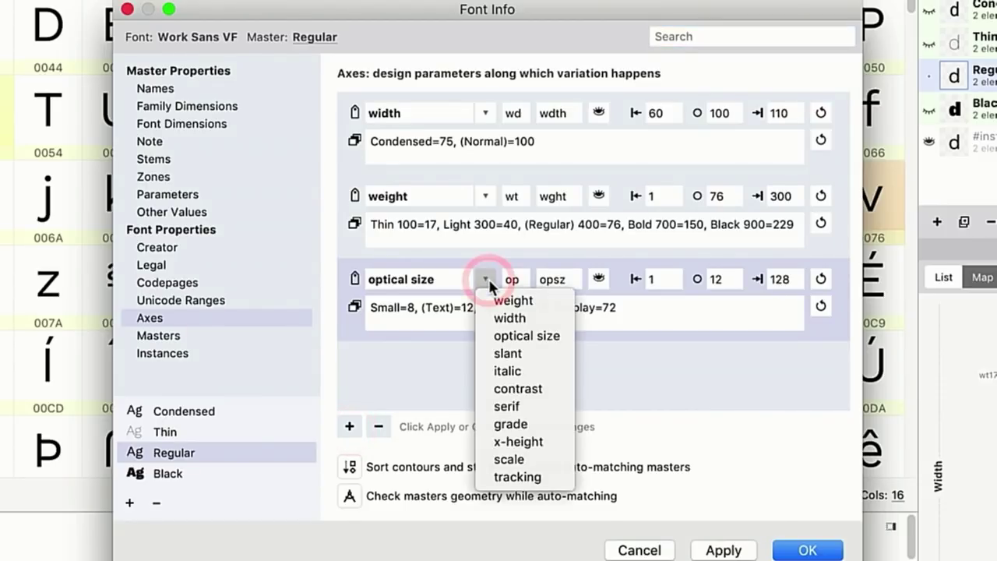
{"action": "left_click", "coordinate": [456, 278]}
{"action": "triple_click", "coordinate": [420, 278]}
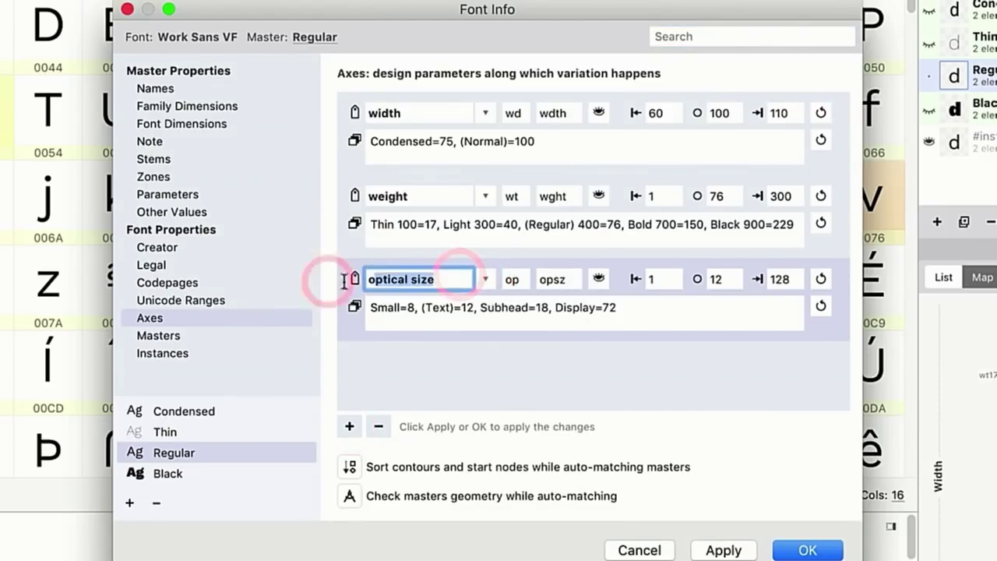
{"action": "type", "text": "ascender"}
{"action": "double_click", "coordinate": [513, 279]}
{"action": "type", "text": "as"}
{"action": "key", "text": "Tab"}
{"action": "type", "text": "ASCN"}
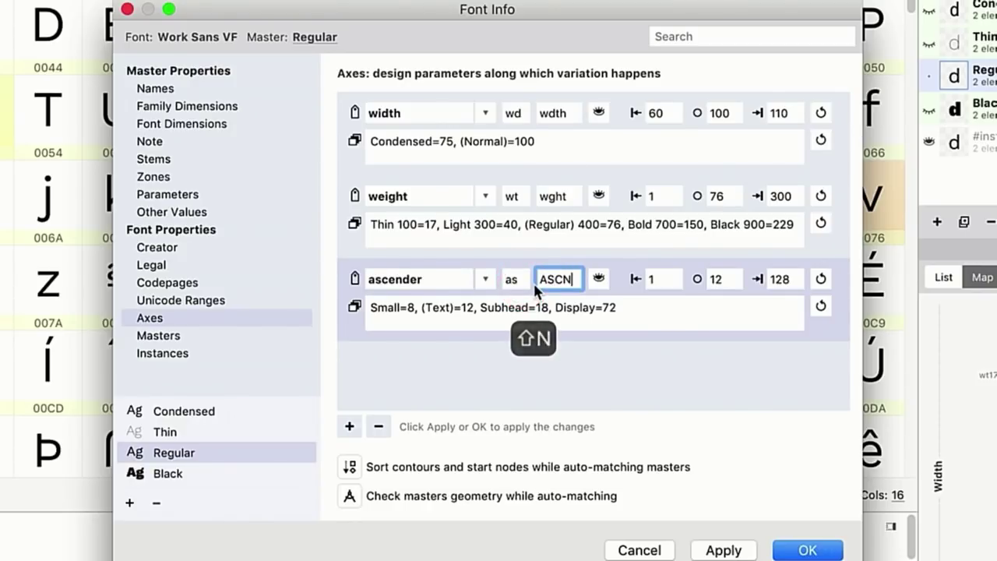
Step: Look up the ascender height in the family dimensions and set the ascender axis to minimum 500, default 760 and maximum 1000
{"action": "left_click_drag", "start_coordinate": [728, 282], "coordinate": [472, 297]}
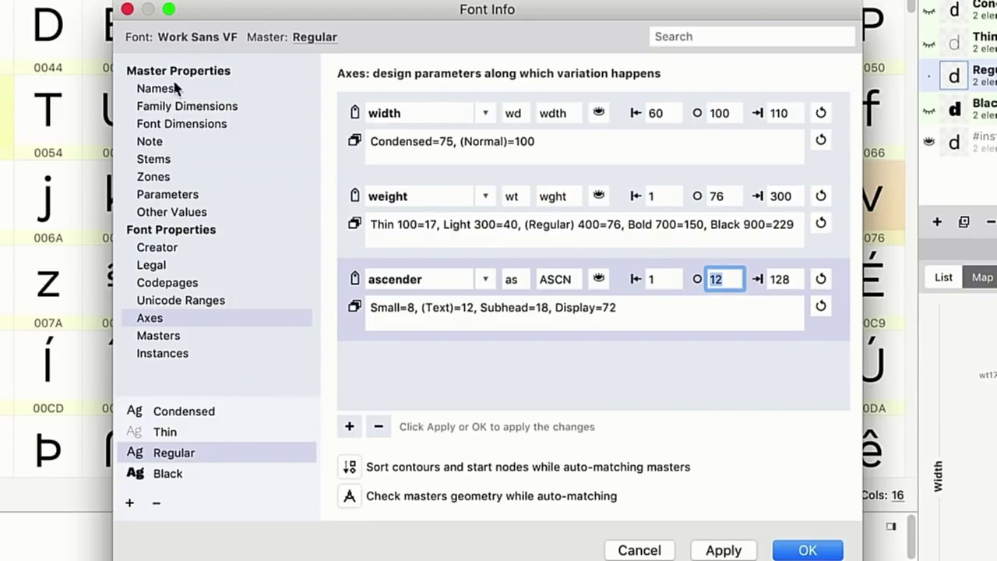
{"action": "left_click", "coordinate": [187, 107]}
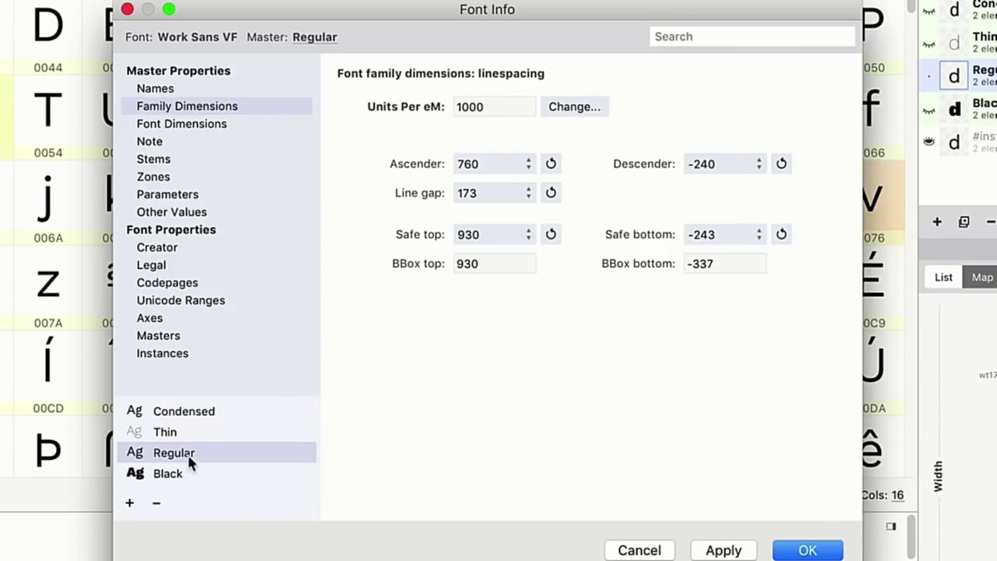
{"action": "left_click", "coordinate": [196, 319]}
{"action": "left_click", "coordinate": [711, 279]}
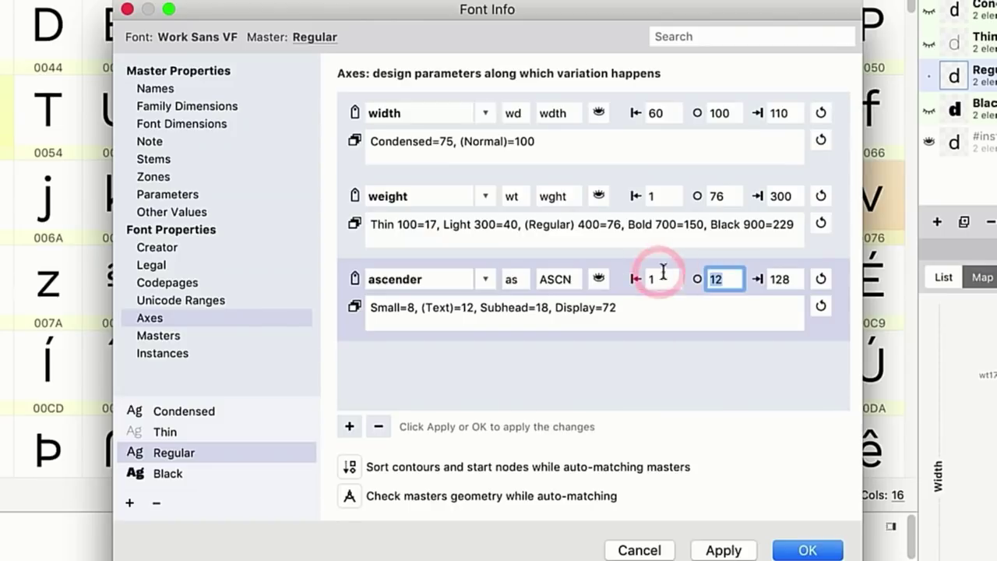
{"action": "type", "text": "760"}
{"action": "key", "text": "Tab"}
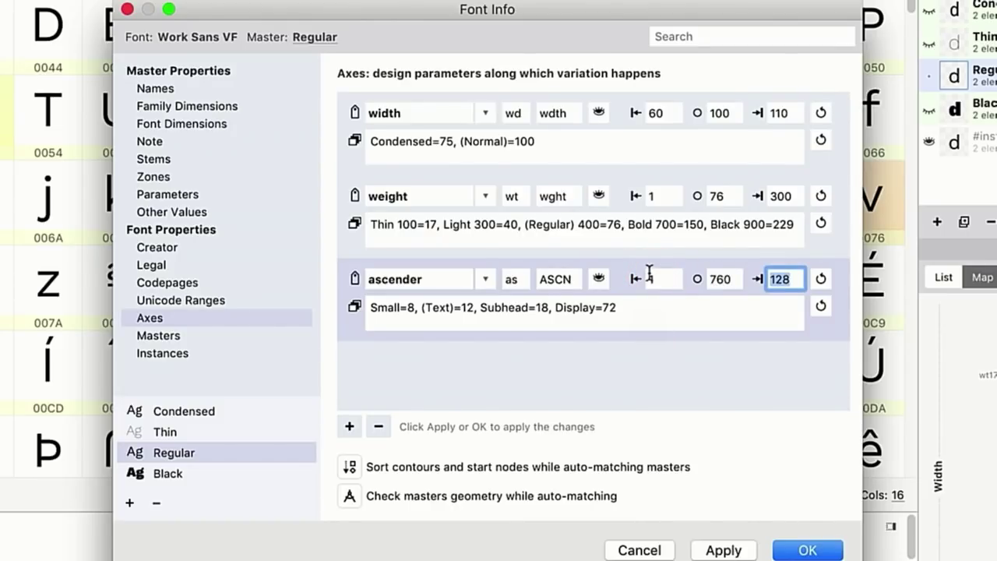
{"action": "type", "text": "1000"}
{"action": "key", "text": "shift+Tab"}
{"action": "type", "text": "500"}
Step: Clear the predefined instances of the ascender axis
{"action": "left_click_drag", "start_coordinate": [686, 313], "coordinate": [357, 311]}
{"action": "left_click", "coordinate": [822, 308]}
{"action": "left_click", "coordinate": [699, 309]}
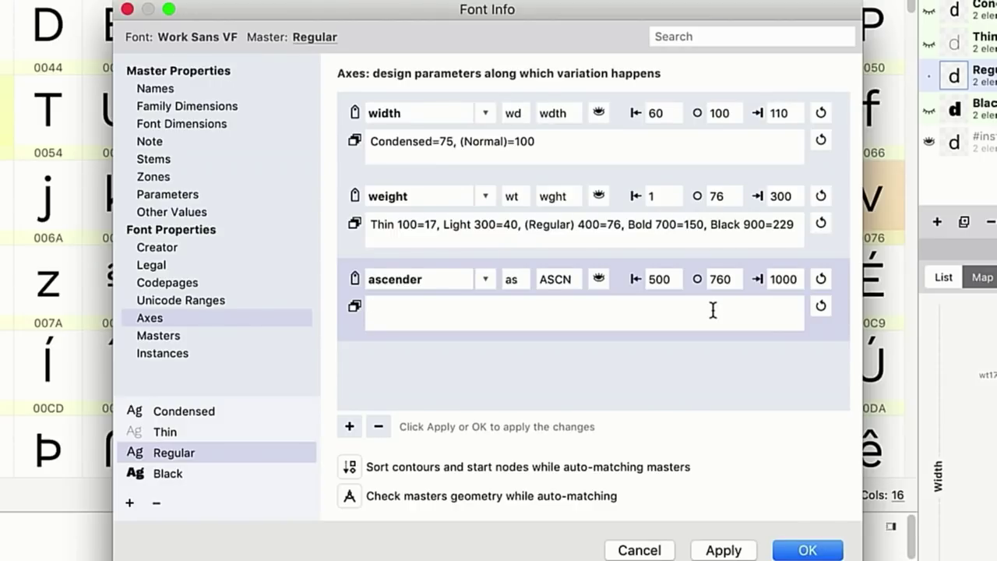
Step: Copy the location string of the Regular master and accept the Font Info changes
{"action": "left_click", "coordinate": [296, 335]}
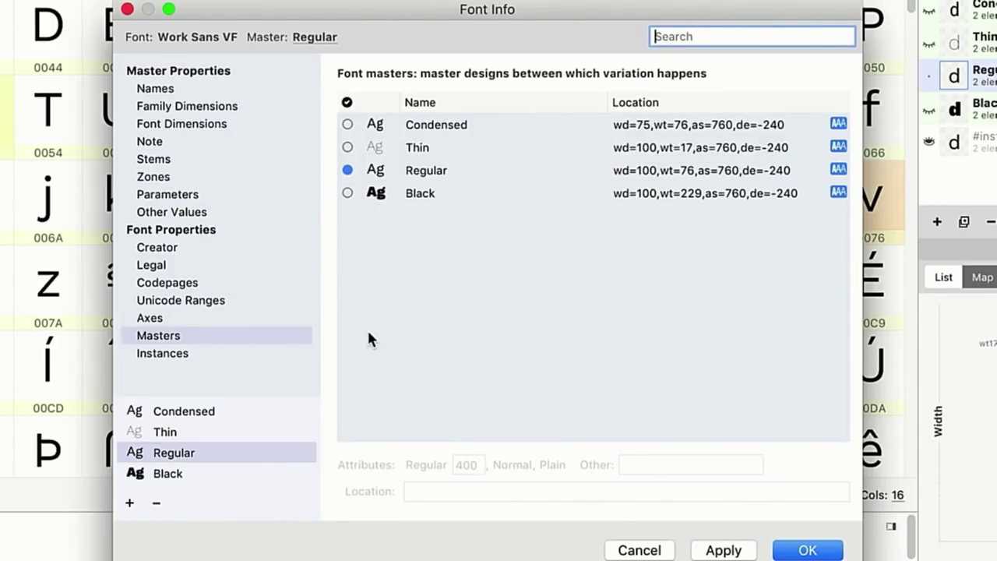
{"action": "left_click", "coordinate": [439, 176]}
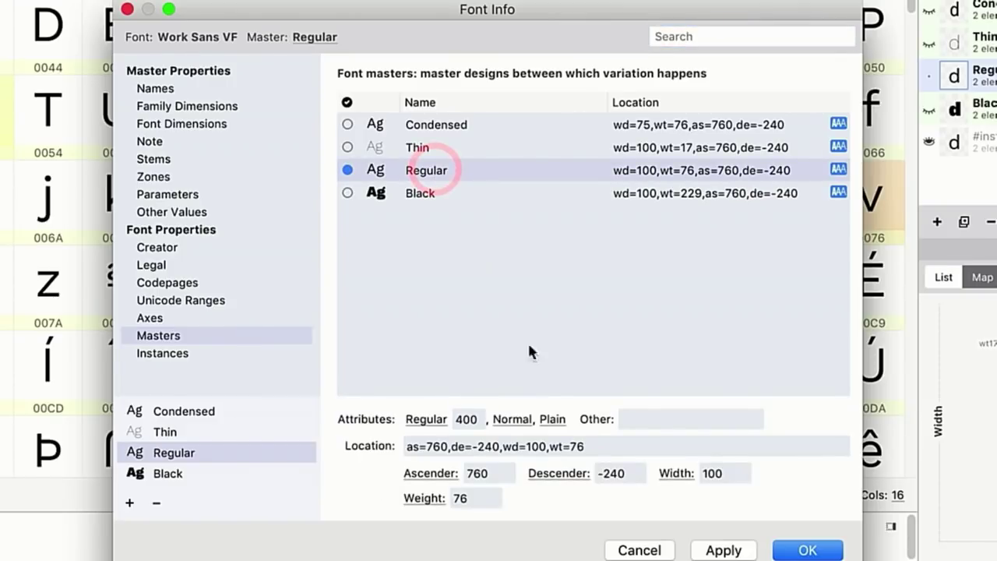
{"action": "left_click", "coordinate": [600, 441]}
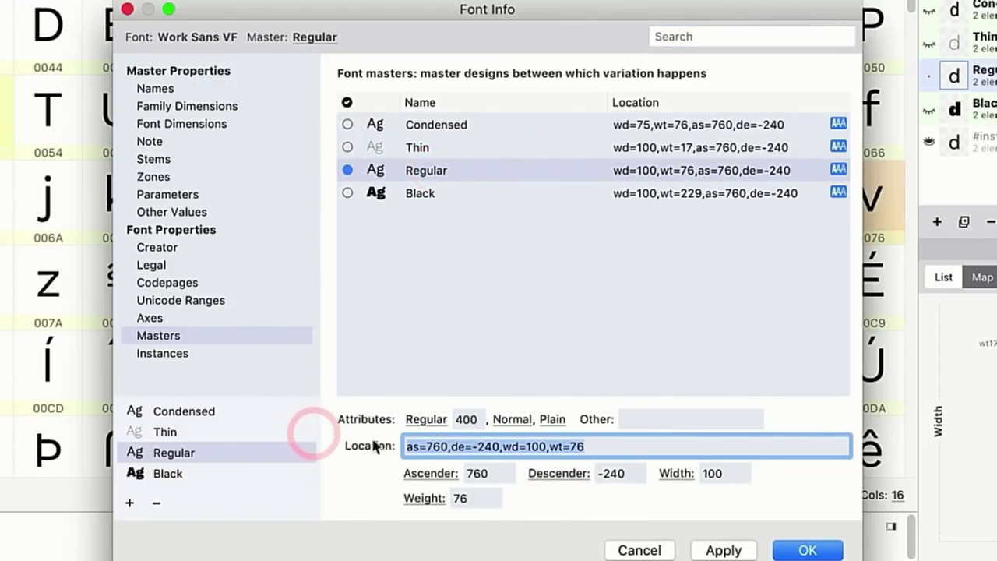
{"action": "right_click", "coordinate": [456, 446]}
{"action": "left_click", "coordinate": [490, 516]}
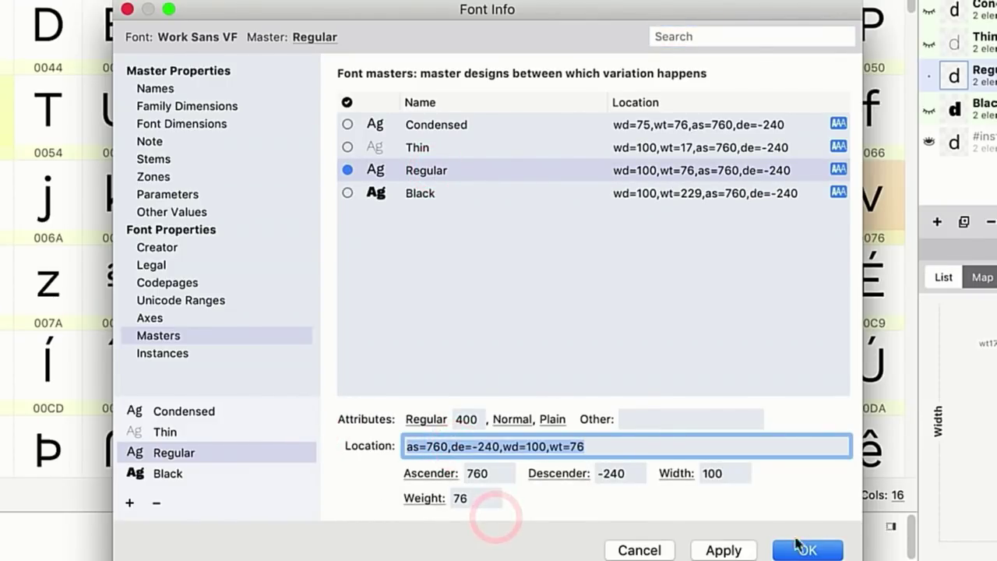
{"action": "left_click", "coordinate": [808, 549]}
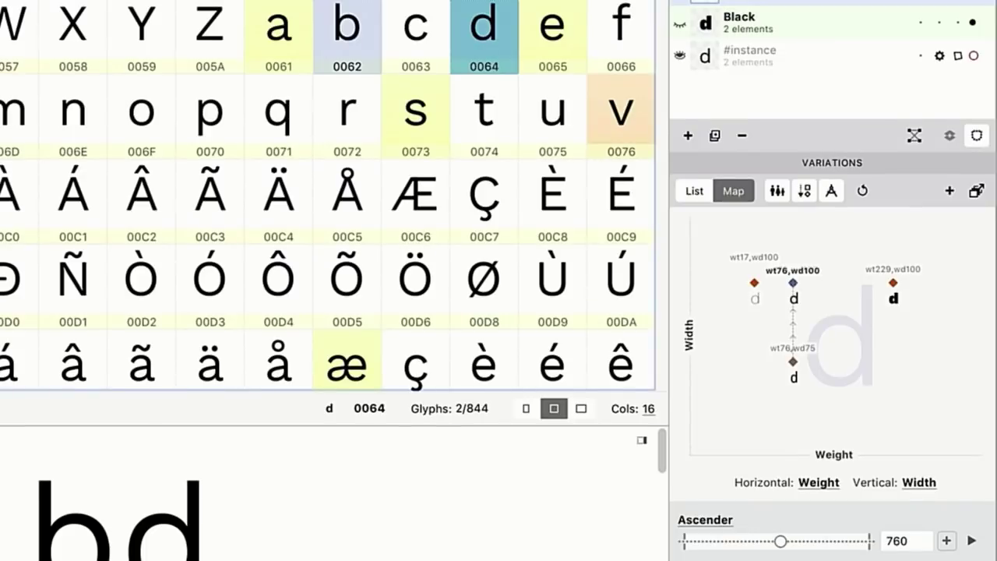
Step: Set up a new layer for the selected glyphs, filled with Work Sans VF Regular content and named with the copied location
{"action": "left_click", "coordinate": [689, 141]}
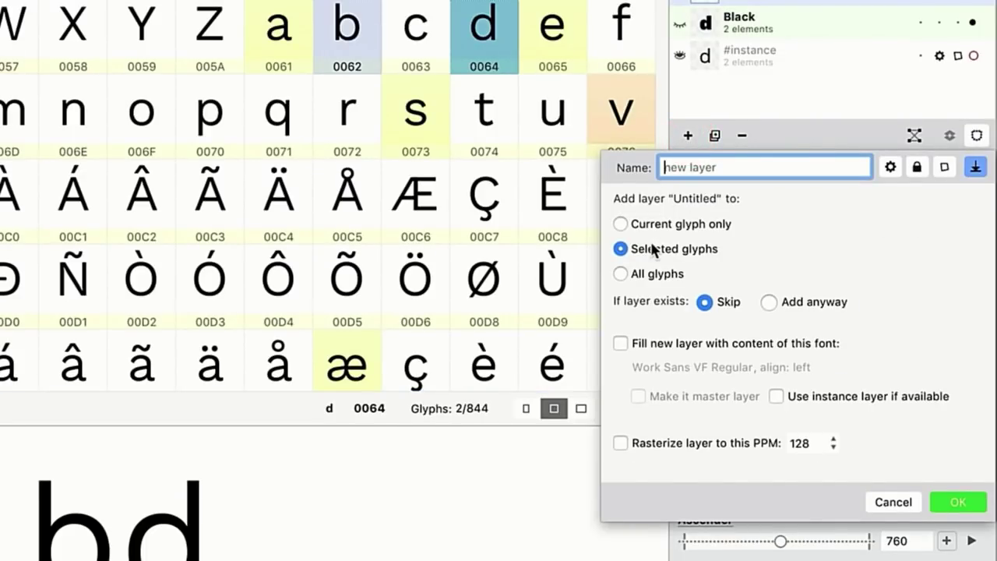
{"action": "left_click", "coordinate": [656, 345]}
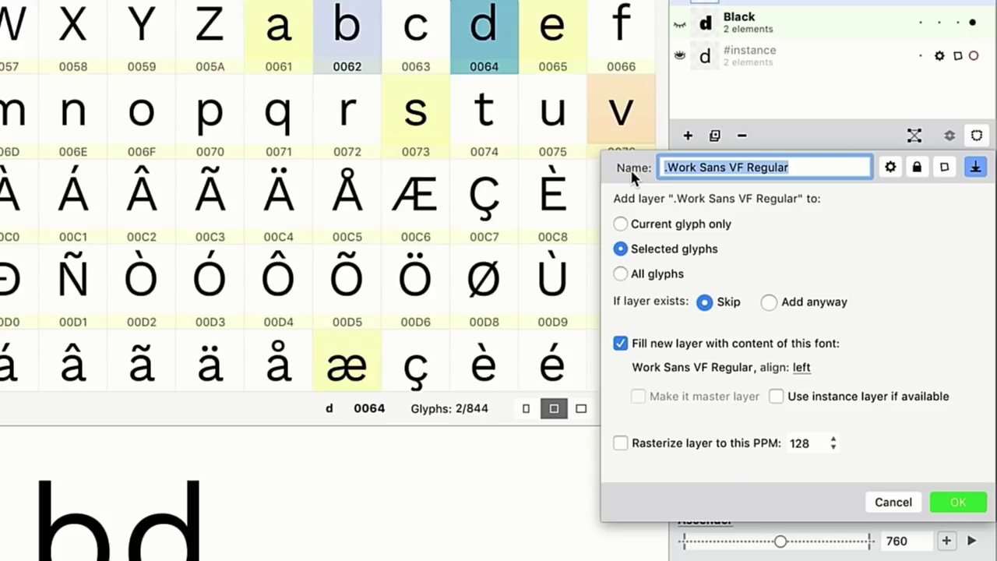
{"action": "key", "text": "super+v"}
Step: Complete the layer name as :as=840,de=-240,wd=100,wt=76, raising the ascender value and adding the leading colon
{"action": "key", "text": "Left"}
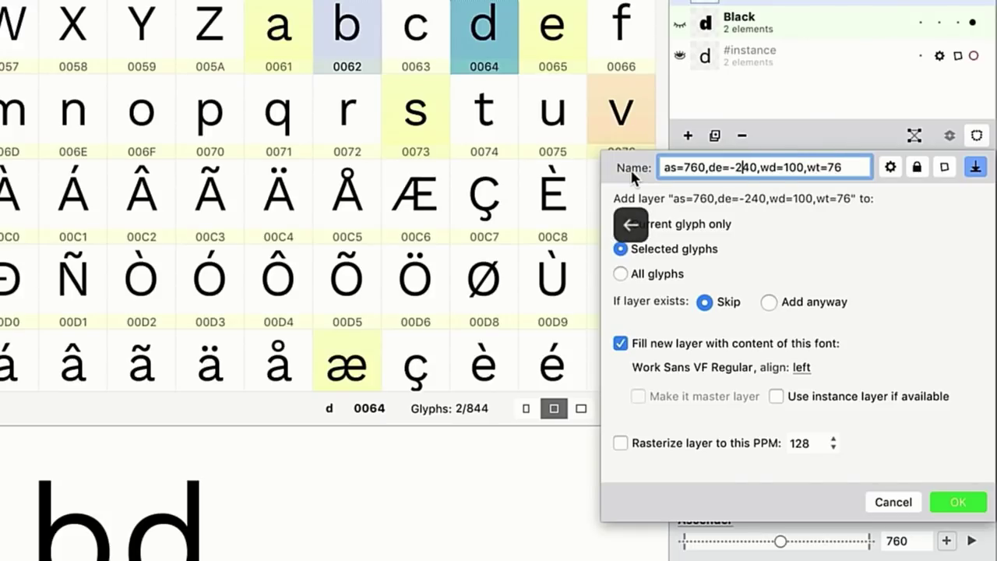
{"action": "key", "text": "Left"}
{"action": "key", "text": "shift+Left"}
{"action": "key", "text": "shift+Left"}
{"action": "key", "text": "shift+Left"}
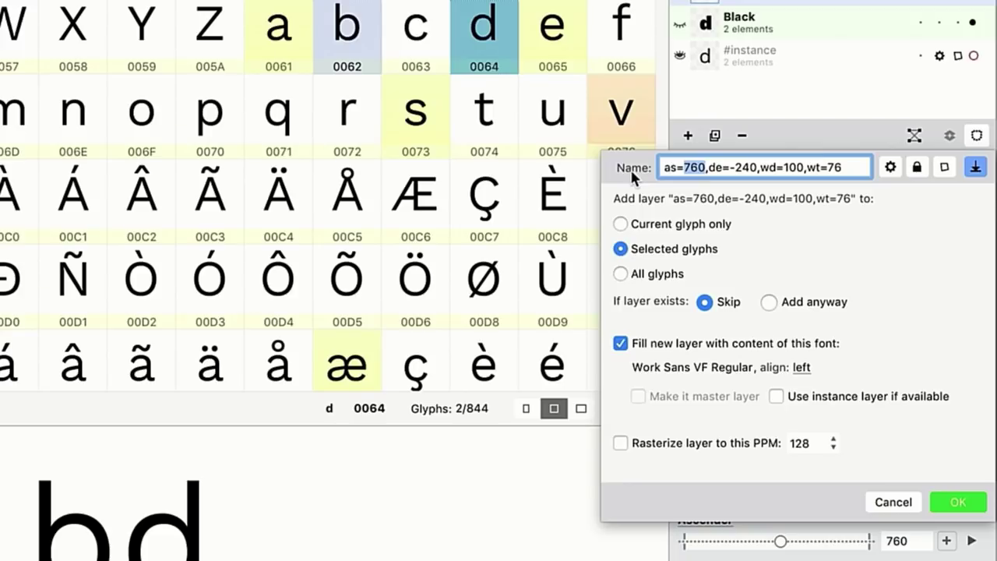
{"action": "type", "text": "83"}
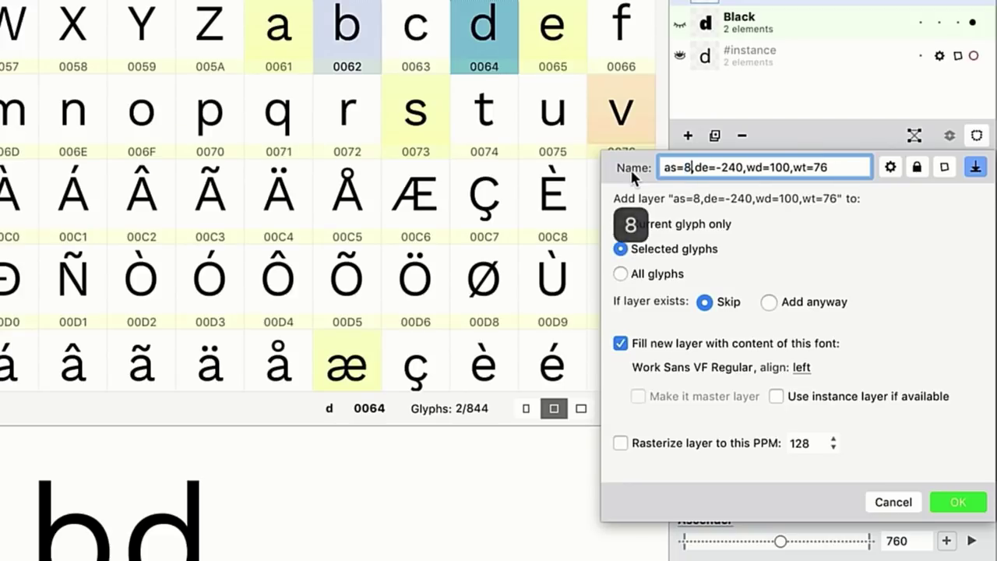
{"action": "type", "text": "0"}
{"action": "key", "text": "BackSpace"}
{"action": "key", "text": "BackSpace"}
{"action": "type", "text": "4"}
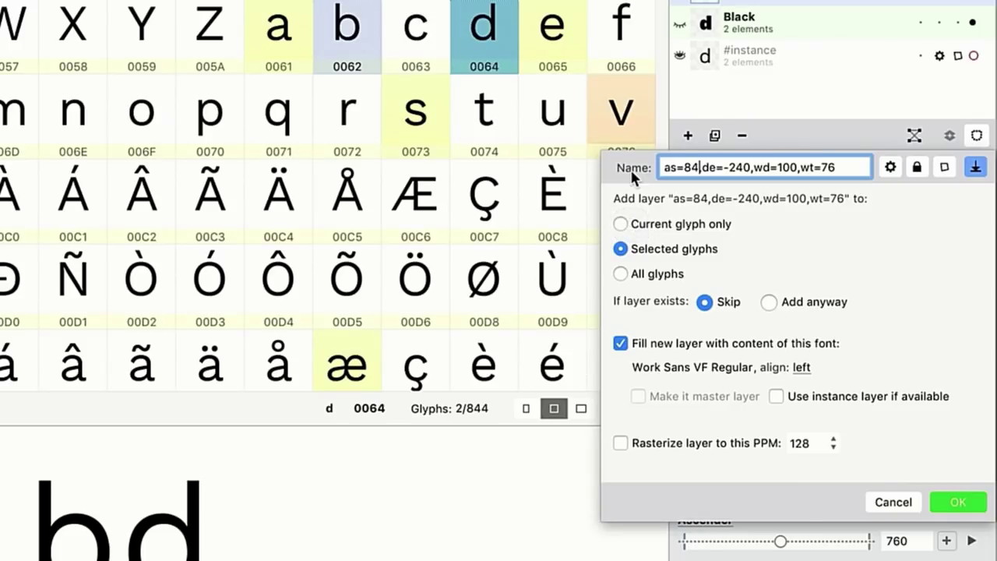
{"action": "type", "text": "0"}
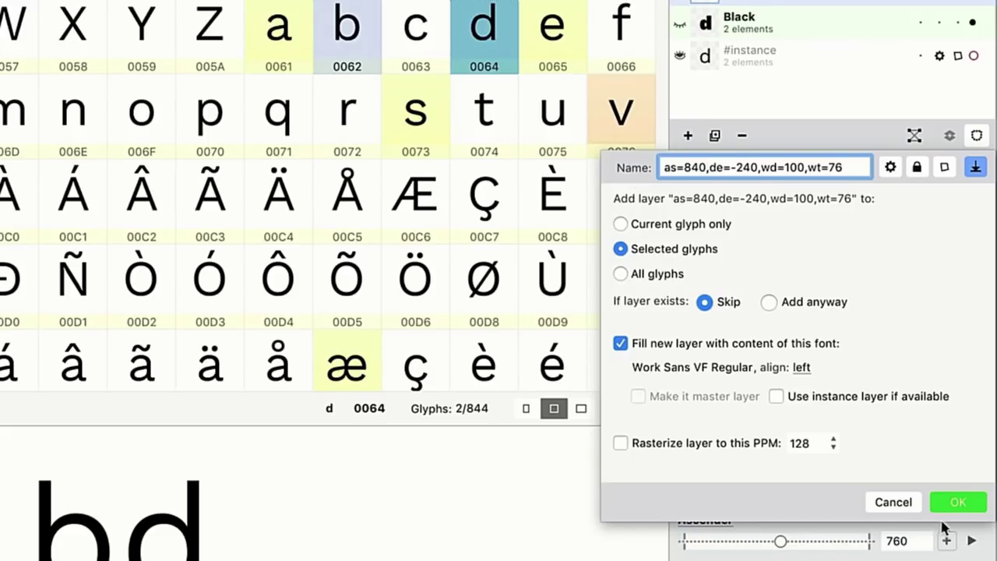
{"action": "left_click_drag", "start_coordinate": [693, 166], "coordinate": [627, 167]}
{"action": "key", "text": "Left"}
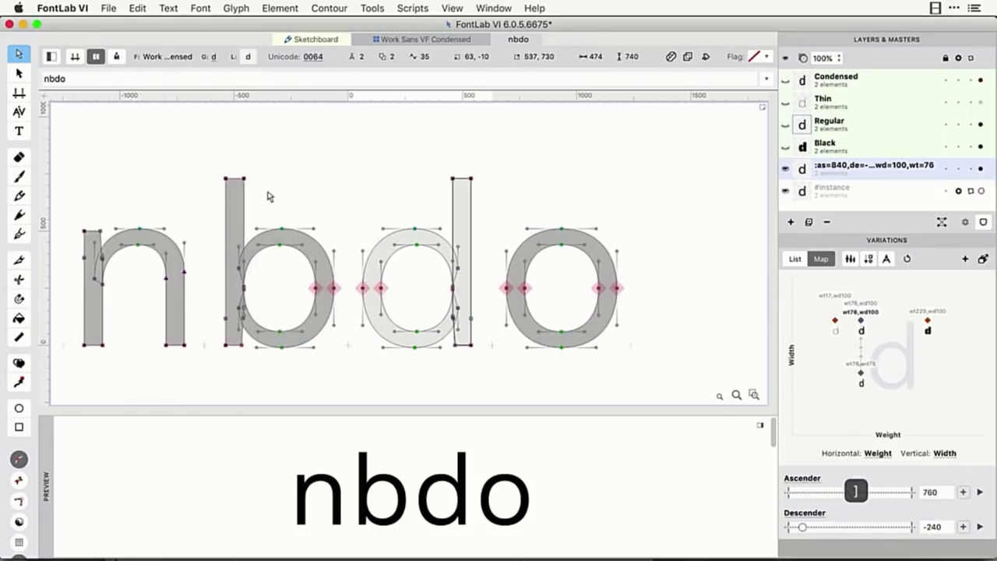
Step: In the b of nbdo, place guideline t along the top of the stem and guideline b along the baseline
{"action": "left_click", "coordinate": [267, 196]}
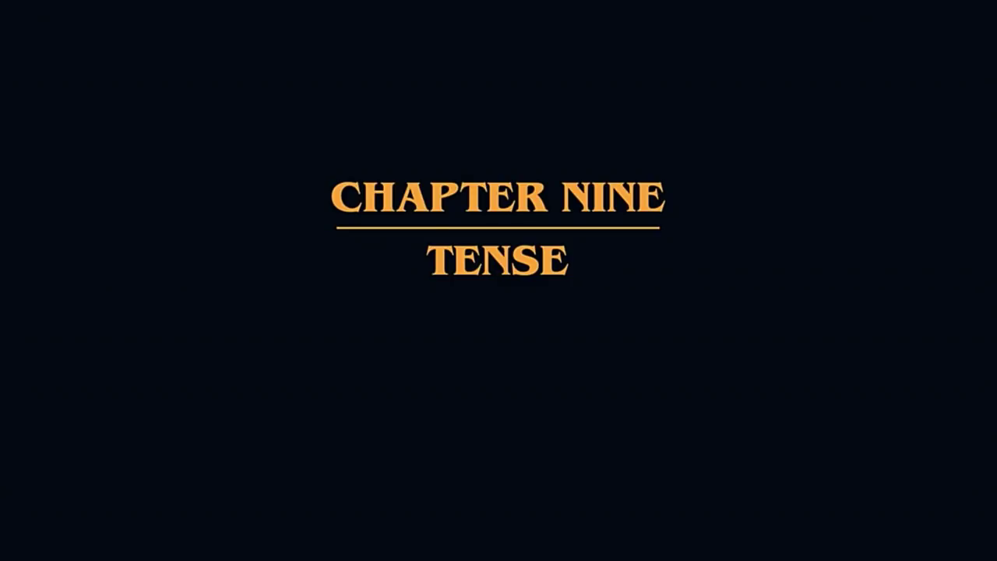
{"action": "left_click", "coordinate": [177, 317]}
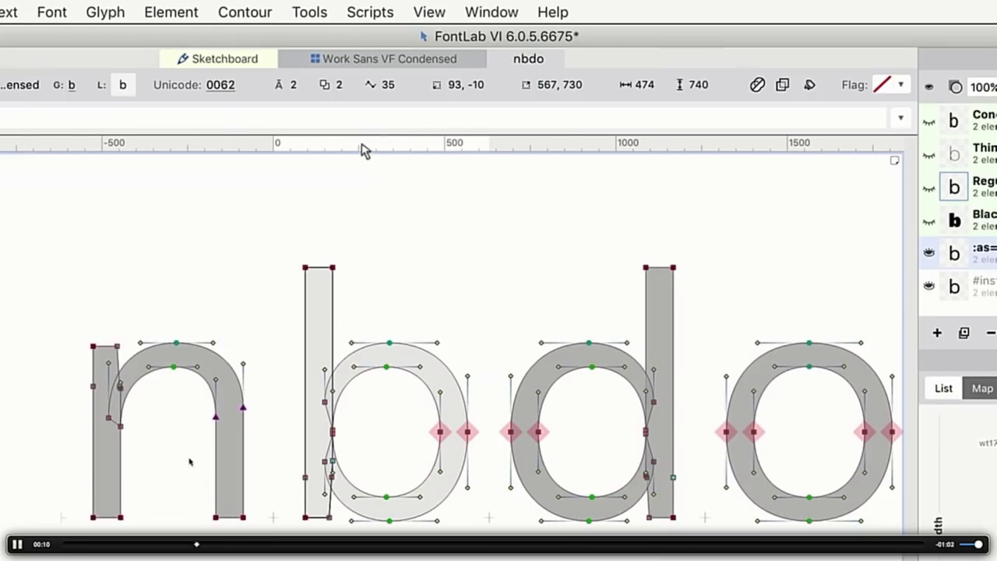
{"action": "left_click_drag", "start_coordinate": [363, 149], "coordinate": [344, 228]}
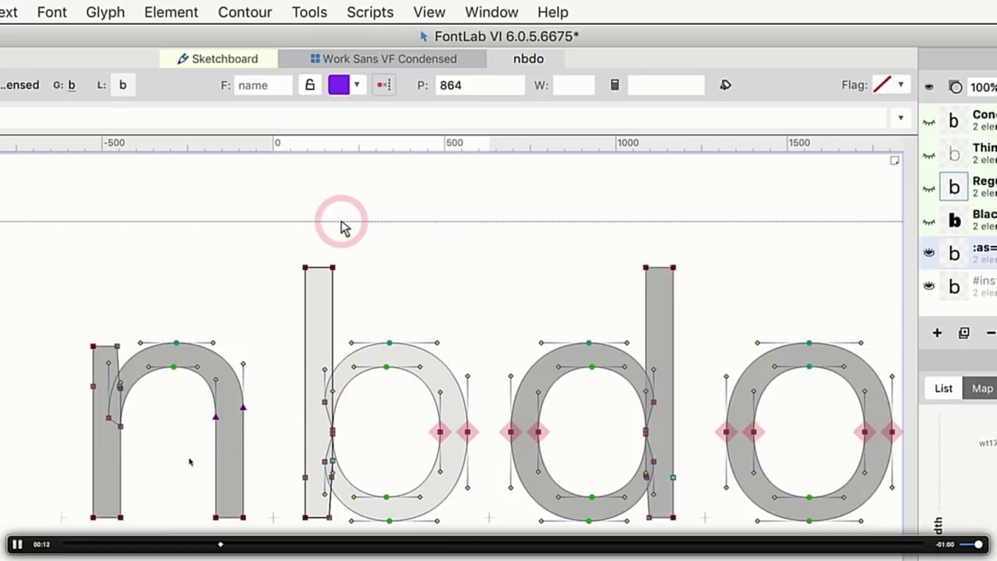
{"action": "left_click_drag", "start_coordinate": [343, 228], "coordinate": [333, 269]}
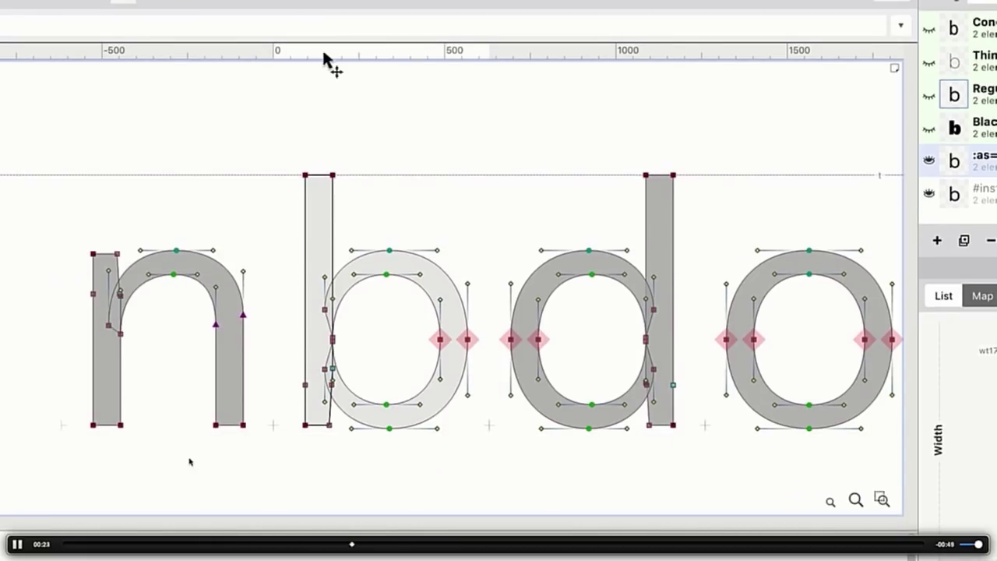
{"action": "left_click_drag", "start_coordinate": [325, 60], "coordinate": [305, 425]}
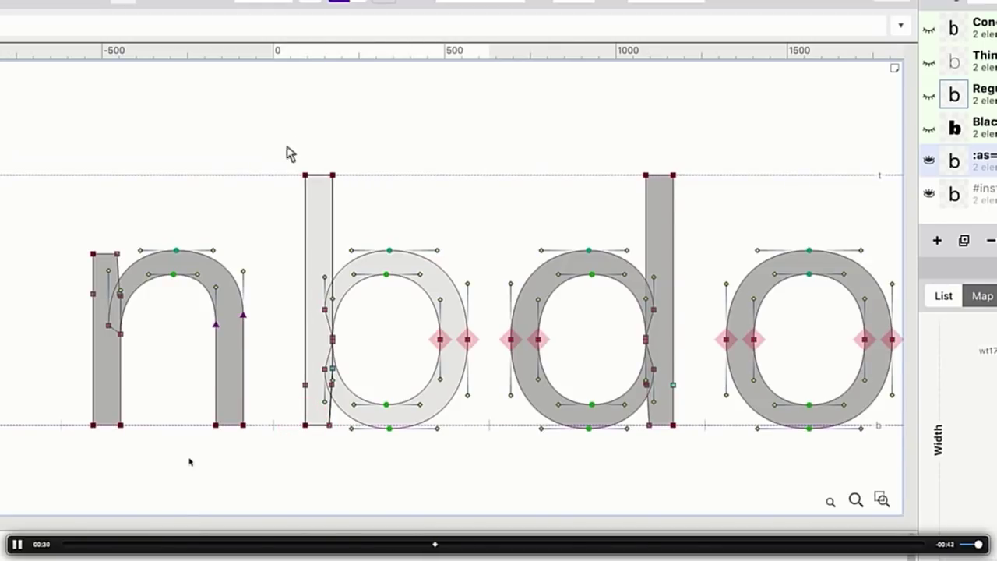
Step: Attach the top nodes of the b's stem to guideline t and its bottom nodes to guideline b
{"action": "left_click_drag", "start_coordinate": [287, 148], "coordinate": [343, 200]}
{"action": "key", "text": "u"}
{"action": "left_click", "coordinate": [333, 175]}
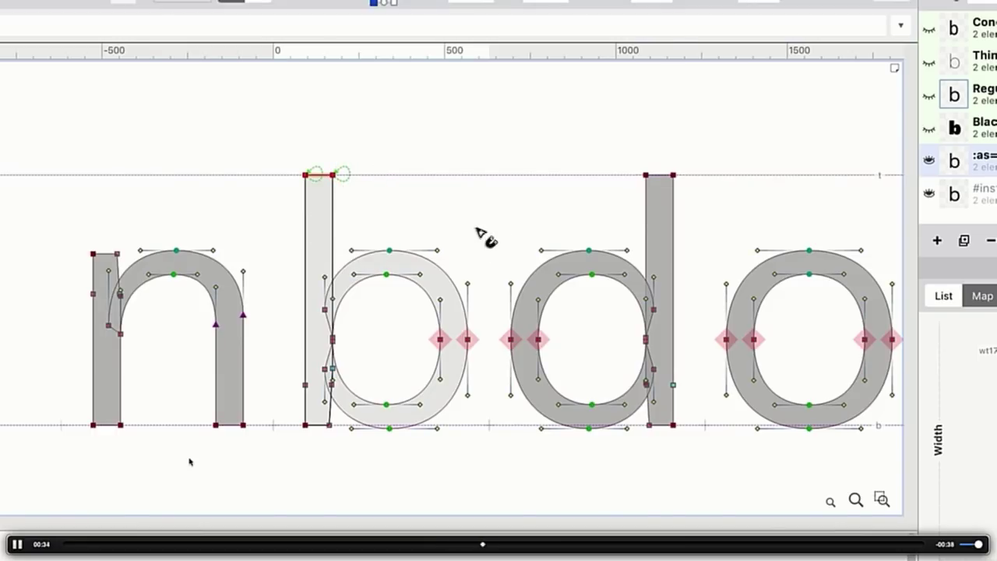
{"action": "key", "text": "a"}
{"action": "left_click_drag", "start_coordinate": [298, 415], "coordinate": [335, 440]}
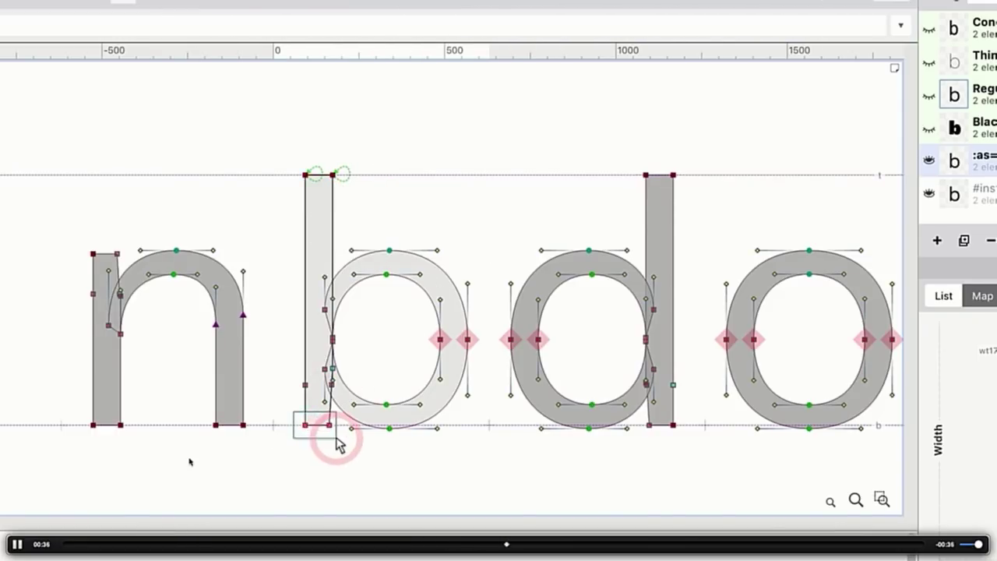
{"action": "key", "text": "u"}
{"action": "left_click", "coordinate": [304, 429]}
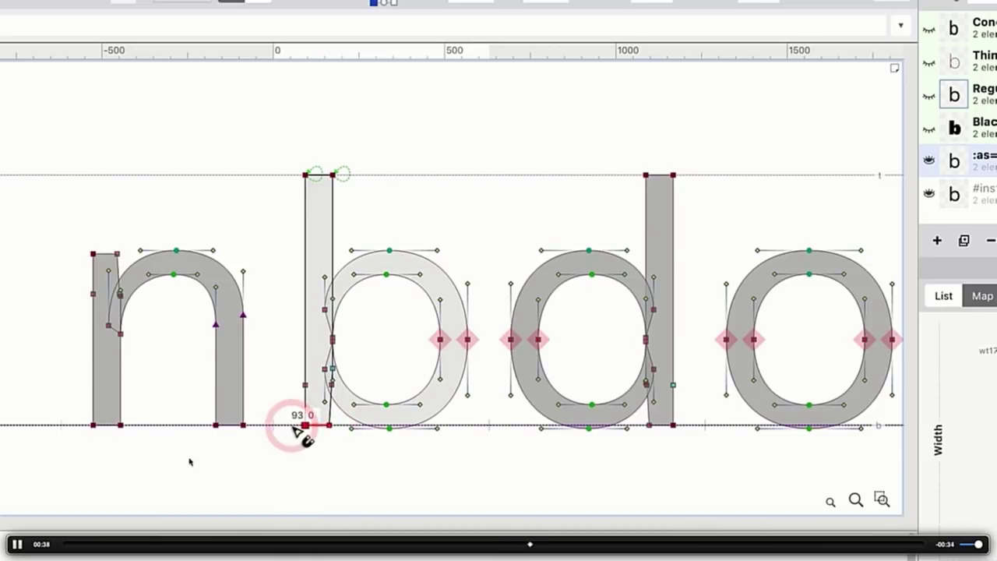
Step: In the d of nbdo, attach the stem's top nodes to guideline t and its bottom nodes to guideline b
{"action": "key", "text": "bracketright"}
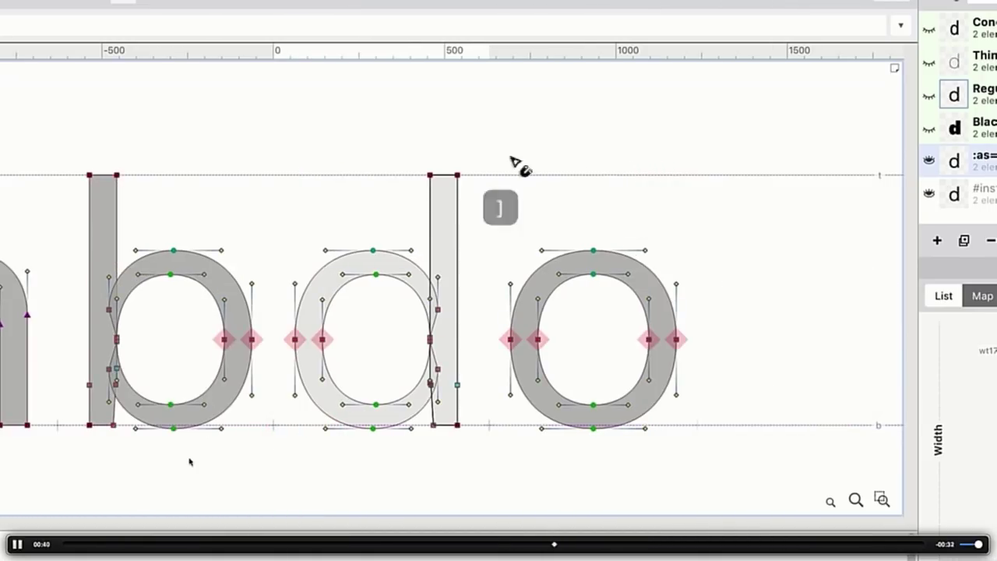
{"action": "key", "text": "a"}
{"action": "left_click_drag", "start_coordinate": [412, 155], "coordinate": [486, 201]}
{"action": "key", "text": "u"}
{"action": "left_click", "coordinate": [476, 179]}
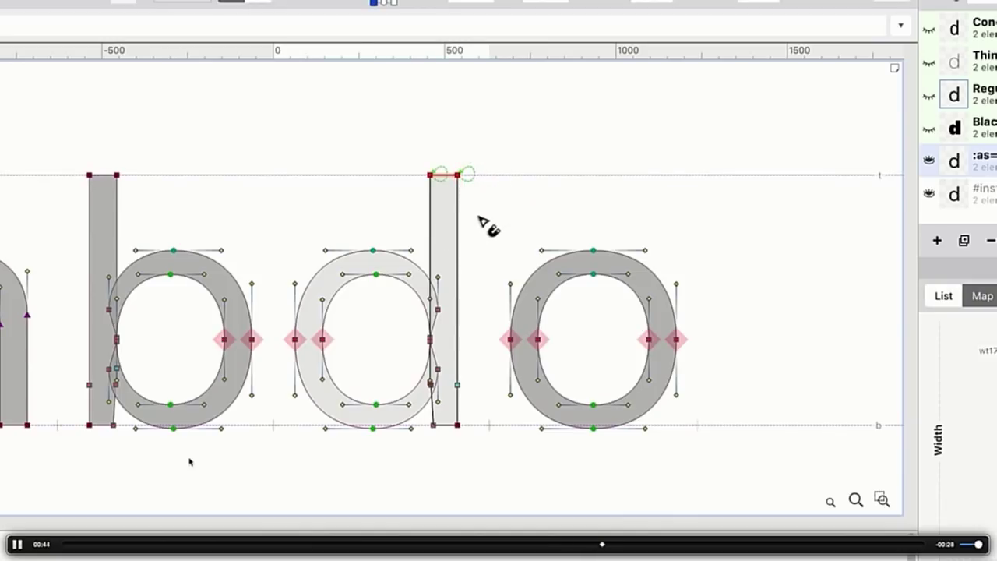
{"action": "key", "text": "a"}
{"action": "left_click_drag", "start_coordinate": [476, 416], "coordinate": [429, 441]}
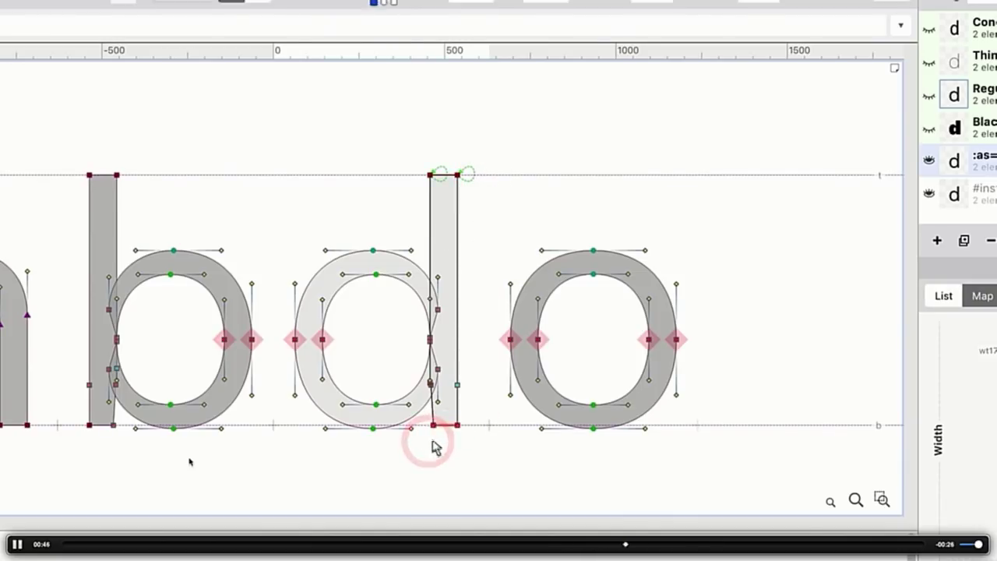
{"action": "key", "text": "u"}
{"action": "left_click", "coordinate": [471, 429]}
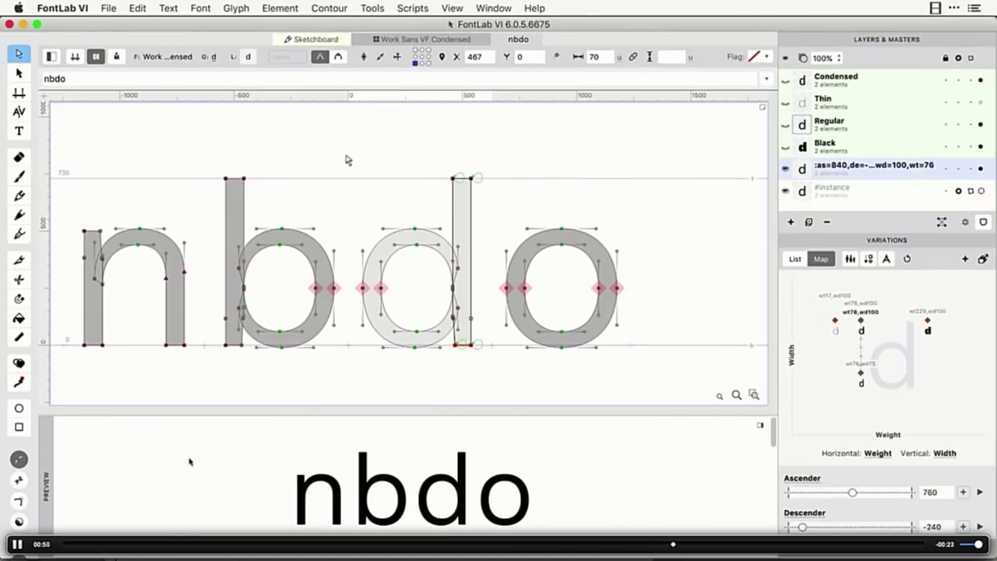
Step: Raise guideline t to position 840 and preview the taller stems with the Ascender axis at about 816
{"action": "left_click_drag", "start_coordinate": [354, 179], "coordinate": [354, 154]}
{"action": "double_click", "coordinate": [487, 57]}
{"action": "left_click", "coordinate": [372, 57]}
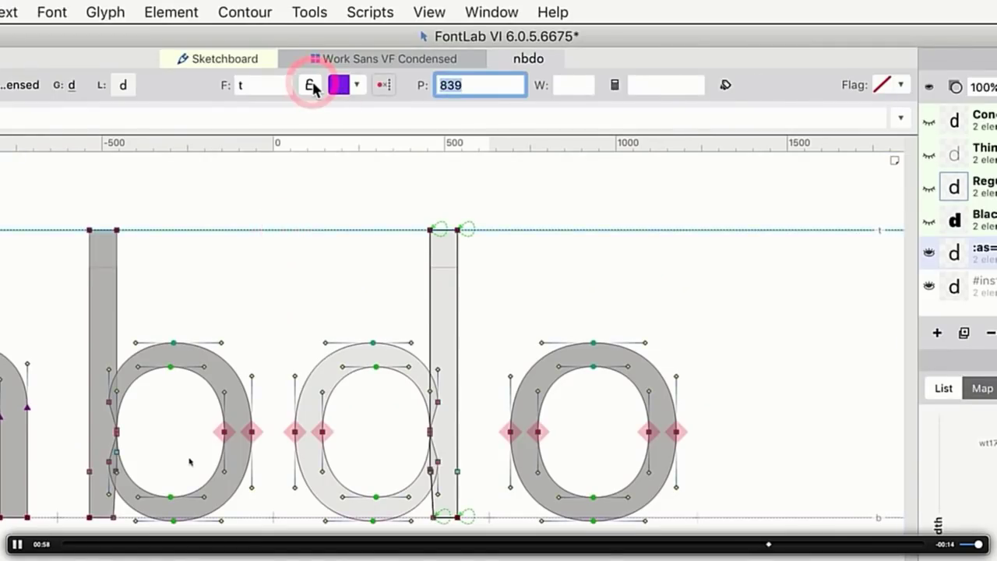
{"action": "type", "text": "840"}
{"action": "key", "text": "Return"}
{"action": "left_click", "coordinate": [318, 260]}
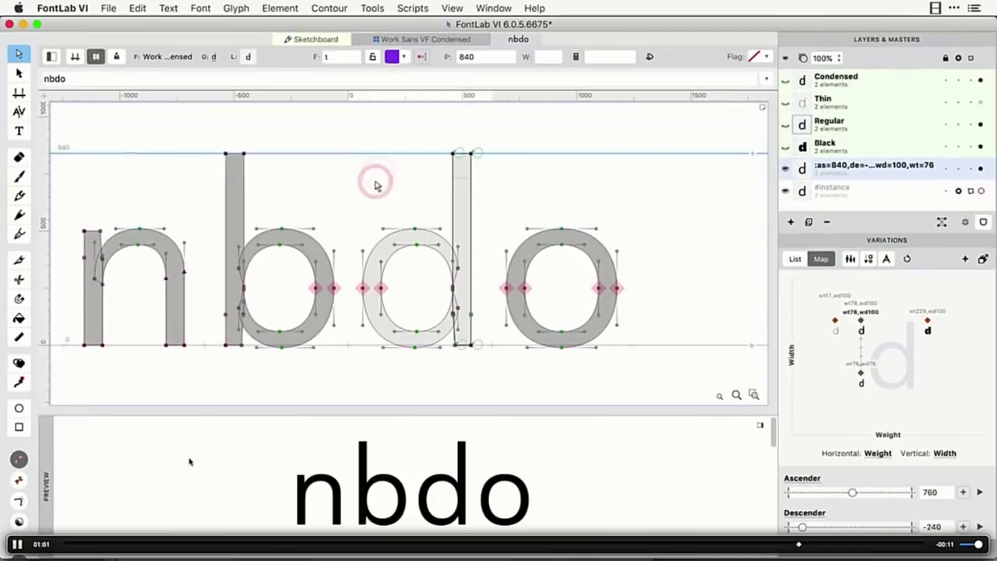
{"action": "left_click", "coordinate": [375, 186]}
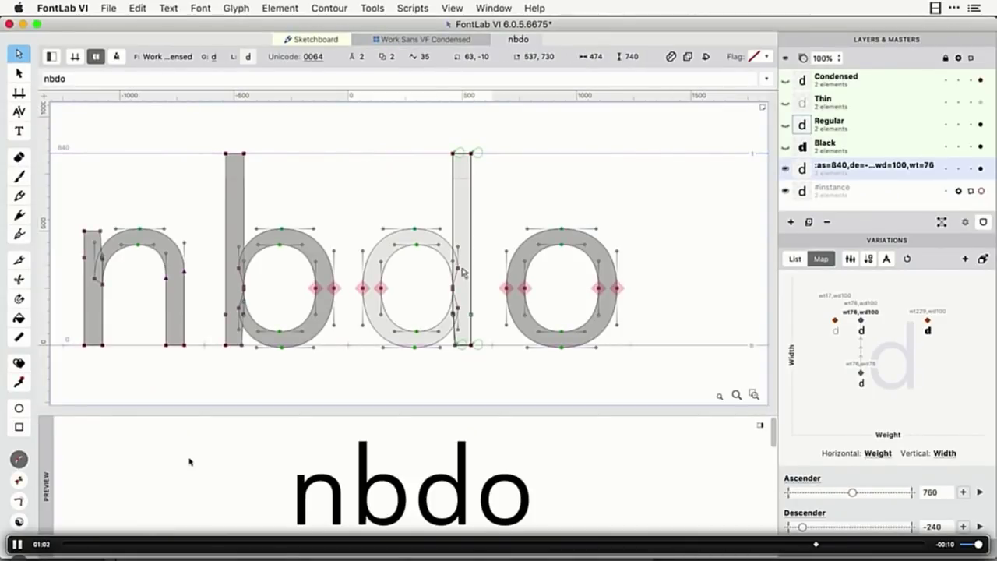
{"action": "mouse_move", "coordinate": [852, 493]}
{"action": "left_mouse_down"}
{"action": "mouse_move", "coordinate": [886, 499]}
{"action": "mouse_move", "coordinate": [846, 498]}
{"action": "mouse_move", "coordinate": [862, 500]}
{"action": "left_mouse_up"}
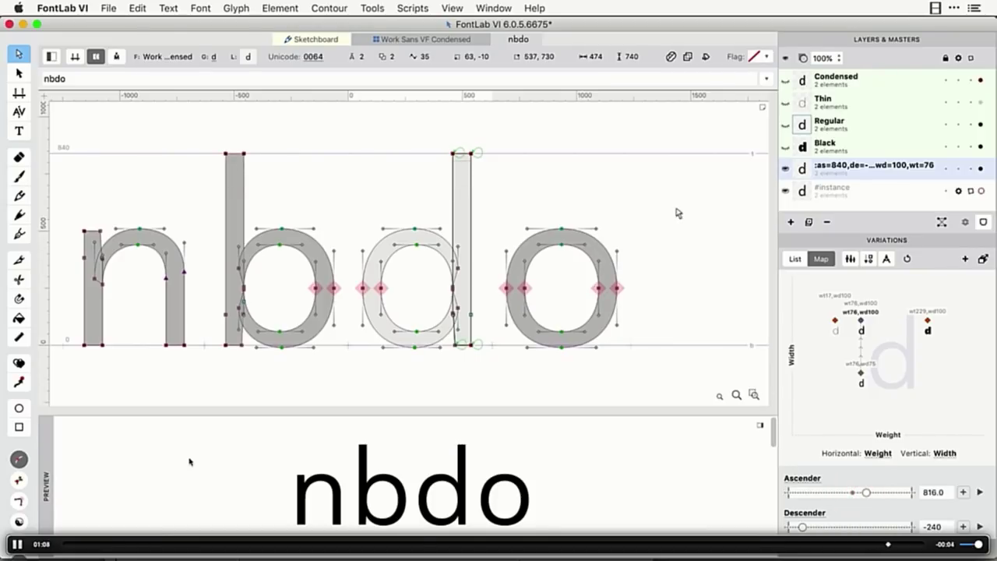
Step: In the axes settings of Work Sans VF Condensed, name the new axis tension, with short code te and tag TENS
{"action": "left_click", "coordinate": [430, 41]}
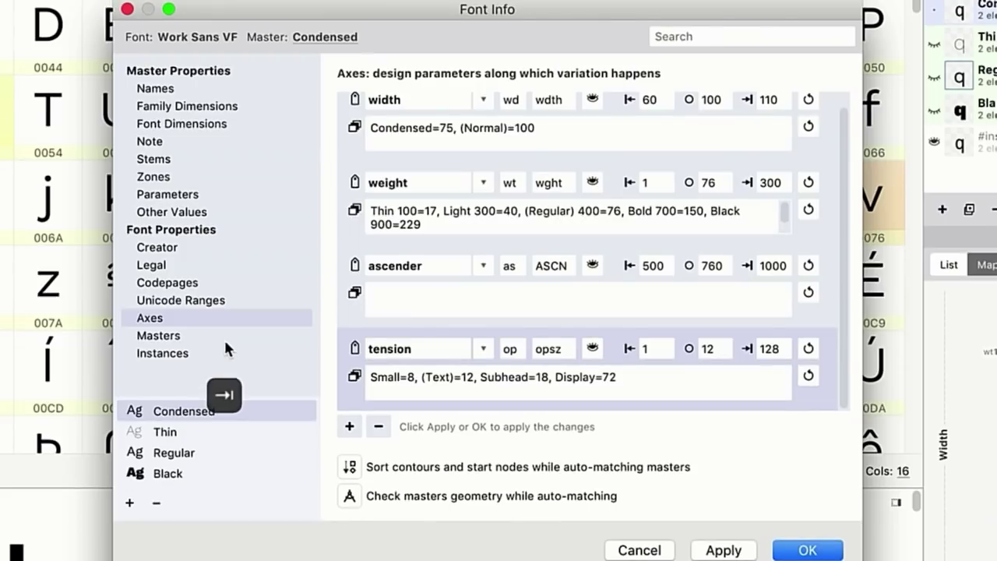
{"action": "type", "text": "tension"}
{"action": "key", "text": "Tab"}
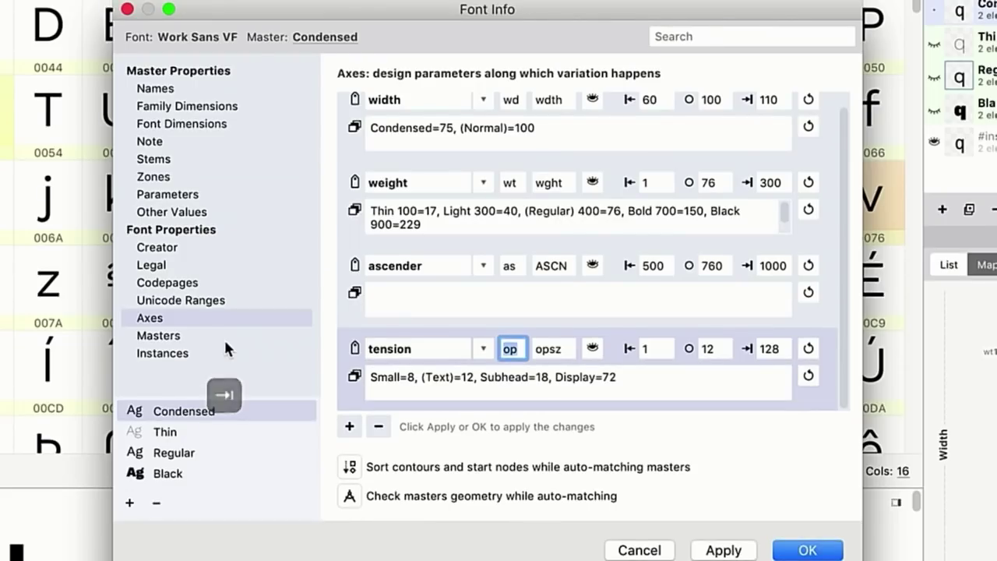
{"action": "type", "text": "TE"}
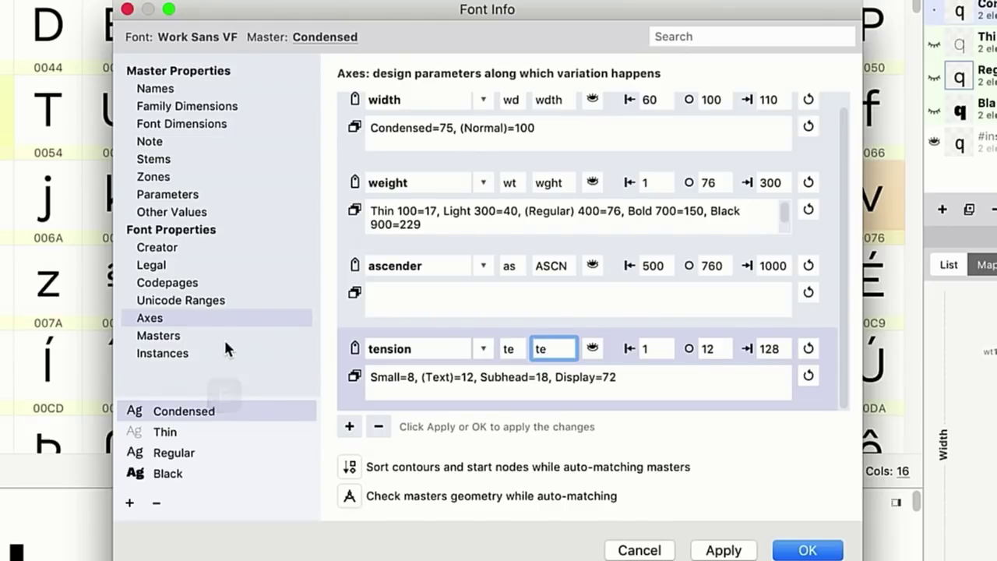
{"action": "type", "text": "NS"}
{"action": "key", "text": "Tab"}
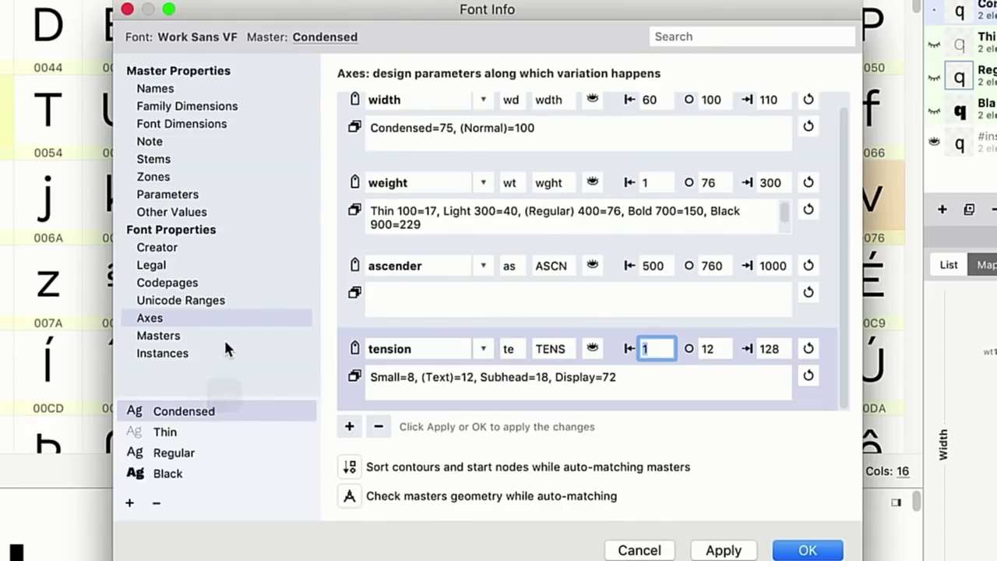
Step: Set the tension axis to minimum 80, default 100 and maximum 120, clear its predefined instances, and apply the axis settings
{"action": "type", "text": "80"}
{"action": "key", "text": "Tab"}
{"action": "type", "text": "100"}
{"action": "key", "text": "Tab"}
{"action": "type", "text": "120"}
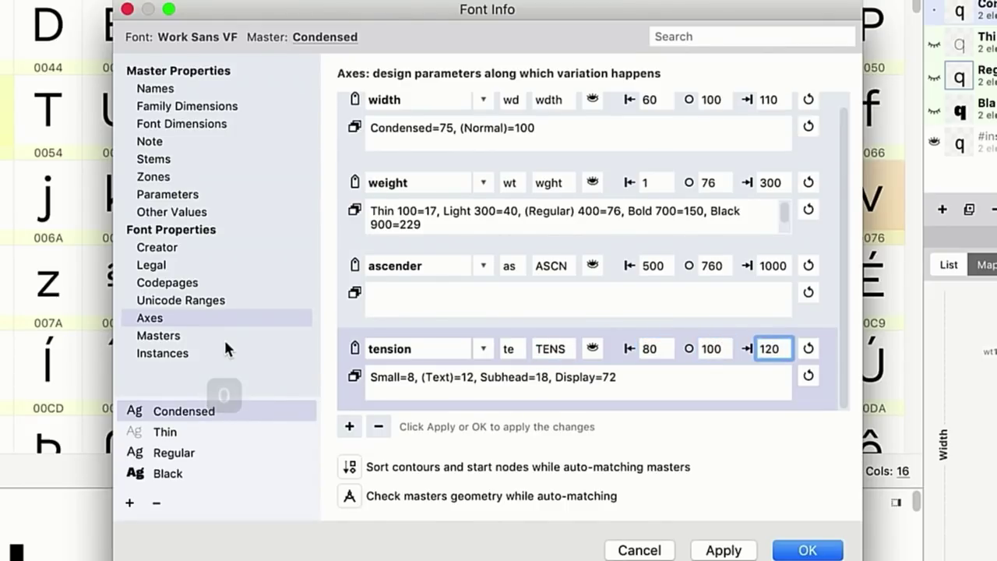
{"action": "left_click", "coordinate": [808, 375]}
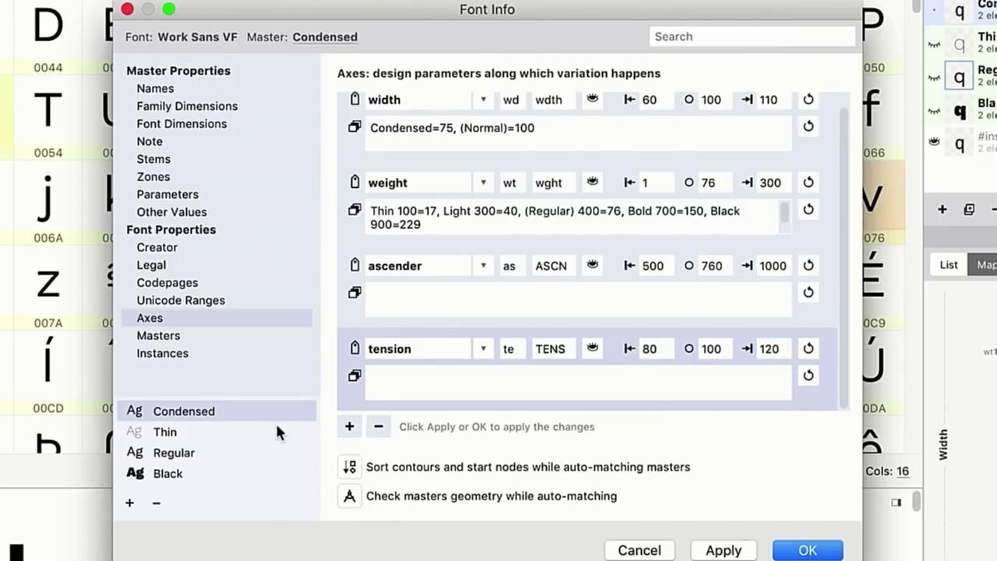
{"action": "left_click", "coordinate": [738, 552]}
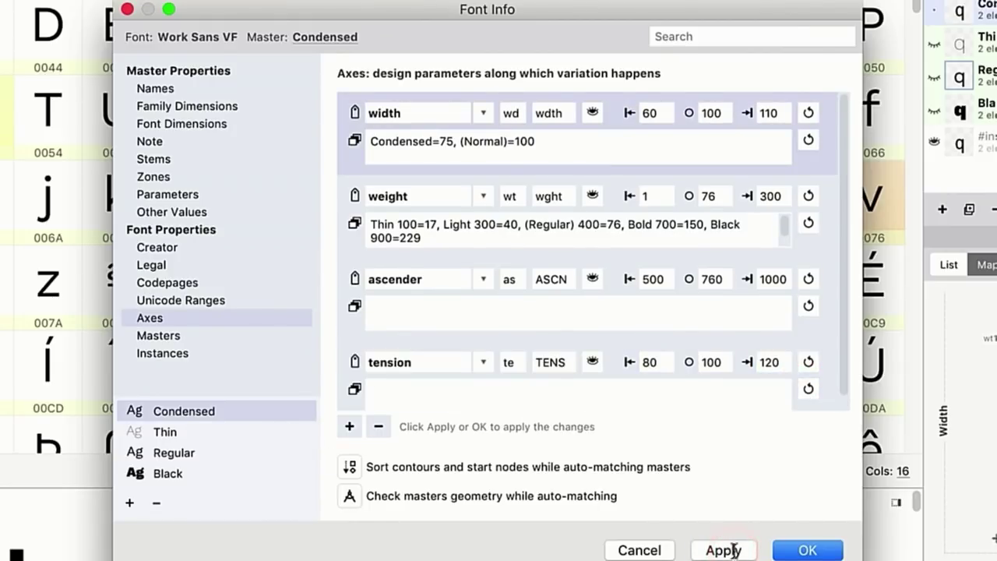
Step: Copy the Condensed master's location string from the font masters list and accept the font info changes
{"action": "scroll", "coordinate": [544, 384], "scroll_direction": "down", "scroll_amount": 1}
{"action": "left_click", "coordinate": [217, 336]}
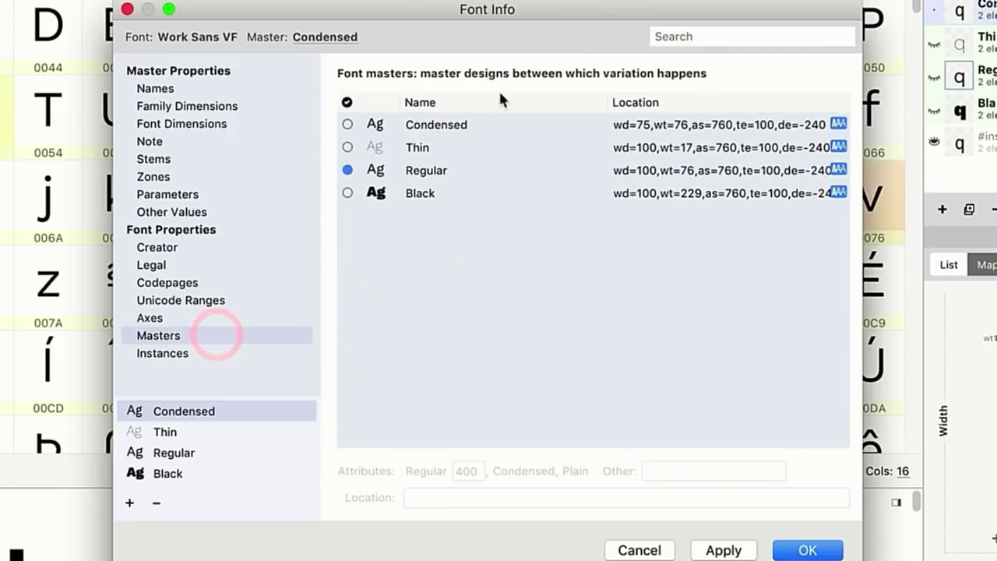
{"action": "left_click", "coordinate": [479, 127]}
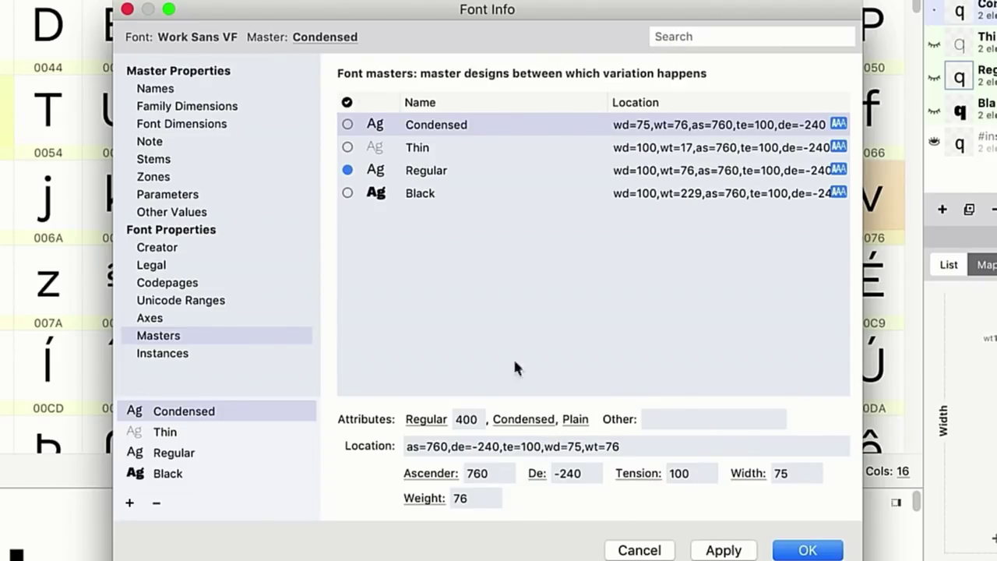
{"action": "triple_click", "coordinate": [637, 443]}
{"action": "key", "text": "super+c"}
{"action": "left_click", "coordinate": [782, 551]}
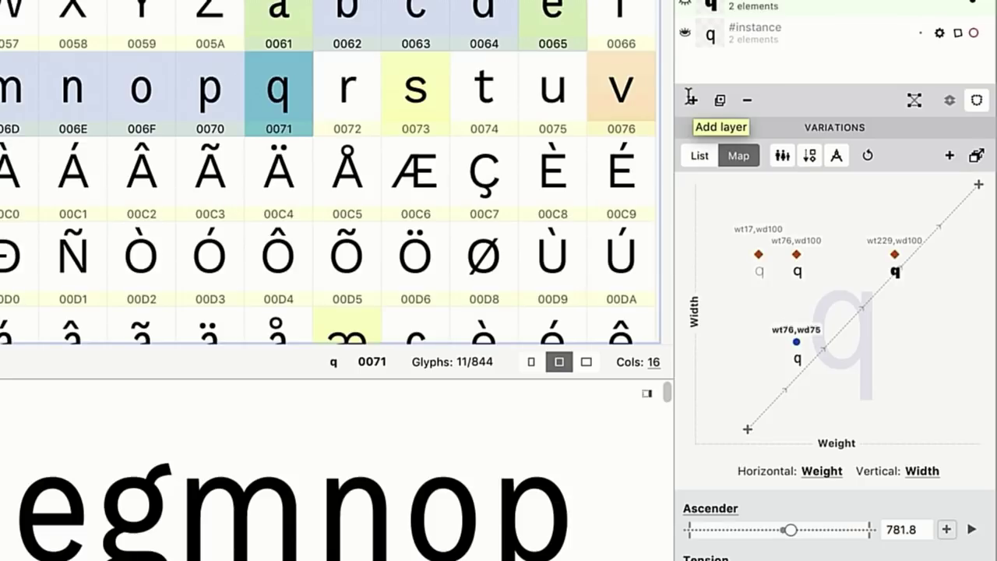
Step: Add a layer named :as=760,de=-240,te=120,wd=75,wt=76 to the selected glyphs, filled with Work Sans VF Condensed content
{"action": "left_click", "coordinate": [691, 99]}
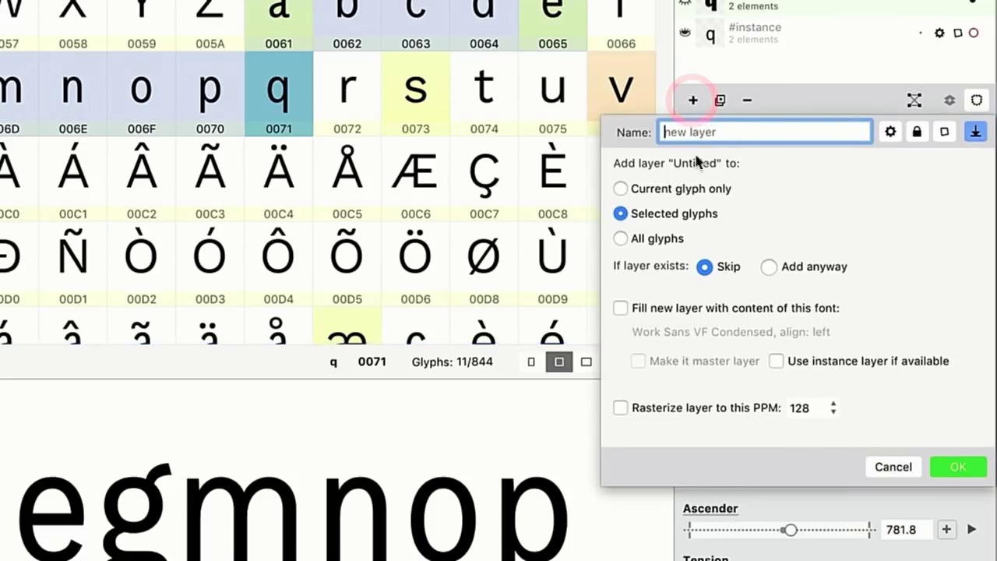
{"action": "left_click", "coordinate": [707, 308]}
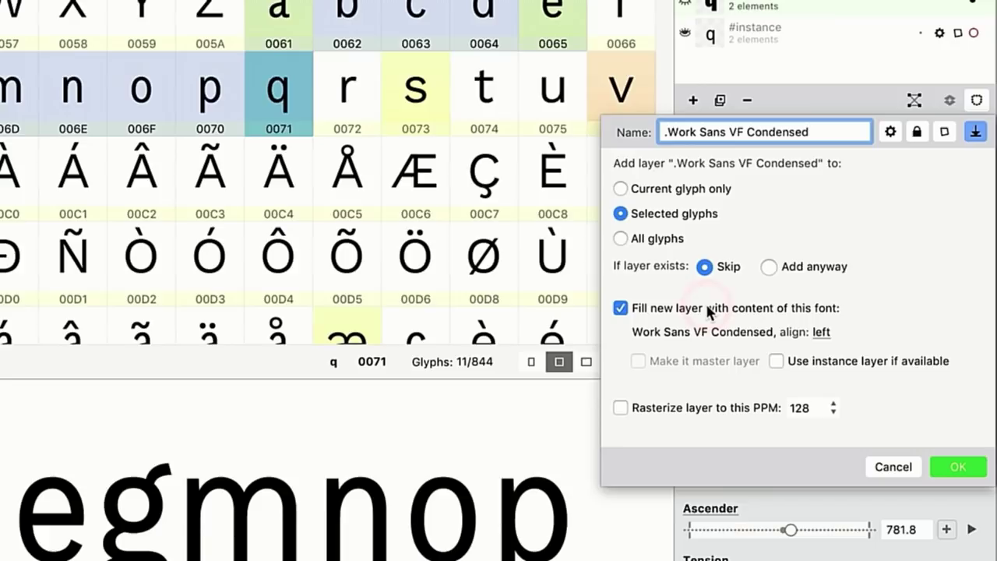
{"action": "left_click_drag", "start_coordinate": [814, 132], "coordinate": [486, 139]}
{"action": "key", "text": "BackSpace"}
{"action": "key", "text": "super+v"}
{"action": "key", "text": "alt+Left"}
{"action": "key", "text": "alt+Left"}
{"action": "key", "text": "shift+alt+Left"}
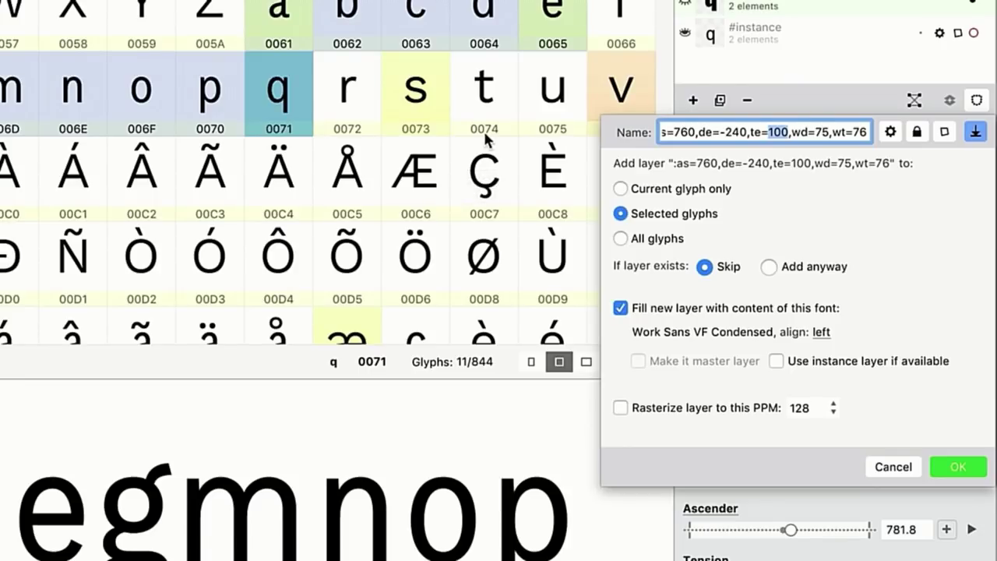
{"action": "type", "text": "120"}
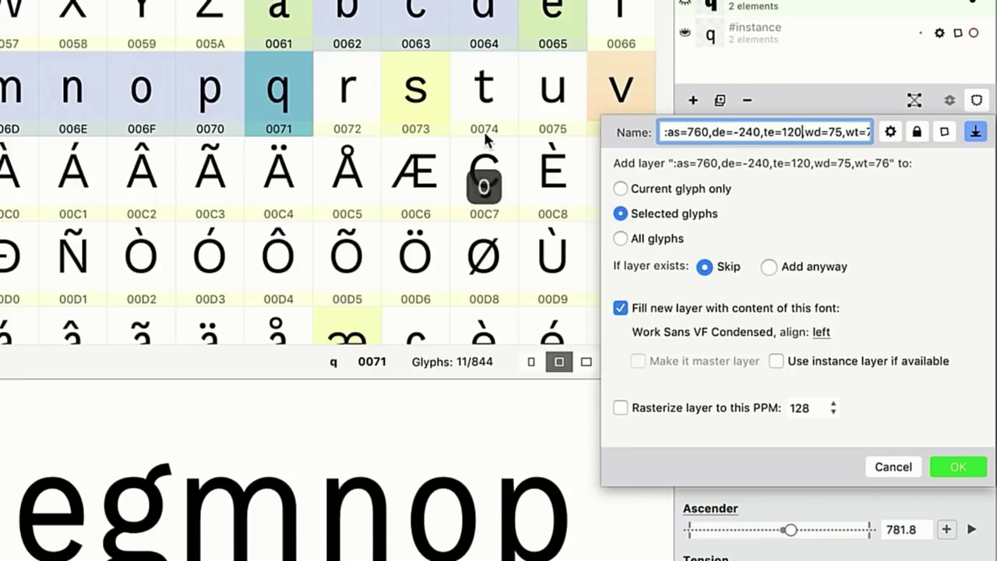
{"action": "left_click", "coordinate": [955, 468]}
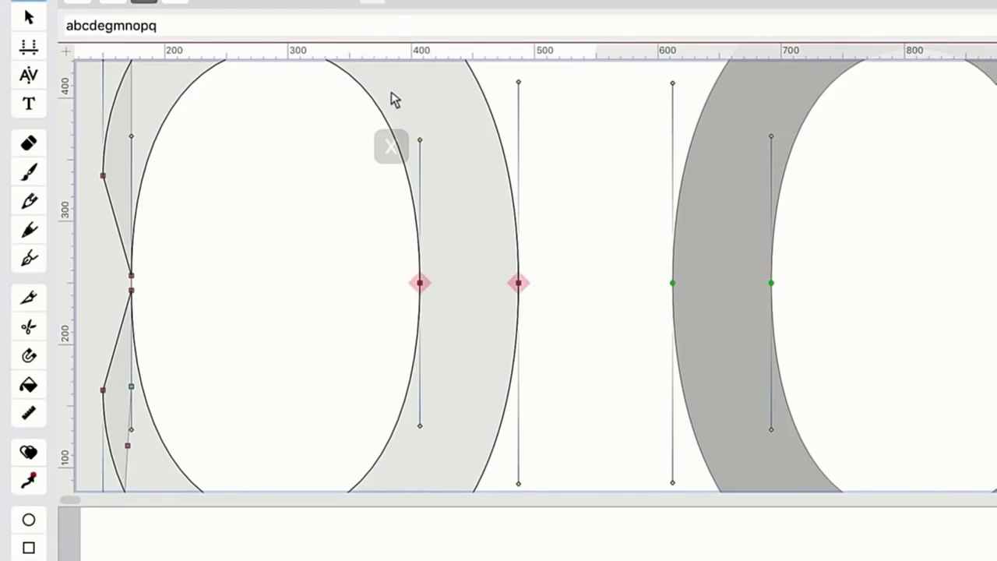
Step: Place horizontal guidelines at 303, 270, 229 and 199 across the bowl of the b
{"action": "left_click_drag", "start_coordinate": [437, 56], "coordinate": [459, 314]}
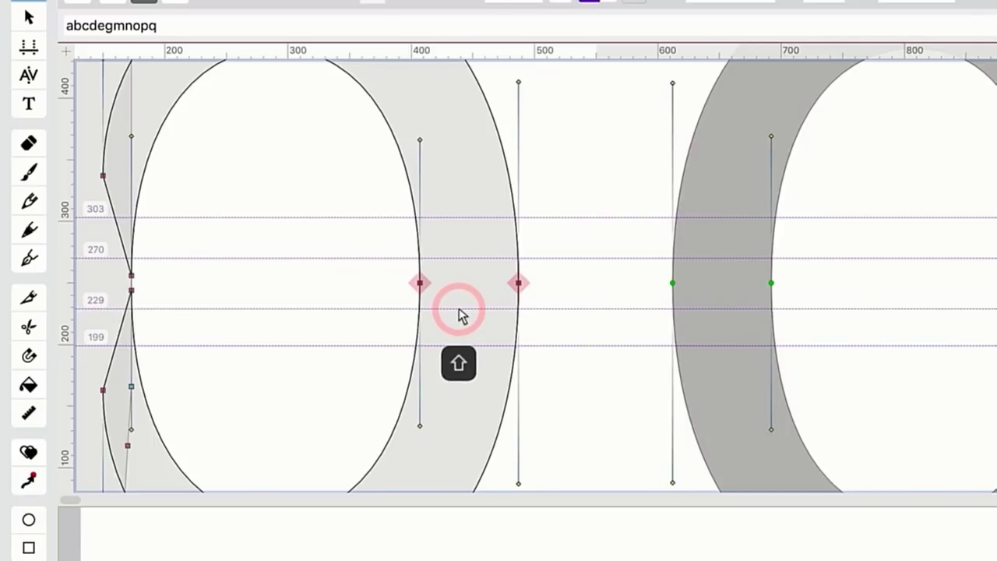
{"action": "left_click_drag", "start_coordinate": [420, 282], "coordinate": [519, 240]}
{"action": "left_click", "coordinate": [519, 283], "text": "shift"}
{"action": "key", "text": "super+z"}
{"action": "left_click", "coordinate": [483, 280]}
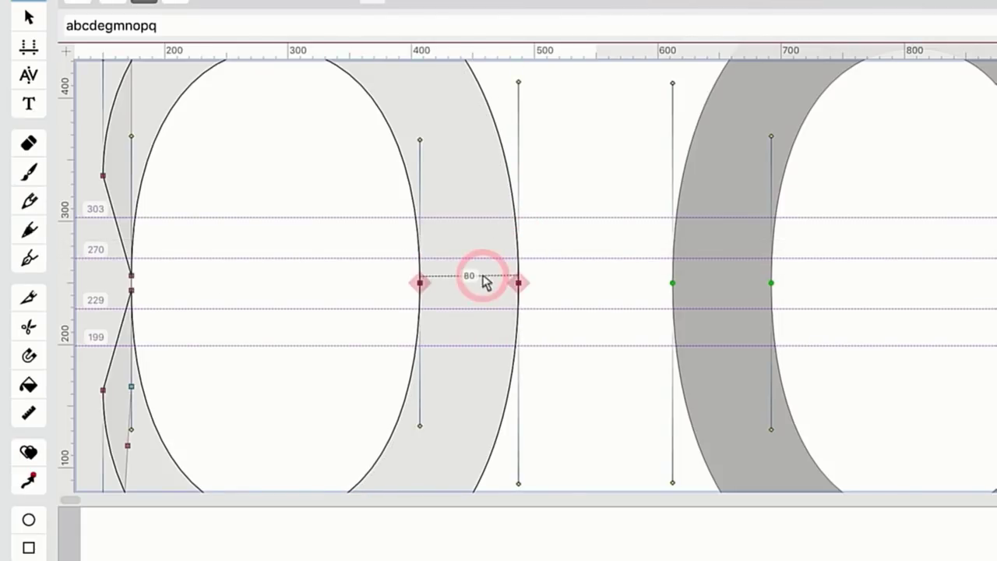
{"action": "left_click", "coordinate": [420, 283]}
{"action": "mouse_move", "coordinate": [419, 283]}
{"action": "left_mouse_down"}
{"action": "mouse_move", "coordinate": [423, 257]}
{"action": "mouse_move", "coordinate": [422, 289]}
{"action": "mouse_move", "coordinate": [431, 295]}
{"action": "left_mouse_up"}
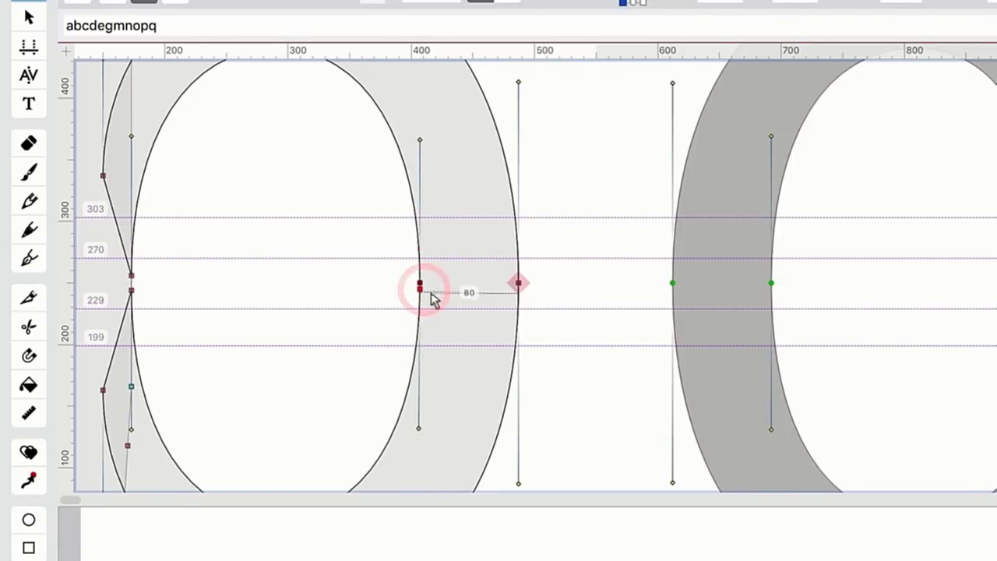
{"action": "key", "text": "super+z"}
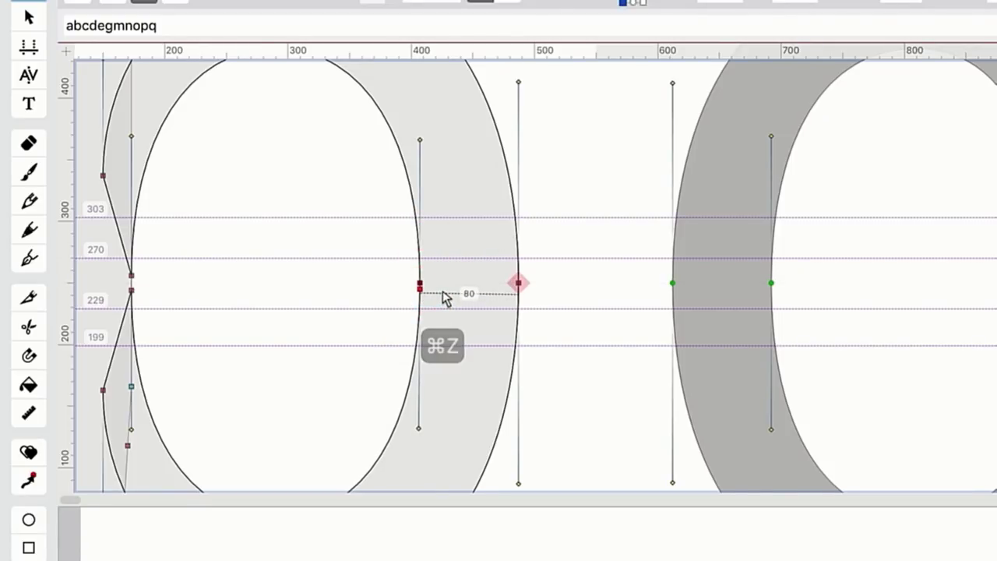
{"action": "left_click_drag", "start_coordinate": [420, 284], "coordinate": [423, 312]}
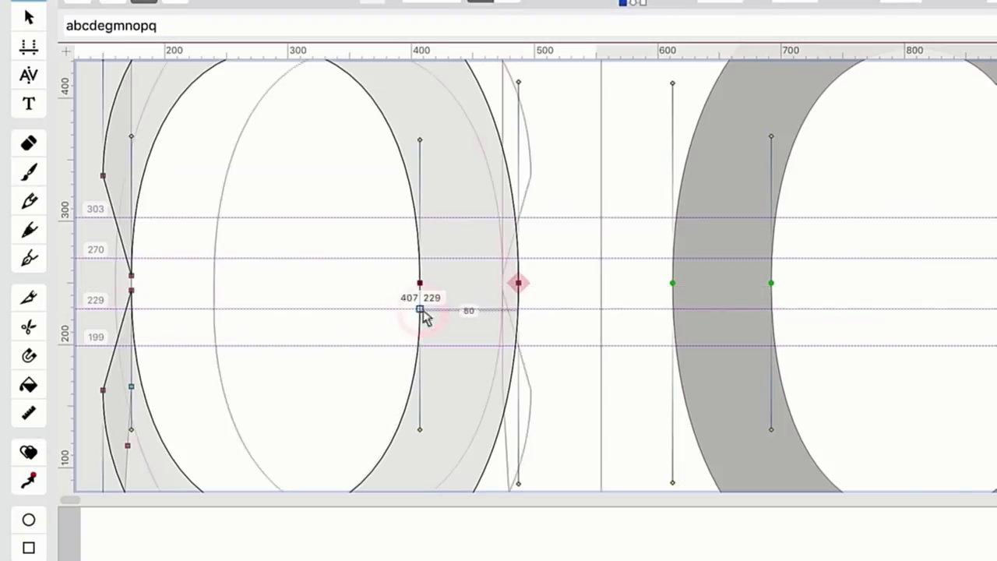
{"action": "key", "text": "super+z"}
{"action": "left_click", "coordinate": [439, 294]}
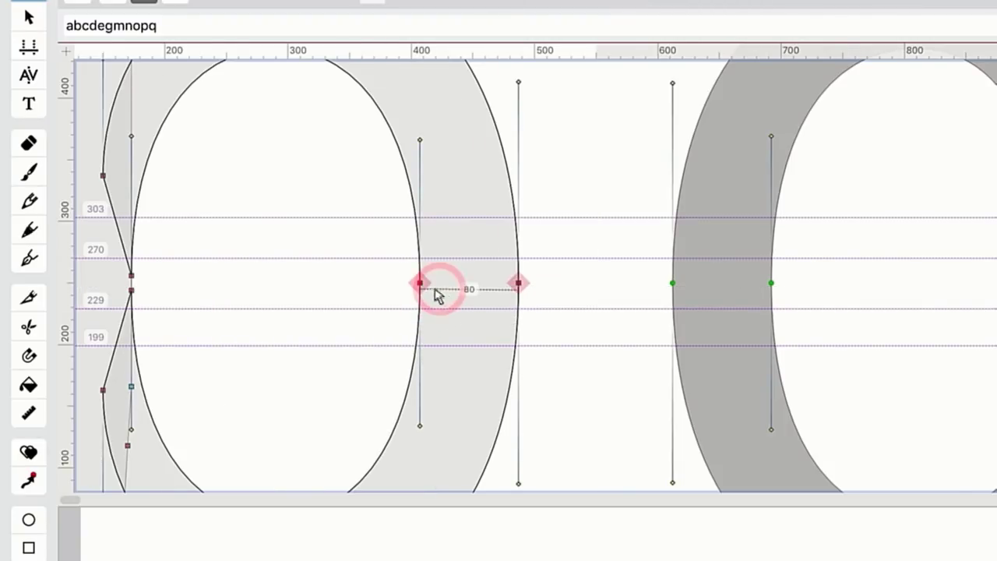
{"action": "left_click", "coordinate": [422, 285]}
{"action": "left_click", "coordinate": [519, 284], "text": "shift"}
{"action": "left_click", "coordinate": [391, 239]}
Step: Move the upper nodes of the doubled extremes on the b bowl's inner and outer curves up to the 303 guideline
{"action": "left_click", "coordinate": [420, 283]}
{"action": "left_click", "coordinate": [518, 284], "text": "shift"}
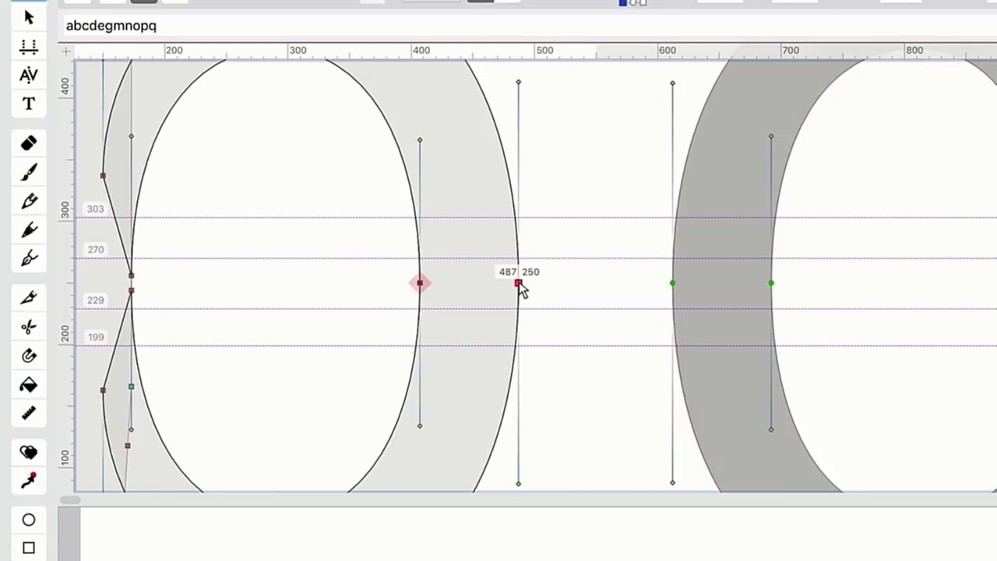
{"action": "left_click_drag", "start_coordinate": [519, 283], "coordinate": [517, 226]}
{"action": "left_click", "coordinate": [491, 244]}
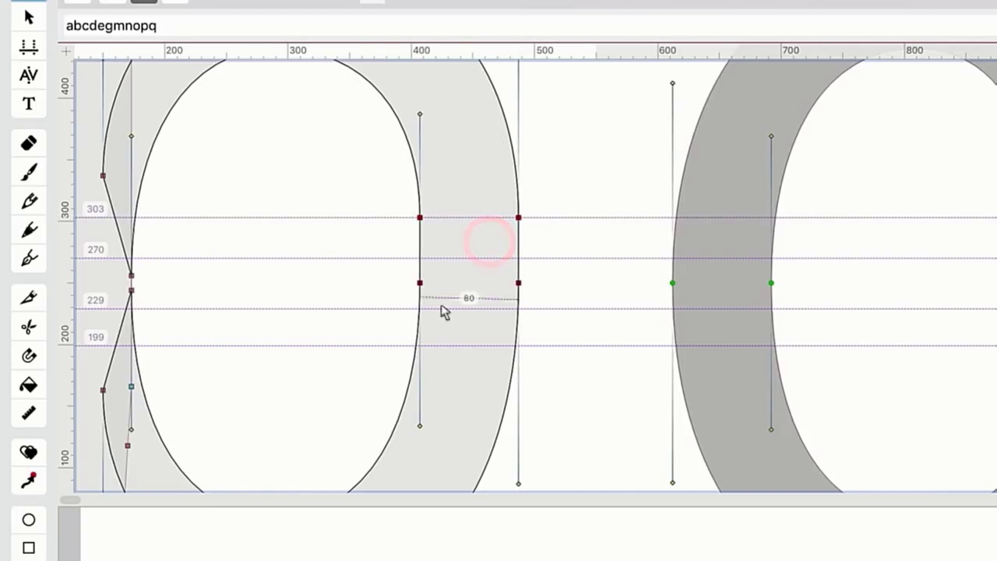
Step: Move the lower pair of nodes on the b bowl's inner and outer curves down to the 199 guideline, and readjust it to the 229 guideline
{"action": "left_click", "coordinate": [420, 283]}
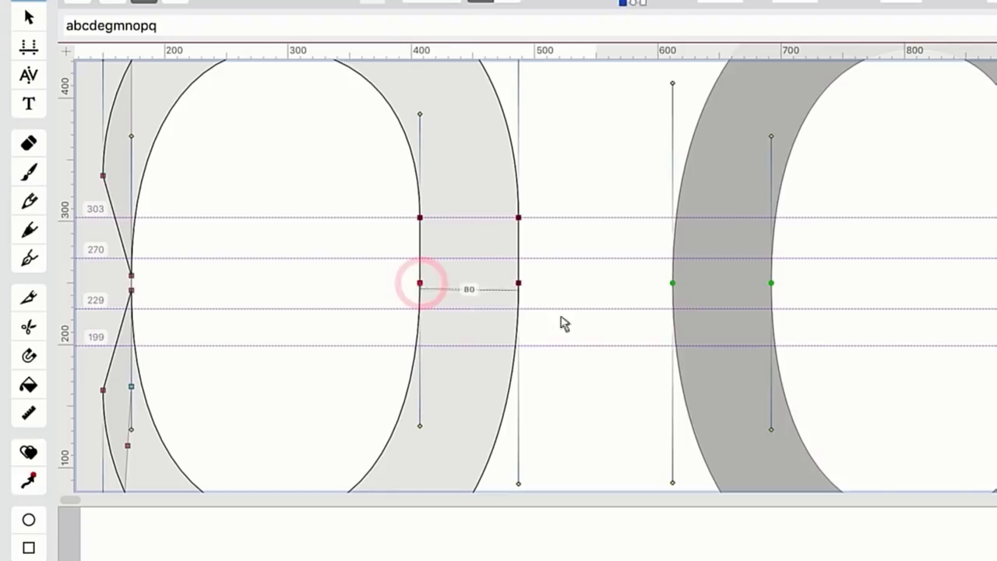
{"action": "left_click", "coordinate": [518, 284], "text": "shift"}
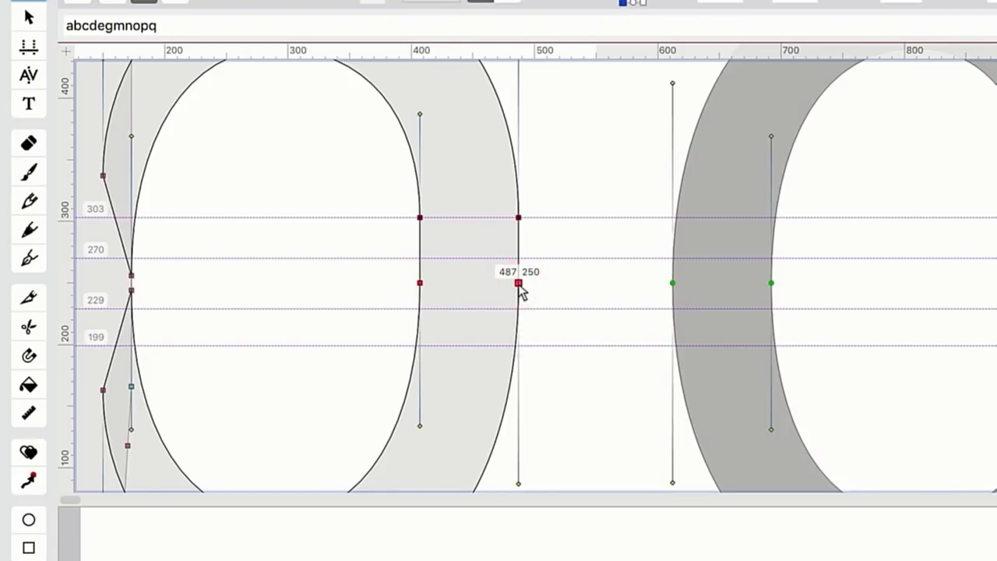
{"action": "left_click_drag", "start_coordinate": [518, 283], "coordinate": [519, 345]}
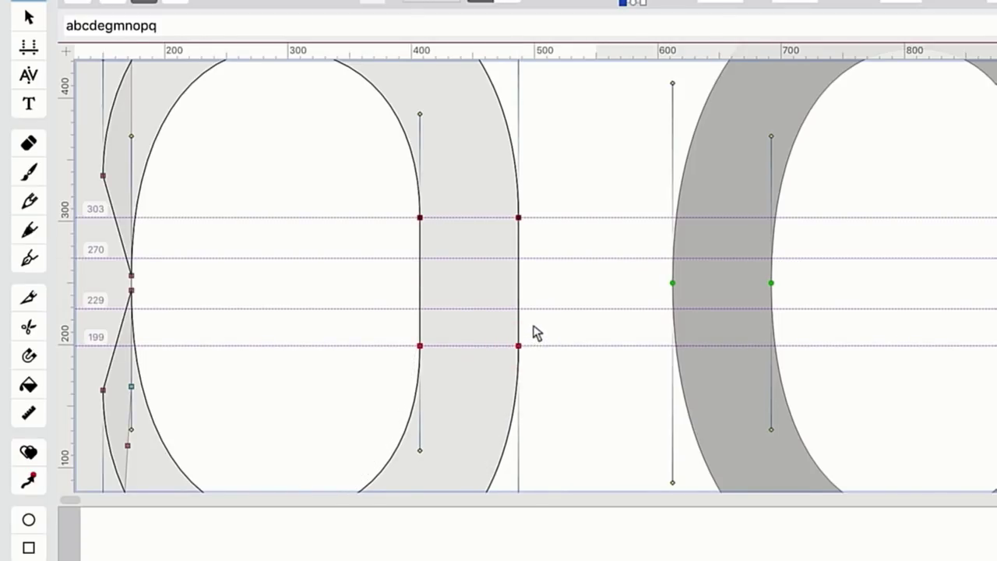
{"action": "left_click_drag", "start_coordinate": [519, 345], "coordinate": [518, 310]}
{"action": "key", "text": "x"}
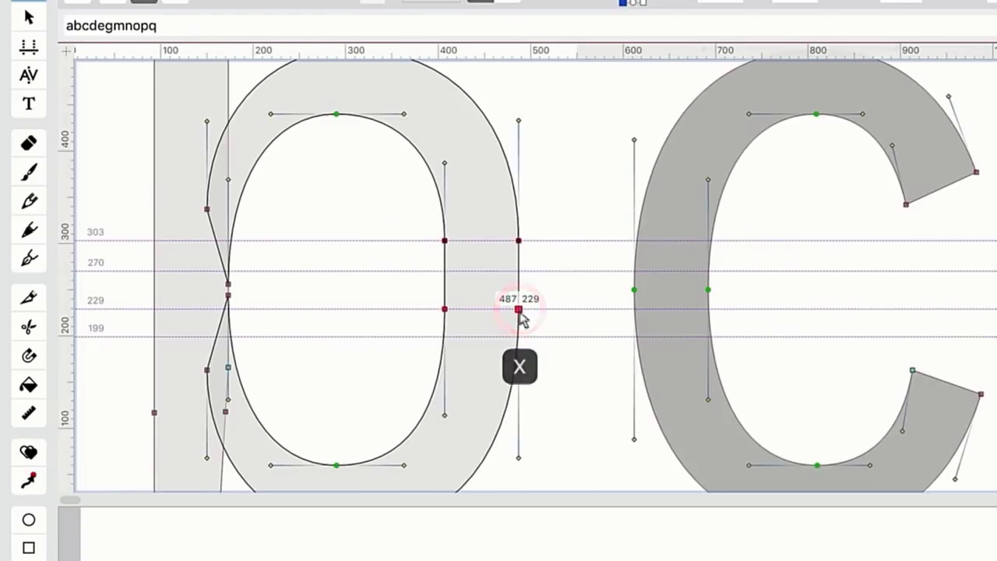
Step: Move the upper pair of nodes on the b bowl's inner and outer curves down to the 270 guideline
{"action": "left_click", "coordinate": [547, 263]}
{"action": "left_click", "coordinate": [519, 241]}
{"action": "left_click_drag", "start_coordinate": [520, 244], "coordinate": [519, 271]}
{"action": "key", "text": "x"}
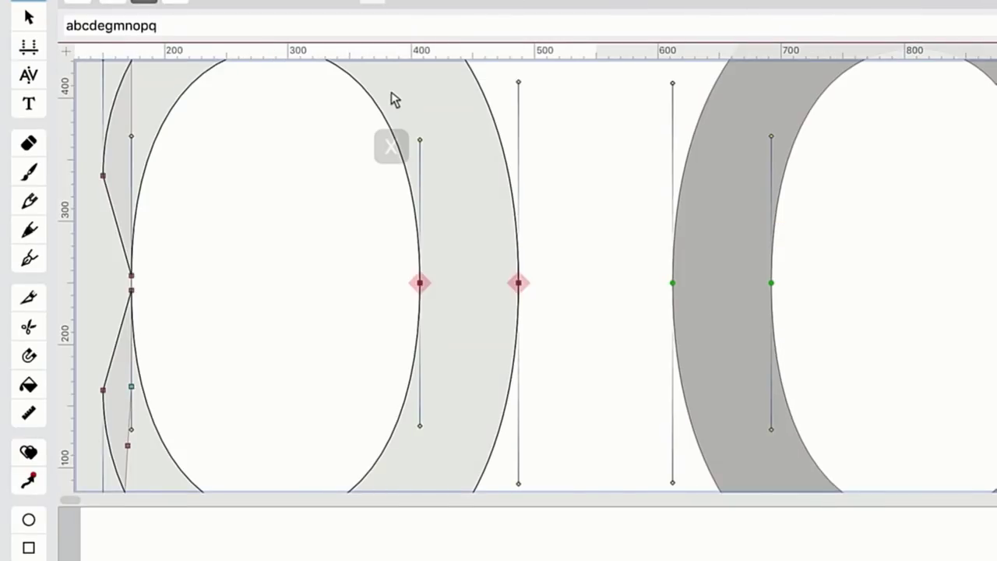
Step: Place horizontal guidelines across the b bowl at 303, 270, 229 and 199
{"action": "left_click_drag", "start_coordinate": [436, 53], "coordinate": [450, 350]}
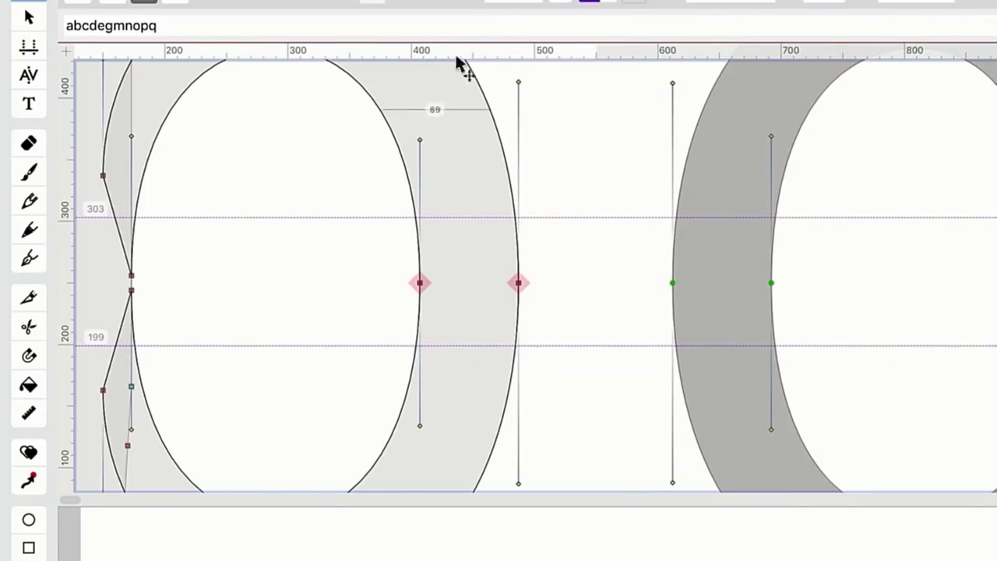
{"action": "left_click_drag", "start_coordinate": [460, 49], "coordinate": [458, 310]}
Step: Try to move the upper nodes of the doubled extremes on the b bowl up to about 285
{"action": "left_click", "coordinate": [419, 282]}
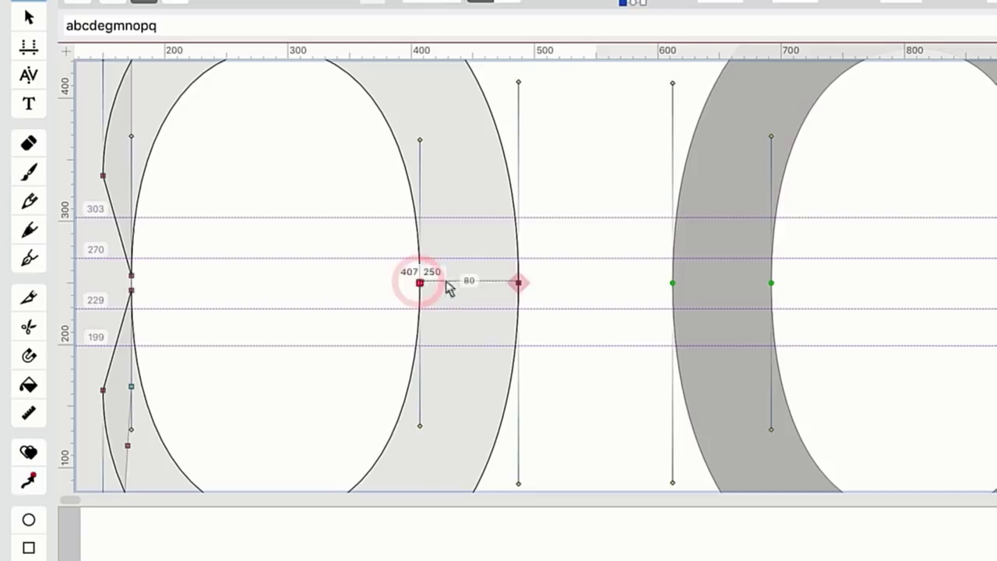
{"action": "left_click", "coordinate": [518, 284], "text": "shift"}
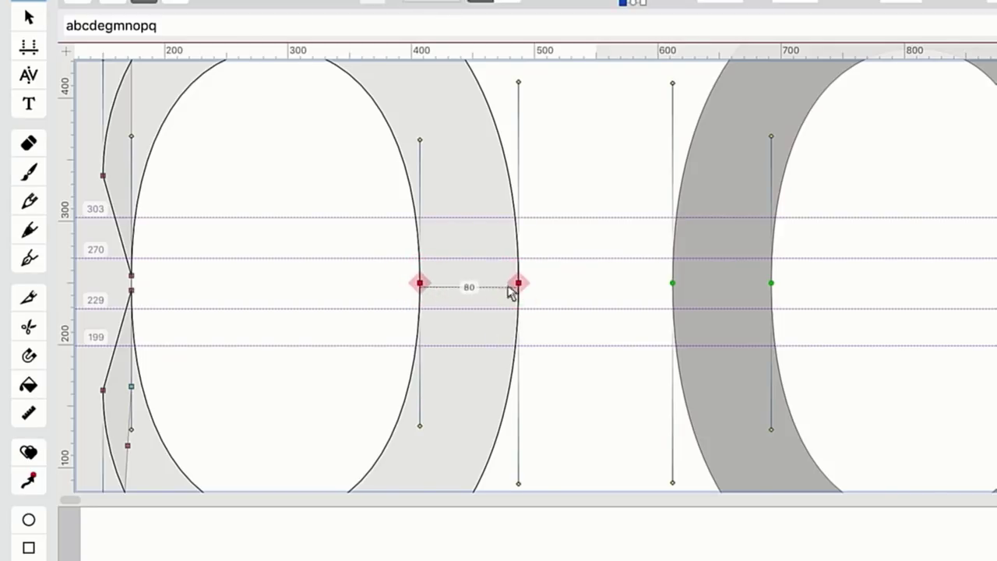
{"action": "left_click_drag", "start_coordinate": [518, 283], "coordinate": [519, 241]}
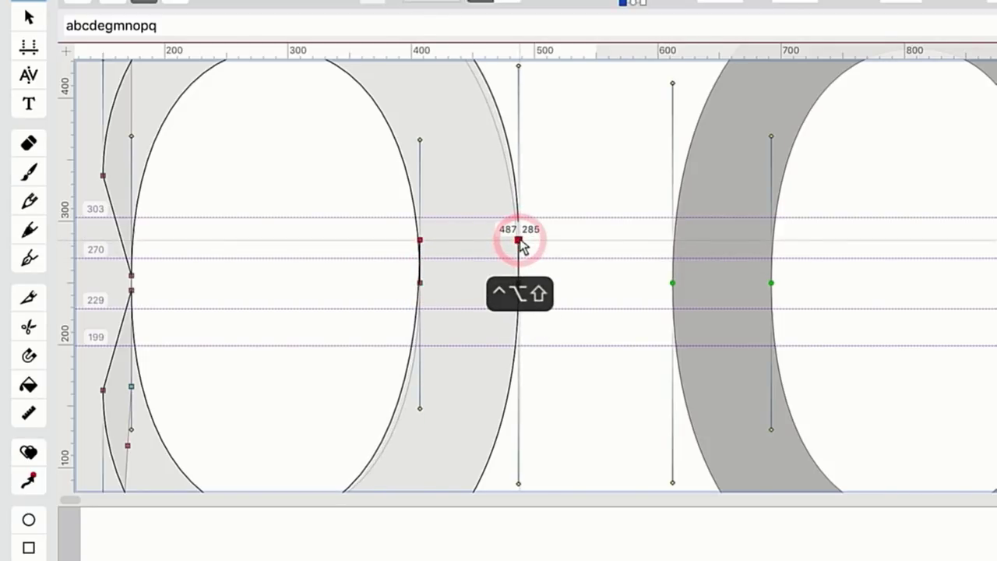
{"action": "key", "text": "super+z"}
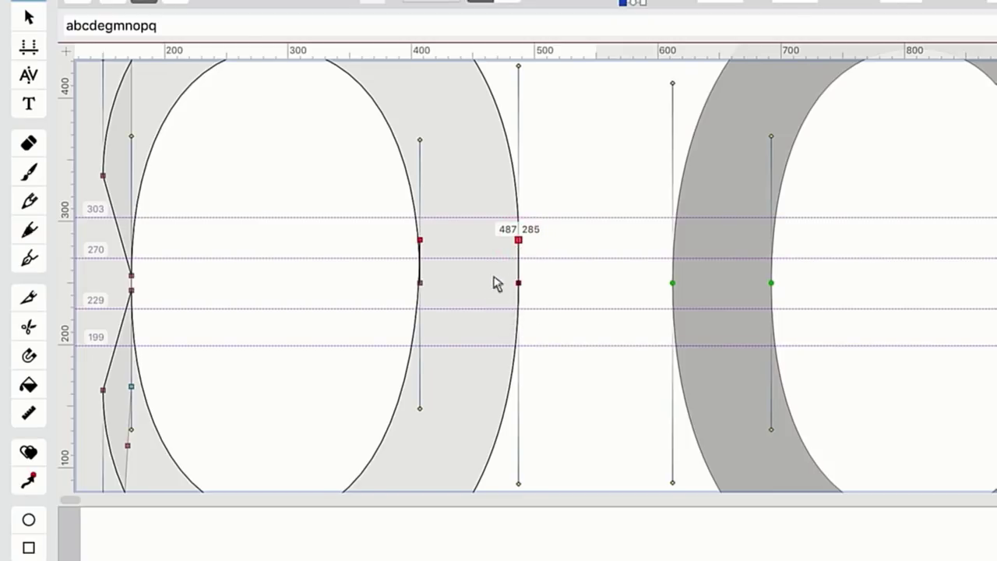
Step: Try to move the lower node of the inner curve's doubled extreme down to the 229 guideline
{"action": "left_click", "coordinate": [420, 283]}
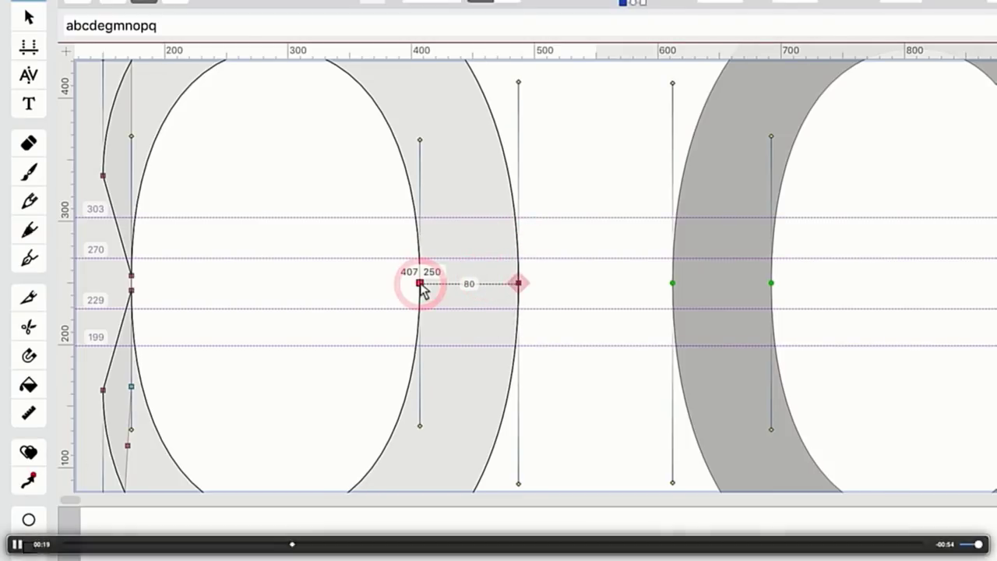
{"action": "left_click_drag", "start_coordinate": [420, 283], "coordinate": [441, 327]}
{"action": "key", "text": "super+z"}
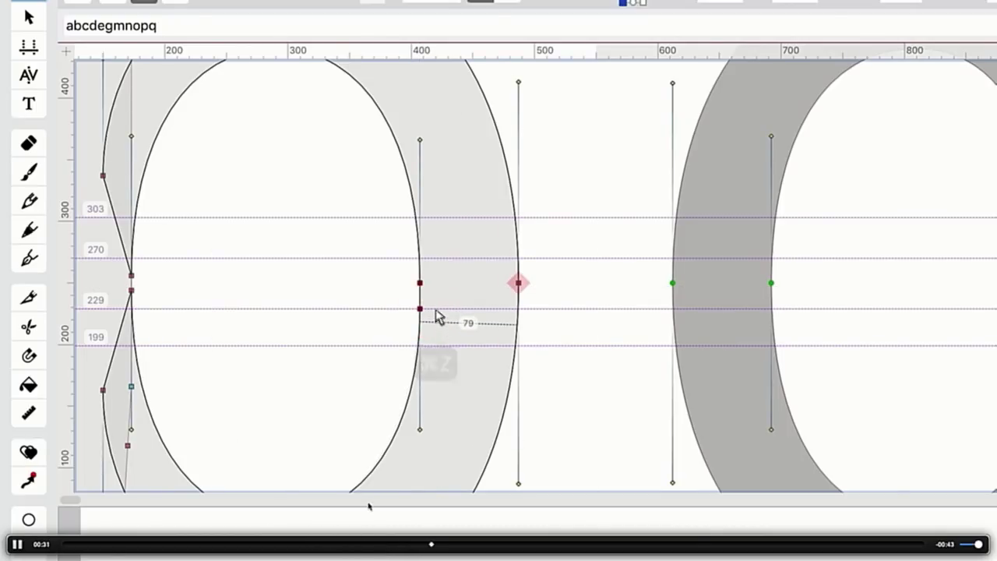
Step: Select the doubled extremes on the b bowl's inner and outer curves and move their upper nodes to the 303 guideline
{"action": "left_click", "coordinate": [420, 283]}
{"action": "left_click", "coordinate": [420, 283]}
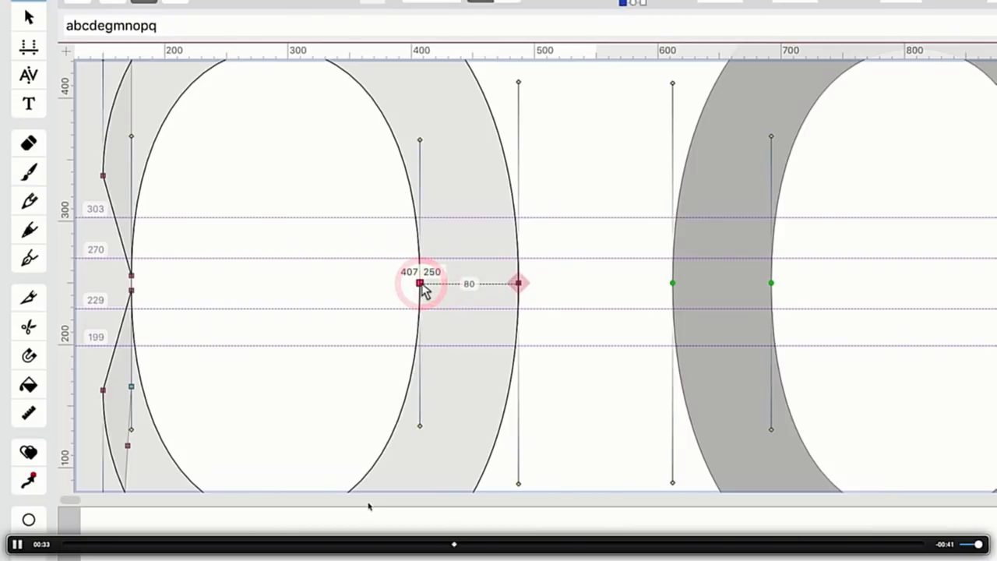
{"action": "left_click", "coordinate": [392, 238]}
{"action": "left_click", "coordinate": [419, 283]}
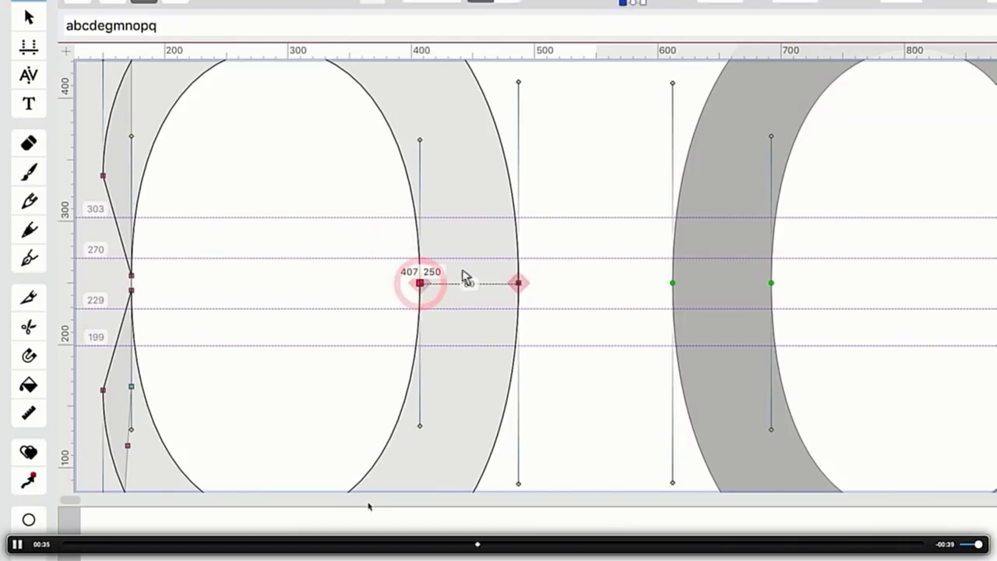
{"action": "left_click", "coordinate": [519, 284], "text": "shift"}
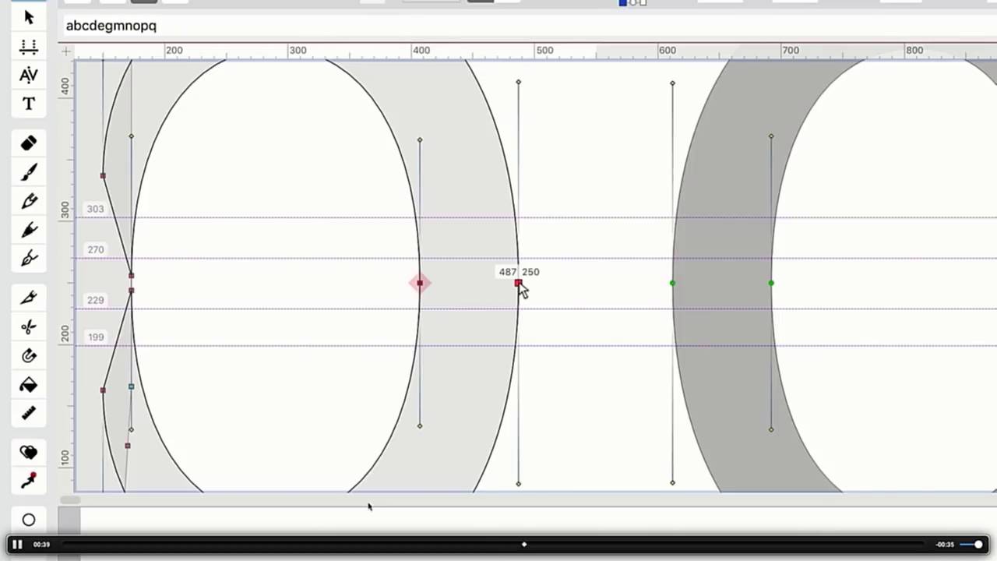
{"action": "left_click_drag", "start_coordinate": [519, 282], "coordinate": [519, 219]}
{"action": "left_click", "coordinate": [490, 243]}
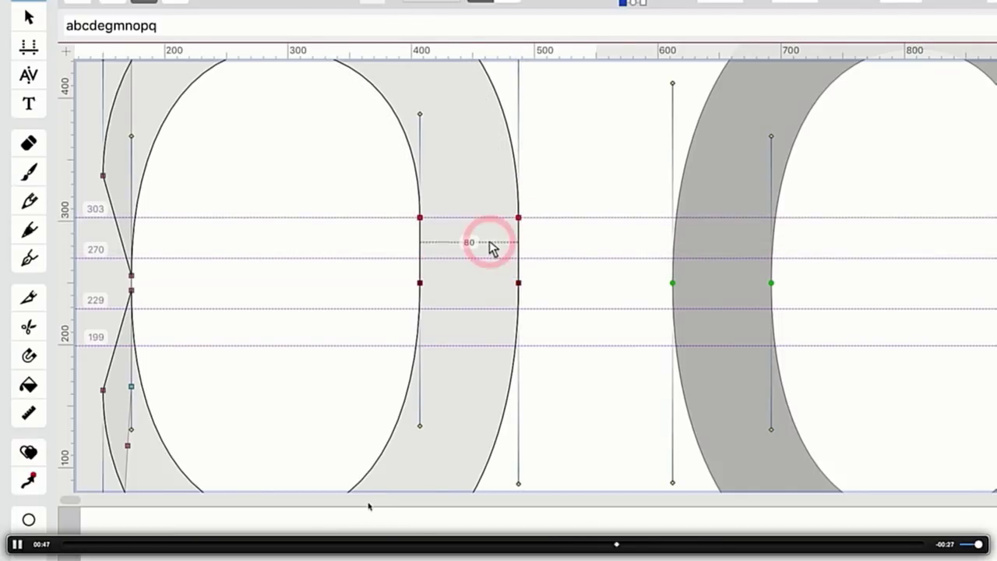
Step: Move the bowl's lower extreme nodes down to the 229 guideline and the upper pair to the 270 guideline
{"action": "left_click", "coordinate": [421, 282]}
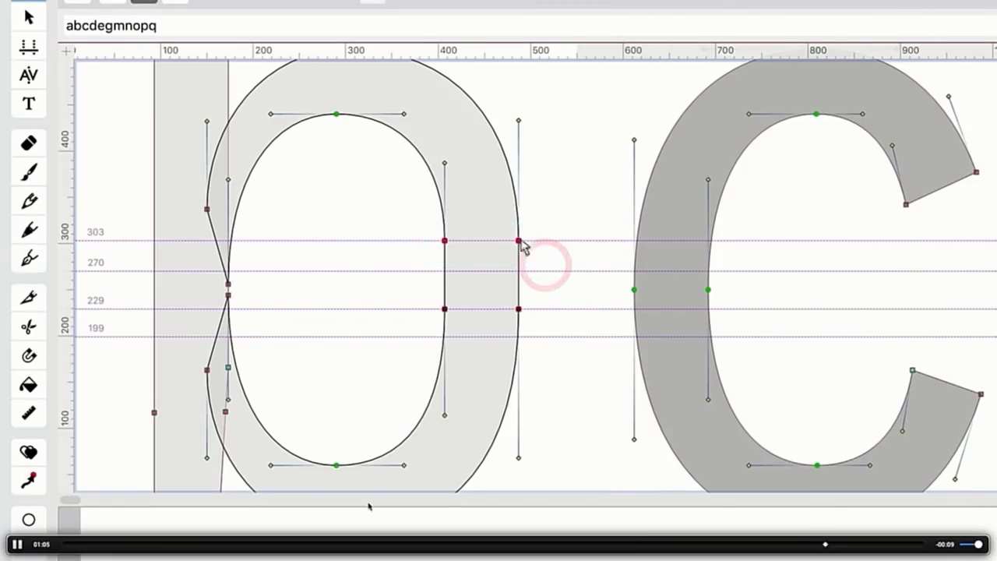
{"action": "left_click_drag", "start_coordinate": [520, 257], "coordinate": [528, 272]}
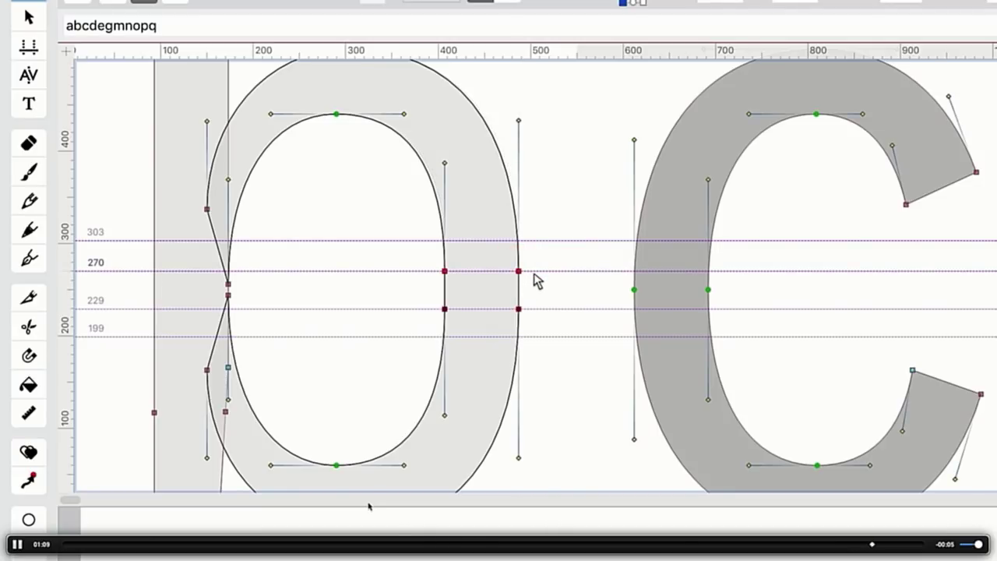
{"action": "left_click", "coordinate": [519, 272]}
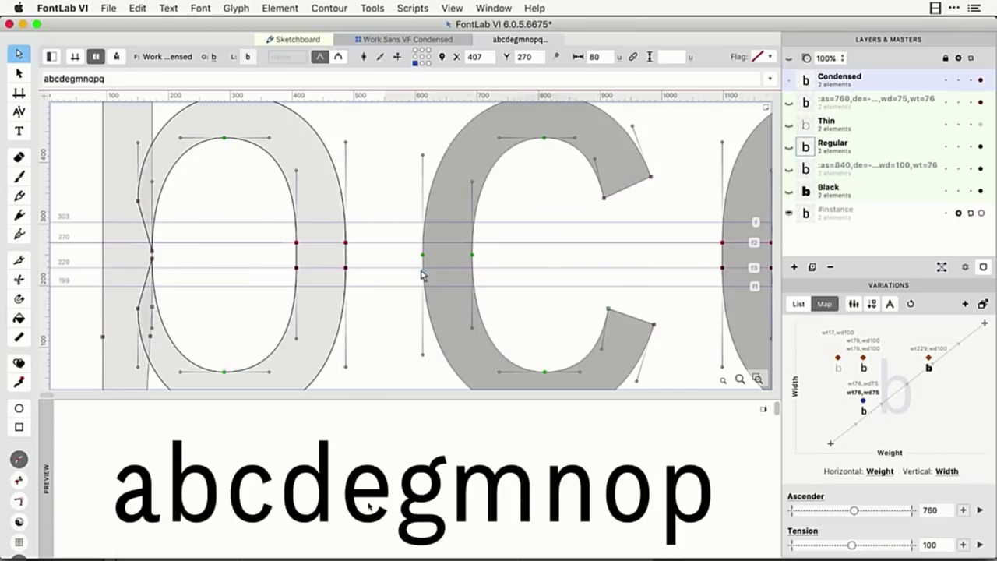
Step: Apply Detect Smooth to the four nodes on the right side of the b bowl's inner and outer curves
{"action": "left_click", "coordinate": [330, 9]}
{"action": "left_click", "coordinate": [343, 47]}
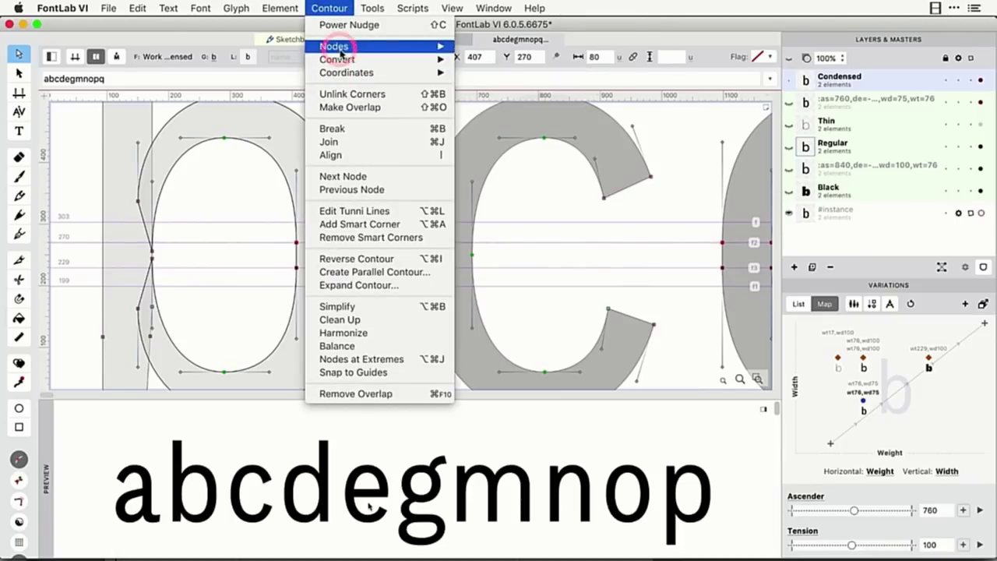
{"action": "left_click", "coordinate": [528, 141]}
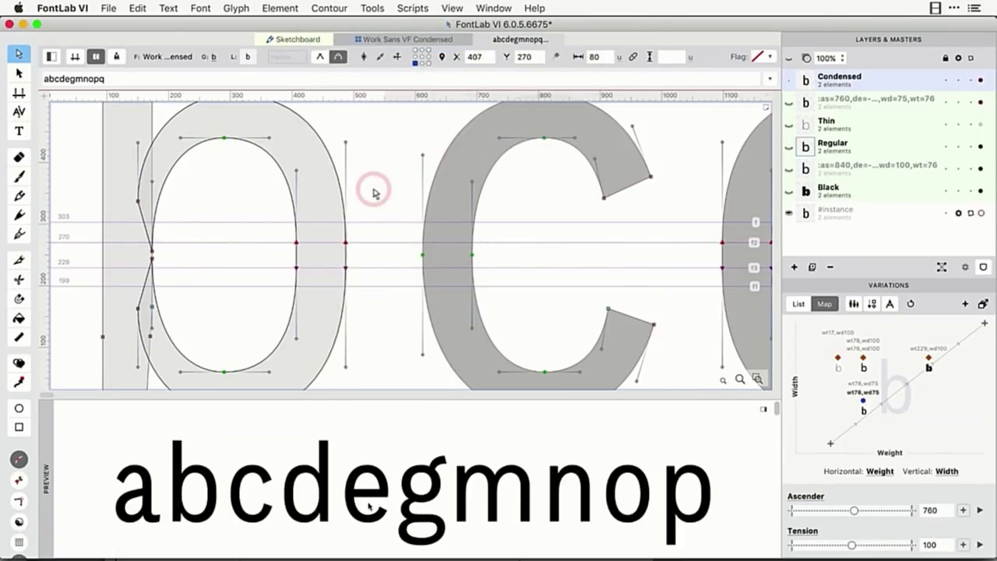
{"action": "left_click", "coordinate": [373, 193]}
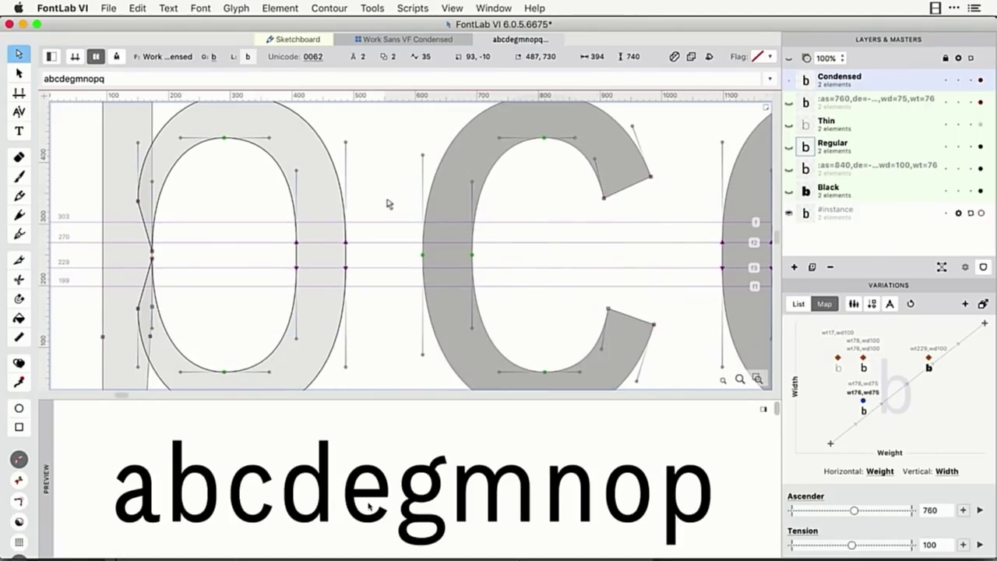
Step: Adjust the Tunni lines on the right half of the b bowl's inner and outer curves to about 70–78% tension
{"action": "scroll", "coordinate": [272, 175], "scroll_direction": "down", "scroll_amount": 2}
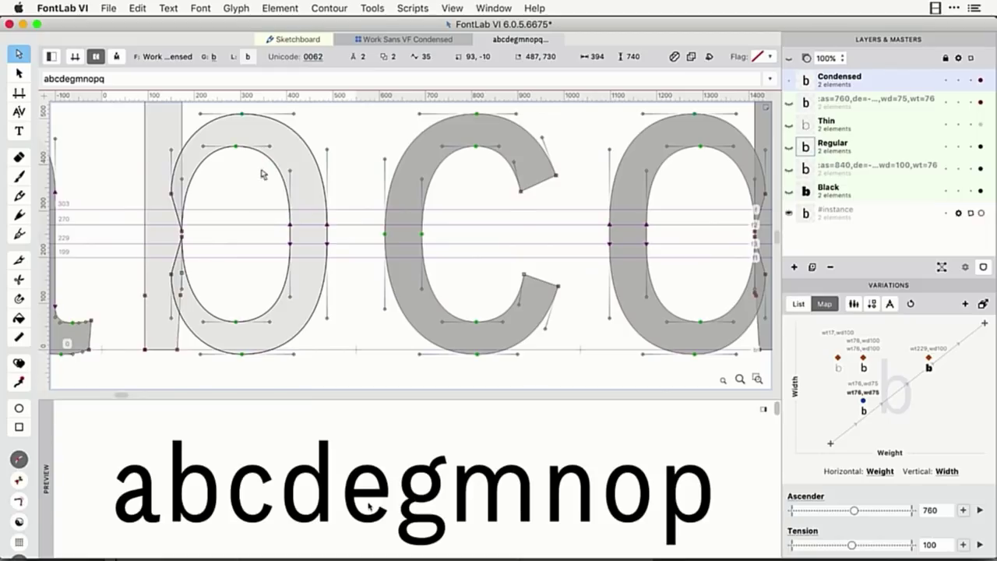
{"action": "mouse_move", "coordinate": [275, 165]}
{"action": "left_mouse_down"}
{"action": "mouse_move", "coordinate": [273, 155]}
{"action": "mouse_move", "coordinate": [301, 145]}
{"action": "mouse_move", "coordinate": [316, 312]}
{"action": "mouse_move", "coordinate": [275, 299]}
{"action": "mouse_move", "coordinate": [288, 302]}
{"action": "left_mouse_up"}
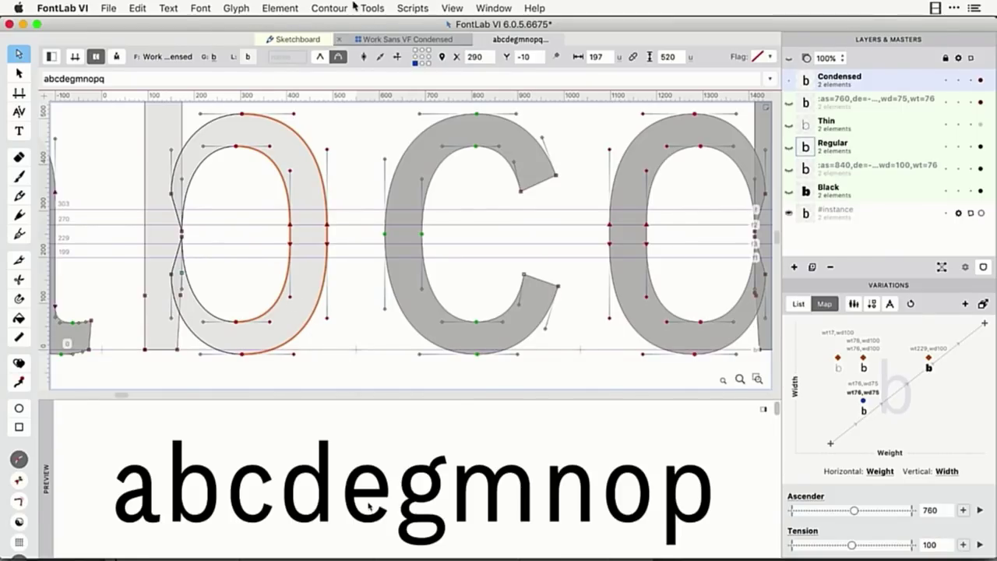
{"action": "left_click", "coordinate": [328, 8]}
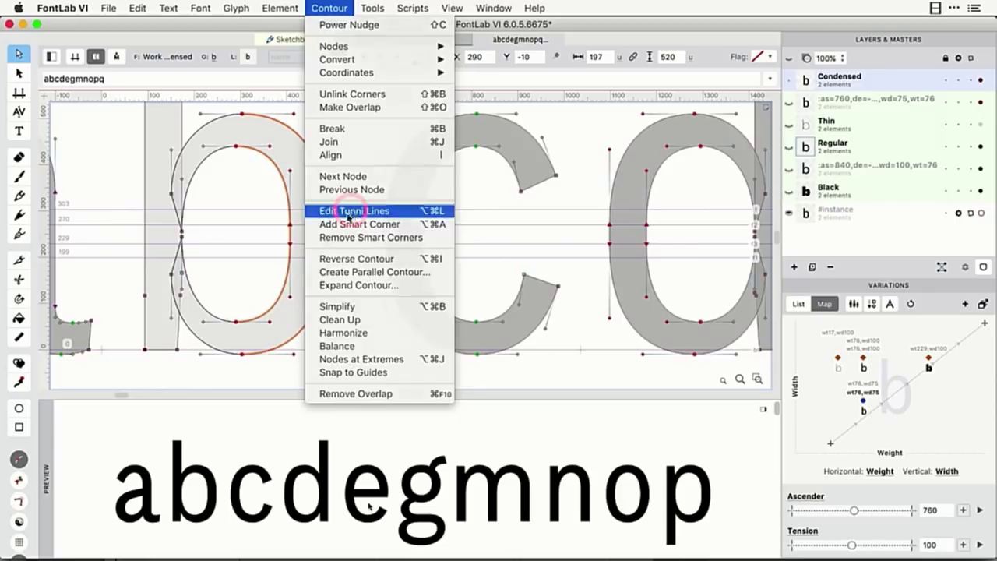
{"action": "left_click", "coordinate": [352, 210]}
{"action": "key", "text": "Up"}
{"action": "key", "text": "Up"}
{"action": "key", "text": "Up"}
{"action": "key", "text": "Up"}
{"action": "key", "text": "Up"}
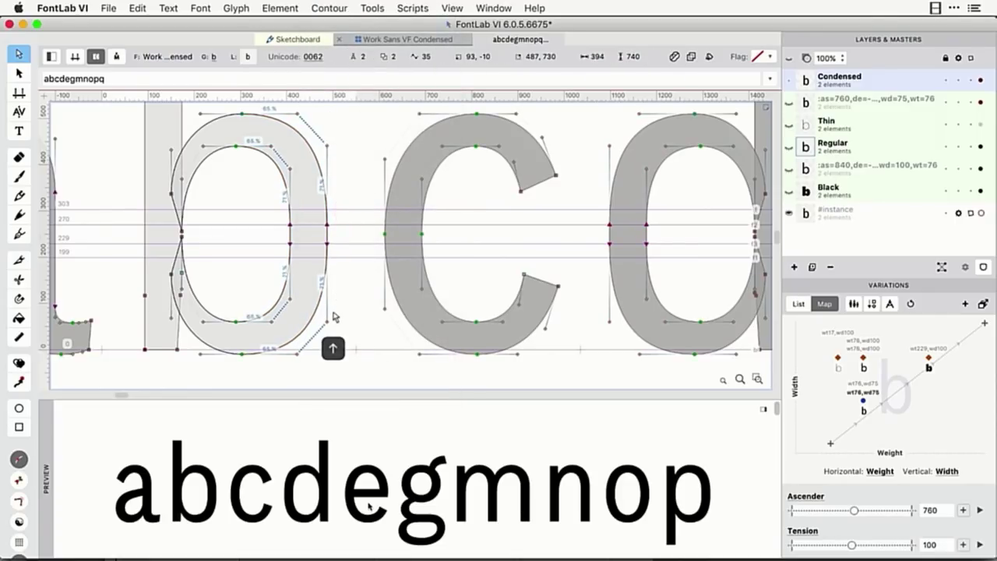
{"action": "key", "text": "Up"}
{"action": "key", "text": "Up"}
{"action": "key", "text": "Down"}
{"action": "key", "text": "Down"}
{"action": "key", "text": "Down"}
{"action": "key", "text": "Down"}
{"action": "key", "text": "Down"}
{"action": "key", "text": "Down"}
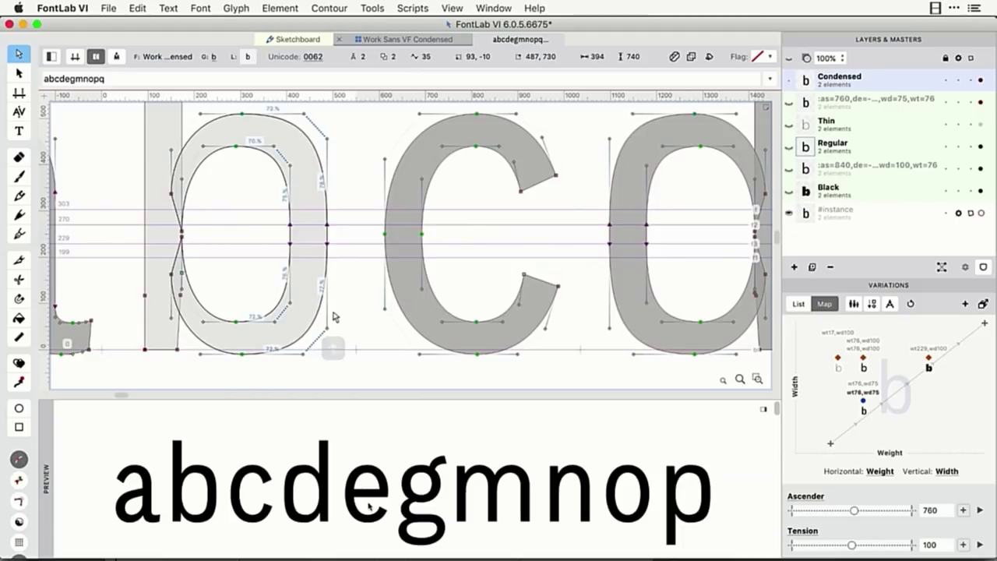
Step: Try to convert the top and bottom extreme nodes of the b bowl's inner and outer curves to Genius nodes
{"action": "left_click", "coordinate": [257, 368]}
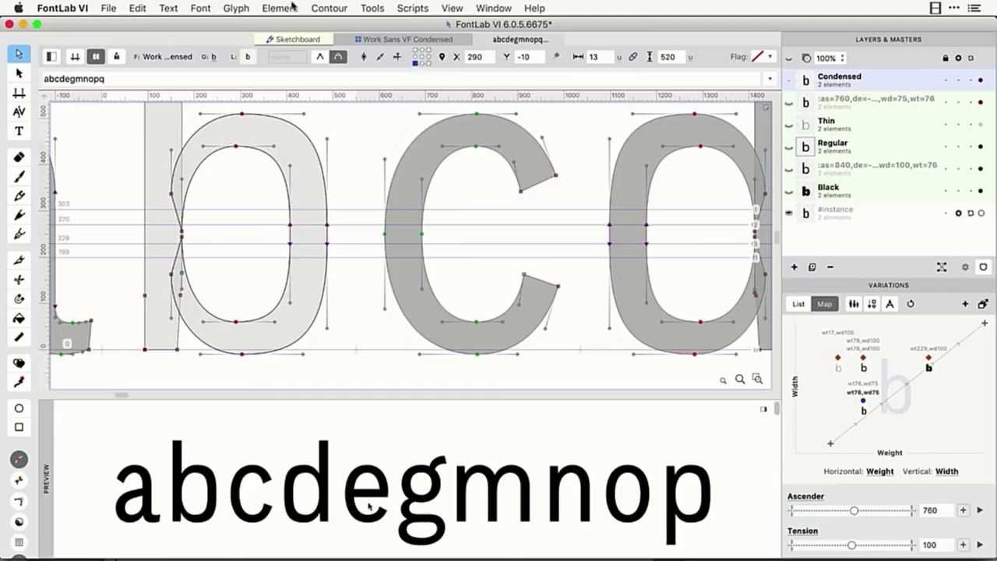
{"action": "left_click", "coordinate": [320, 8]}
{"action": "mouse_move", "coordinate": [366, 46]}
{"action": "left_click", "coordinate": [498, 48]}
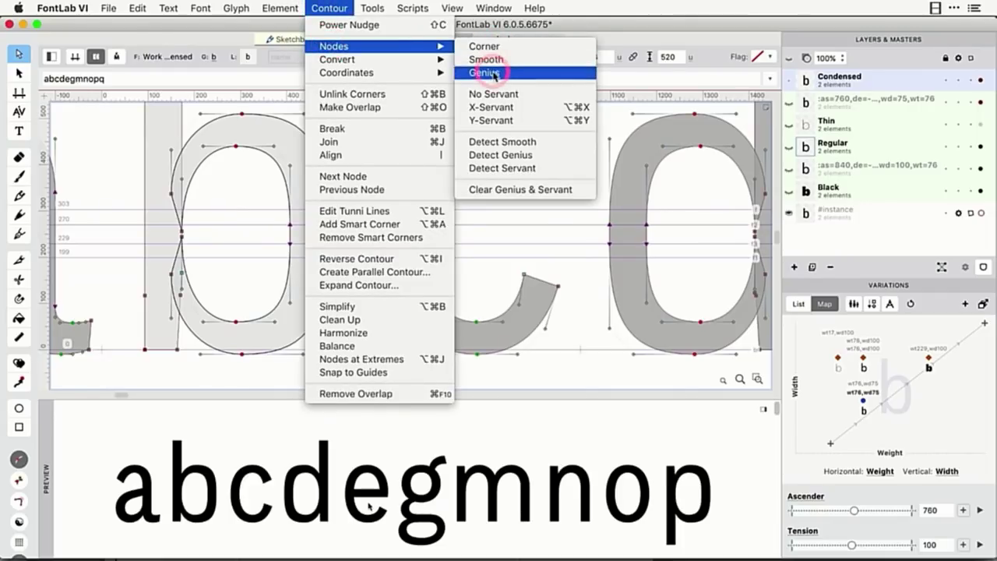
{"action": "left_click", "coordinate": [486, 72]}
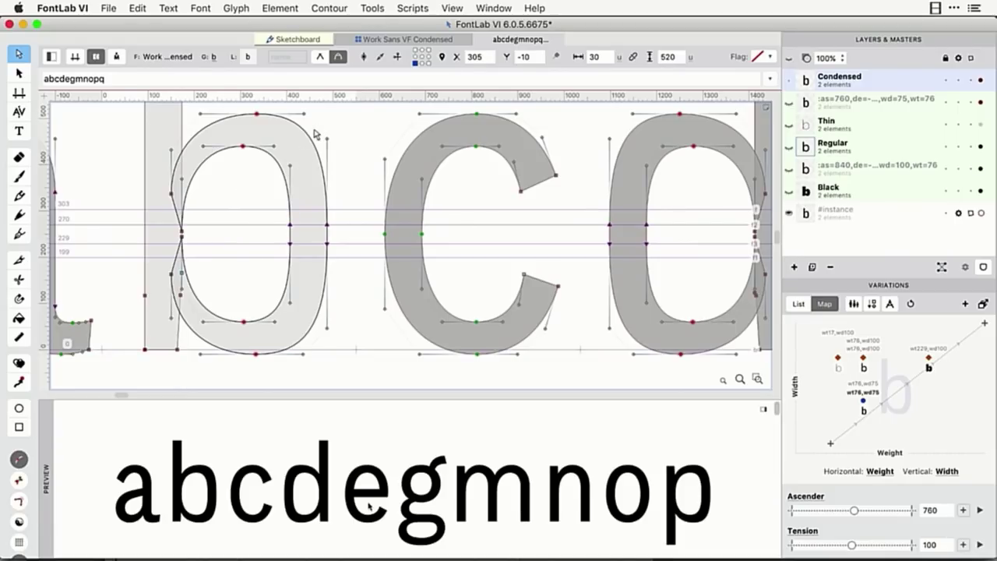
{"action": "key", "text": "super+z"}
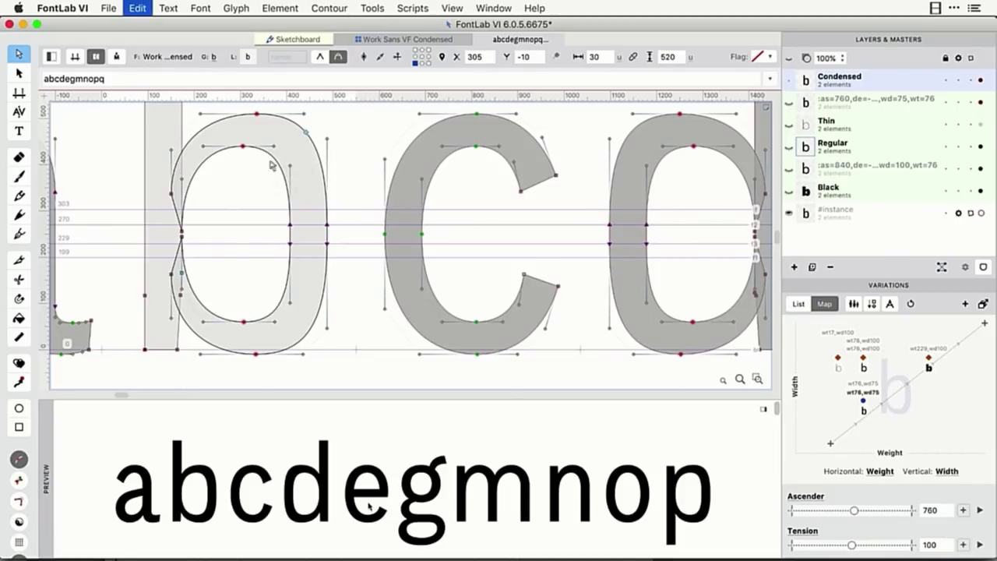
{"action": "left_click", "coordinate": [235, 191]}
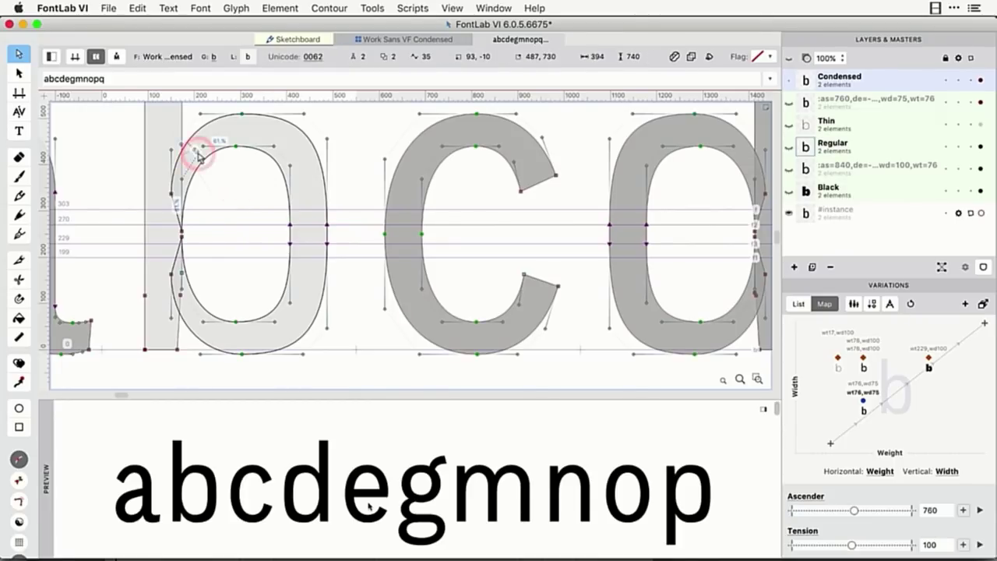
Step: Adjust the Tunni lines on the left half of the b bowl's inner and outer curves to about 65% tension
{"action": "left_click", "coordinate": [195, 135]}
{"action": "left_click", "coordinate": [201, 165], "text": "shift"}
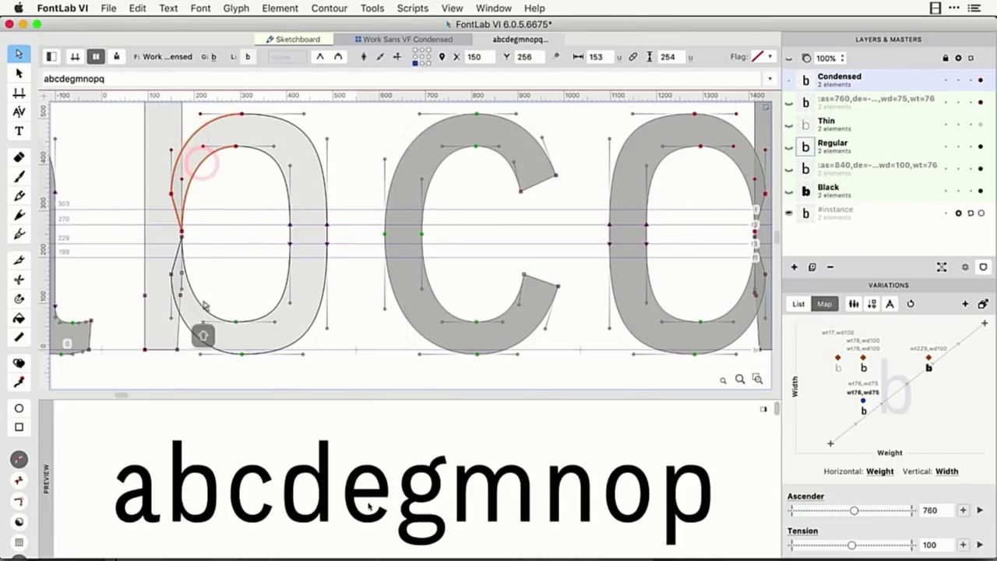
{"action": "left_click", "coordinate": [204, 312], "text": "shift"}
{"action": "left_click", "coordinate": [196, 331], "text": "shift"}
{"action": "key", "text": "ctrl+alt+l"}
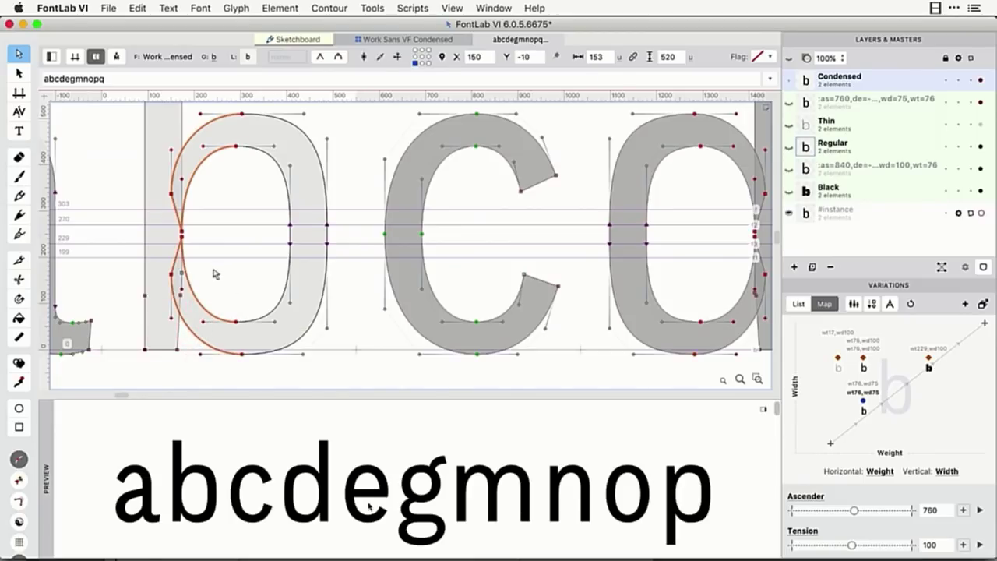
{"action": "left_click", "coordinate": [351, 7]}
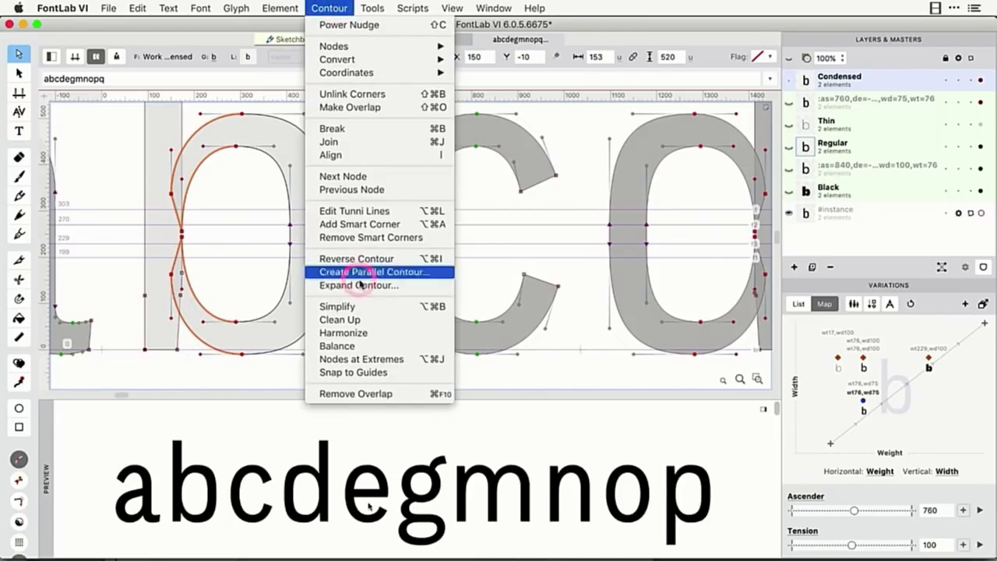
{"action": "left_click", "coordinate": [359, 211]}
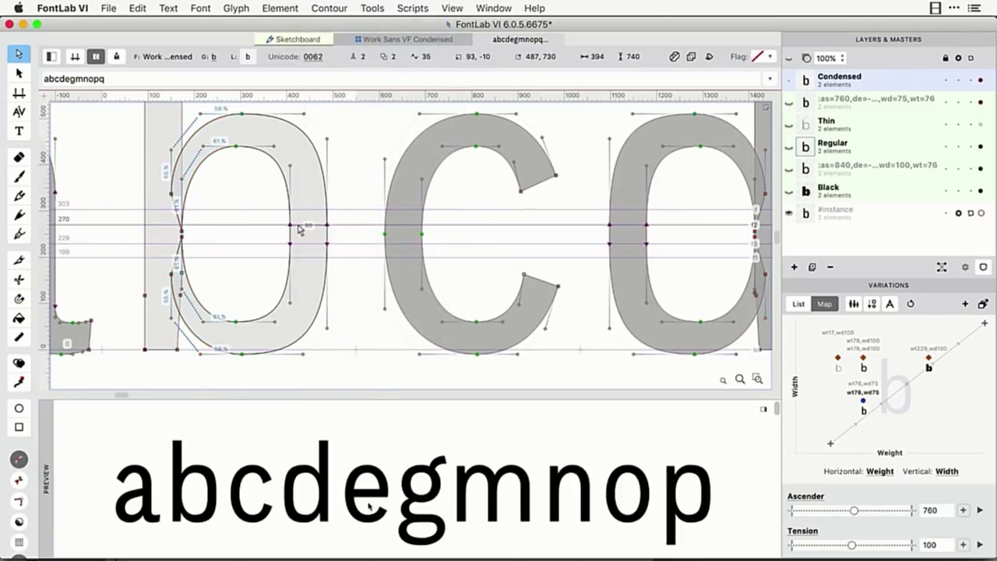
{"action": "key", "text": "Up"}
{"action": "key", "text": "Up"}
{"action": "key", "text": "Up"}
{"action": "key", "text": "Up"}
{"action": "key", "text": "Up"}
{"action": "key", "text": "Up"}
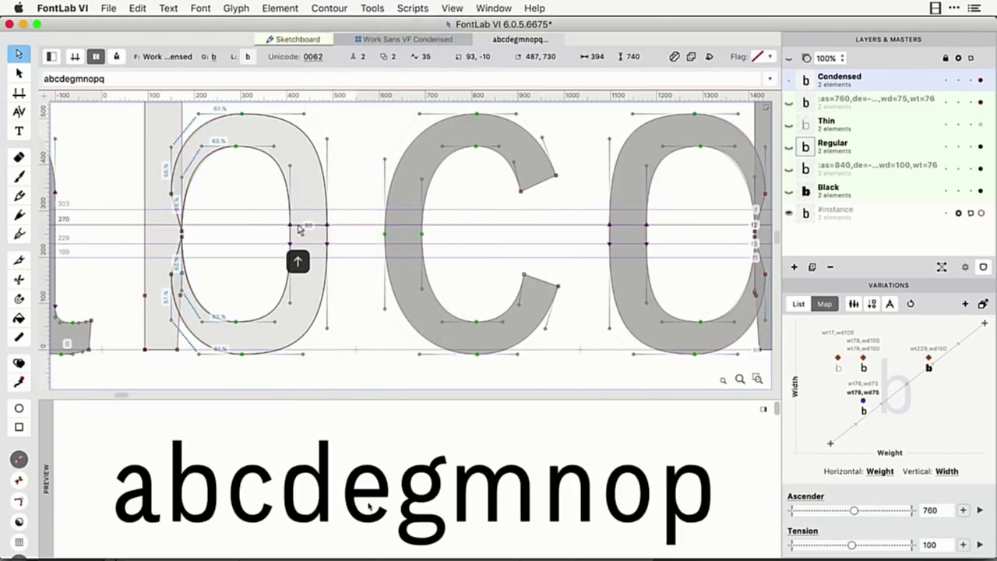
{"action": "key", "text": "Down"}
{"action": "key", "text": "Down"}
{"action": "key", "text": "Down"}
{"action": "key", "text": "Down"}
{"action": "key", "text": "Down"}
{"action": "key", "text": "Down"}
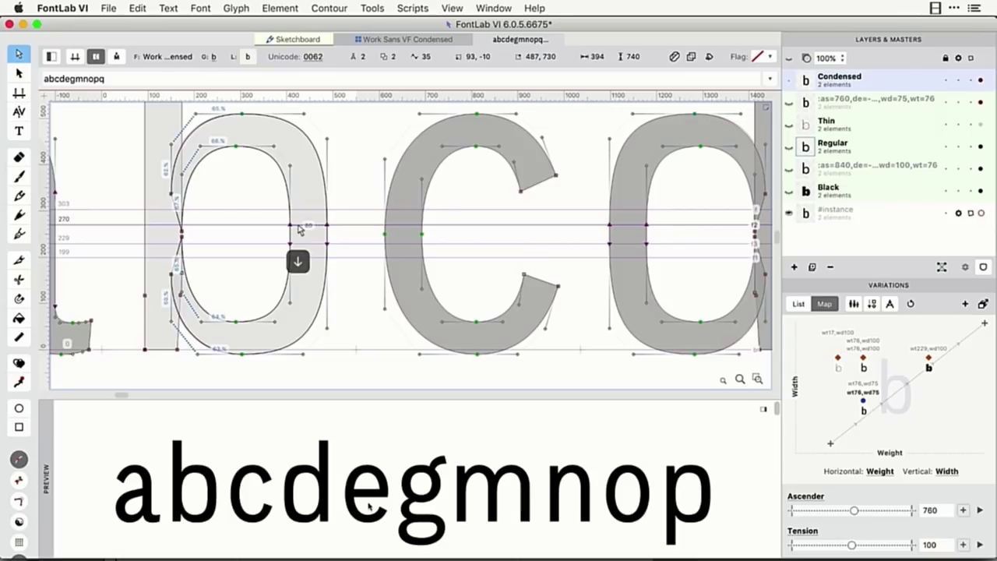
{"action": "left_click", "coordinate": [237, 176]}
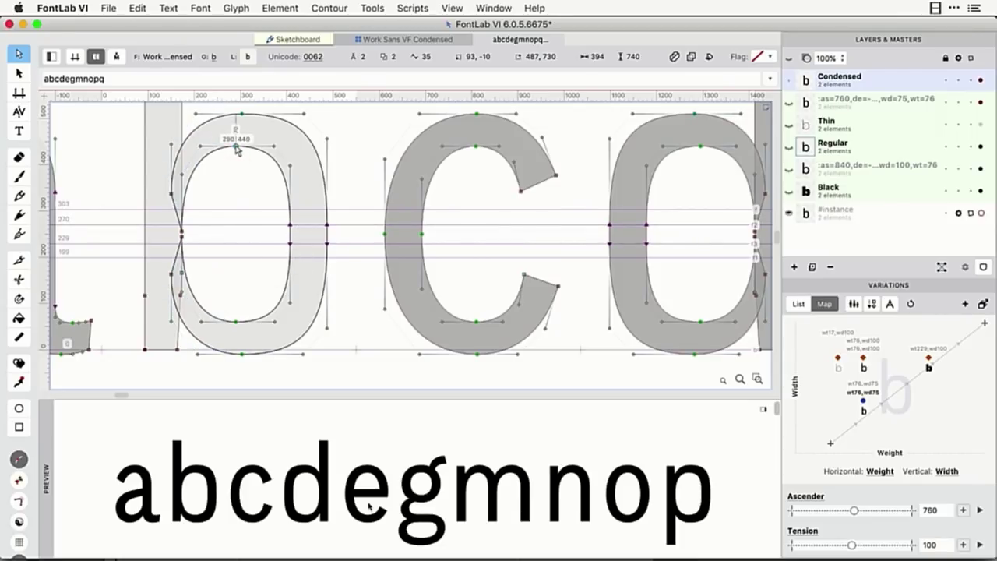
Step: Move the top and bottom extreme nodes of the b bowl's inner and outer curves slightly to the right
{"action": "left_click_drag", "start_coordinate": [242, 354], "coordinate": [248, 356]}
{"action": "left_click", "coordinate": [251, 357], "text": "alt"}
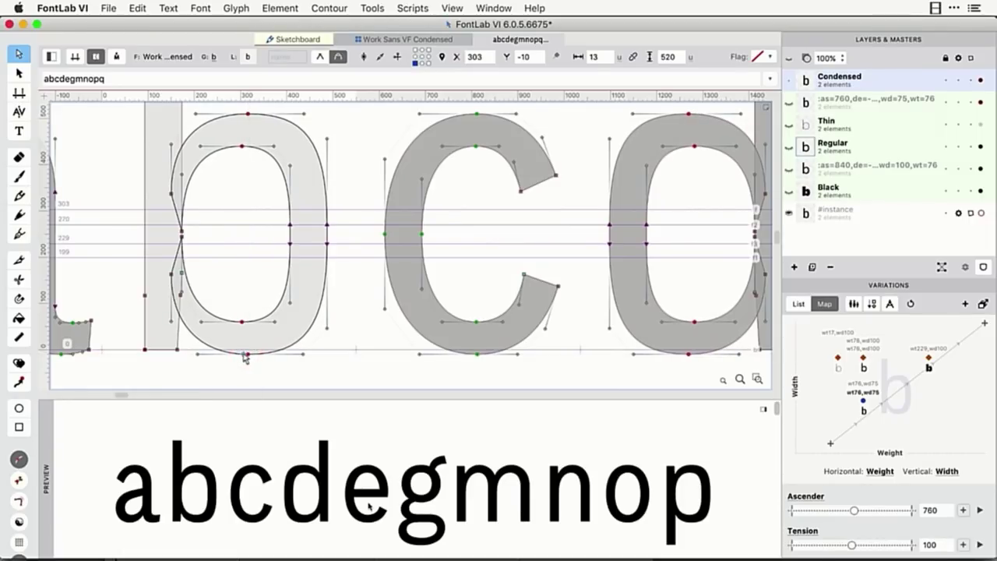
Step: Adjust the tension of the four curves on the right half of the b bowl to about 61–73%
{"action": "left_click", "coordinate": [278, 156]}
{"action": "left_click", "coordinate": [300, 133], "text": "shift"}
{"action": "left_click", "coordinate": [307, 331], "text": "shift"}
{"action": "left_click", "coordinate": [278, 306]}
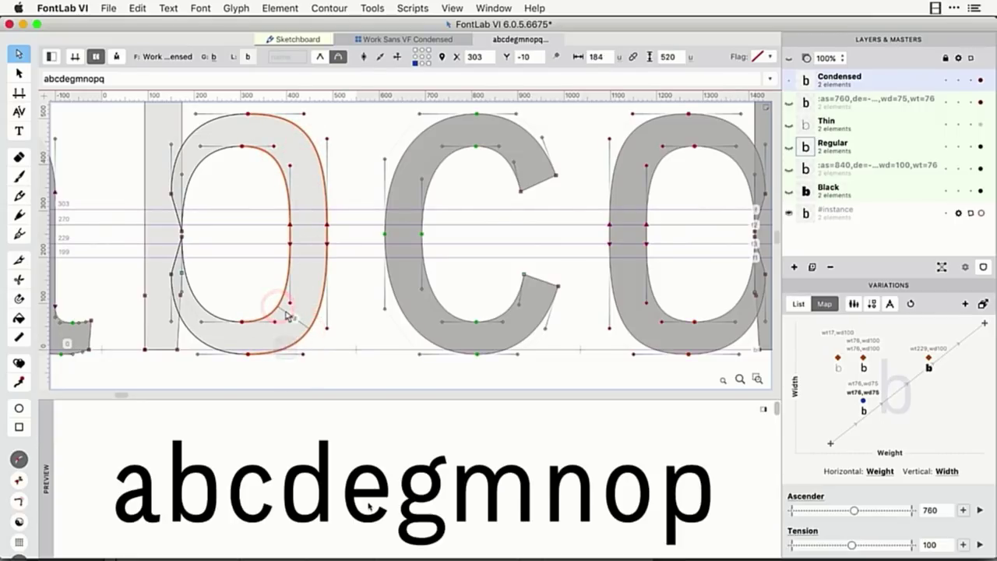
{"action": "key", "text": "Escape"}
{"action": "key", "text": "ctrl"}
{"action": "key", "text": "Down"}
{"action": "key", "text": "Down"}
{"action": "key", "text": "Down"}
{"action": "key", "text": "Down"}
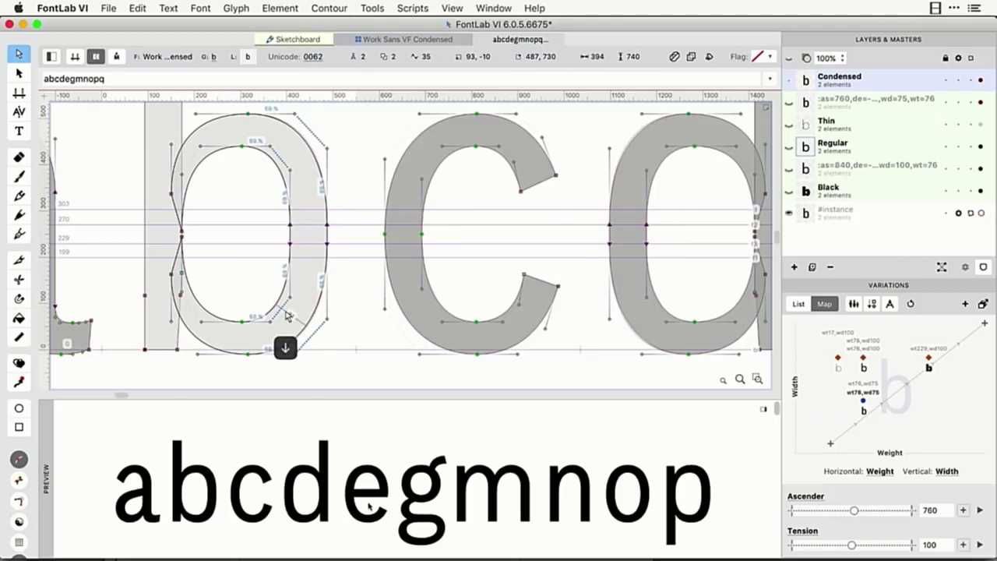
{"action": "key", "text": "Up"}
{"action": "key", "text": "Up"}
{"action": "key", "text": "Up"}
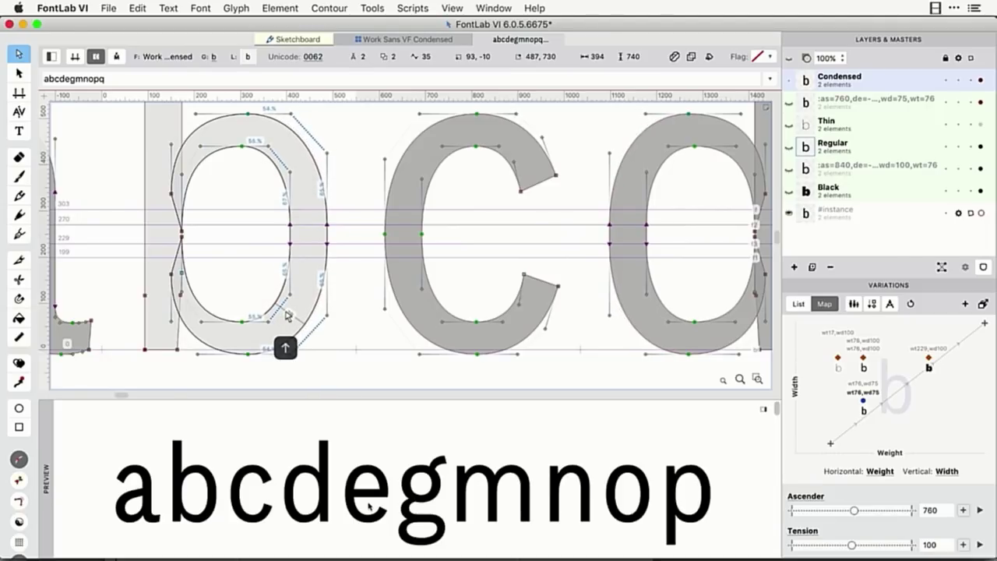
{"action": "key", "text": "Up"}
{"action": "key", "text": "Up"}
{"action": "key", "text": "Up"}
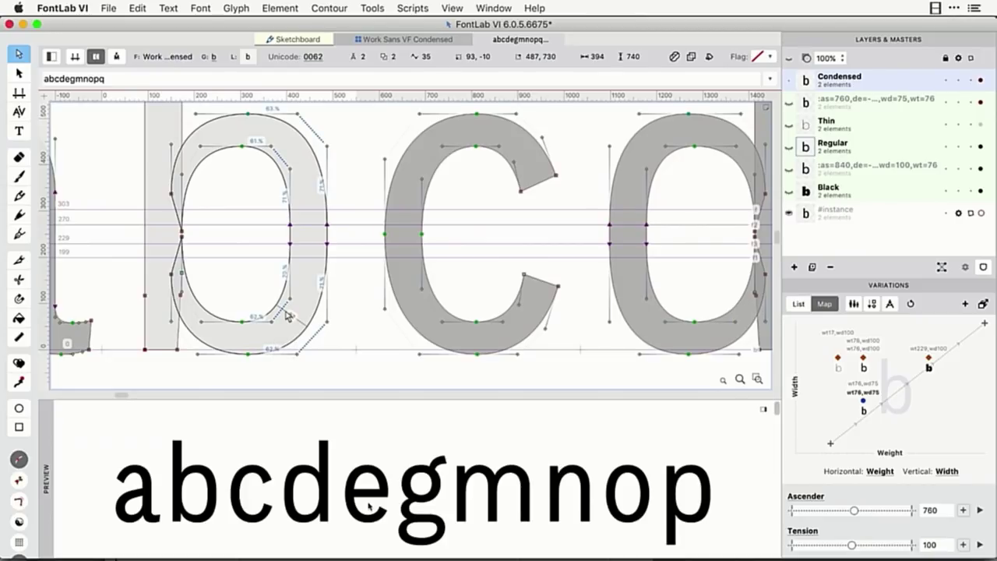
{"action": "left_click", "coordinate": [263, 217]}
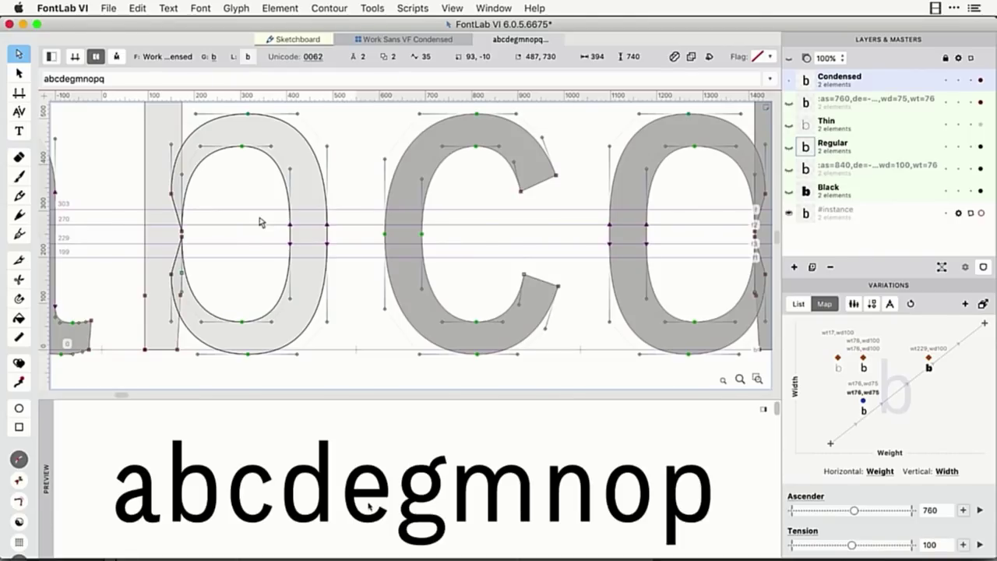
Step: Step through the neighbouring Condensed glyphs as far as the o to compare their bowls, and return to the b
{"action": "key", "text": "bracketright"}
{"action": "key", "text": "bracketright"}
{"action": "key", "text": "bracketright"}
{"action": "key", "text": "bracketright"}
{"action": "key", "text": "bracketright"}
{"action": "key", "text": "bracketright"}
{"action": "key", "text": "bracketright"}
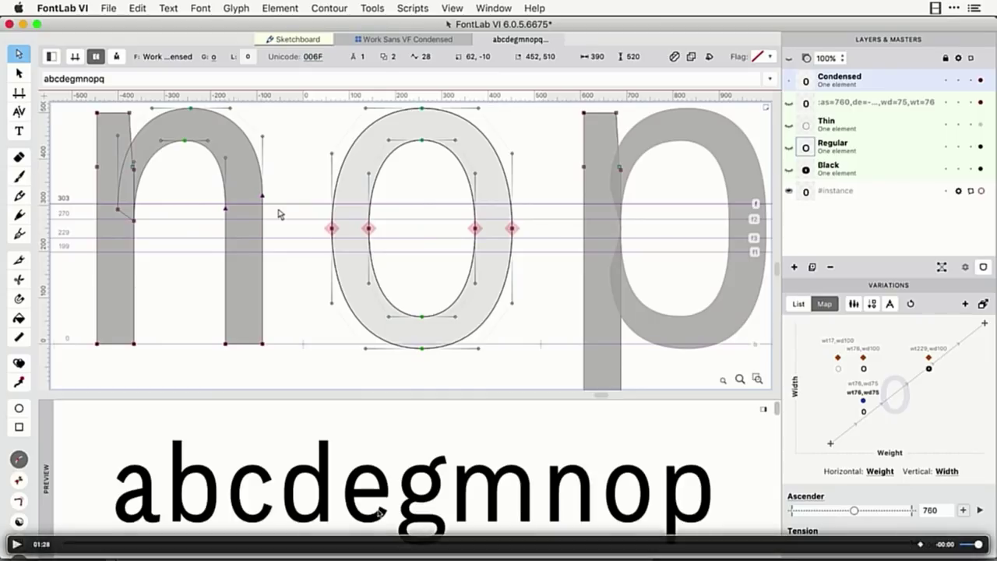
{"action": "key", "text": "bracketleft"}
{"action": "key", "text": "bracketleft"}
{"action": "key", "text": "bracketleft"}
{"action": "key", "text": "bracketleft"}
{"action": "key", "text": "bracketleft"}
{"action": "key", "text": "bracketleft"}
{"action": "key", "text": "bracketleft"}
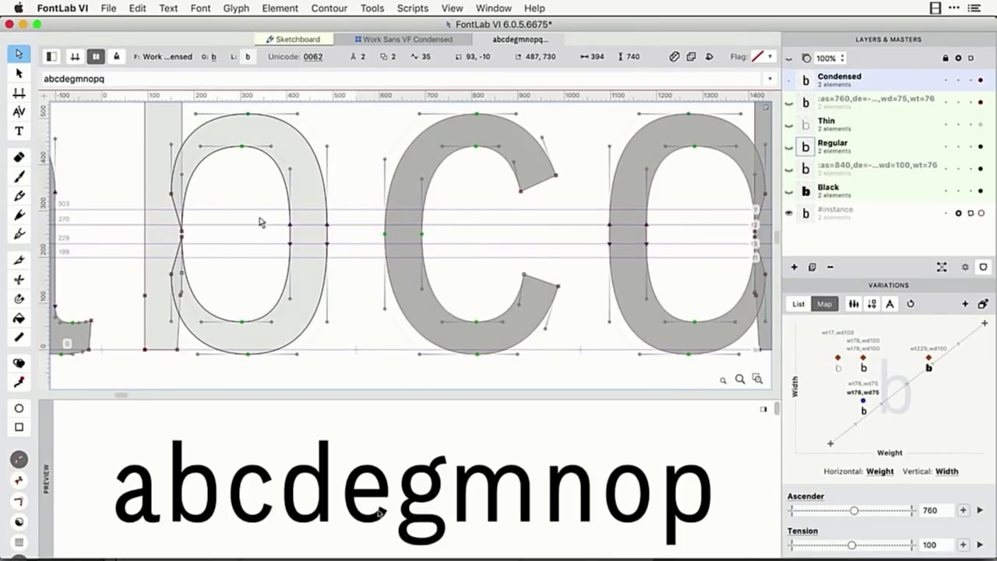
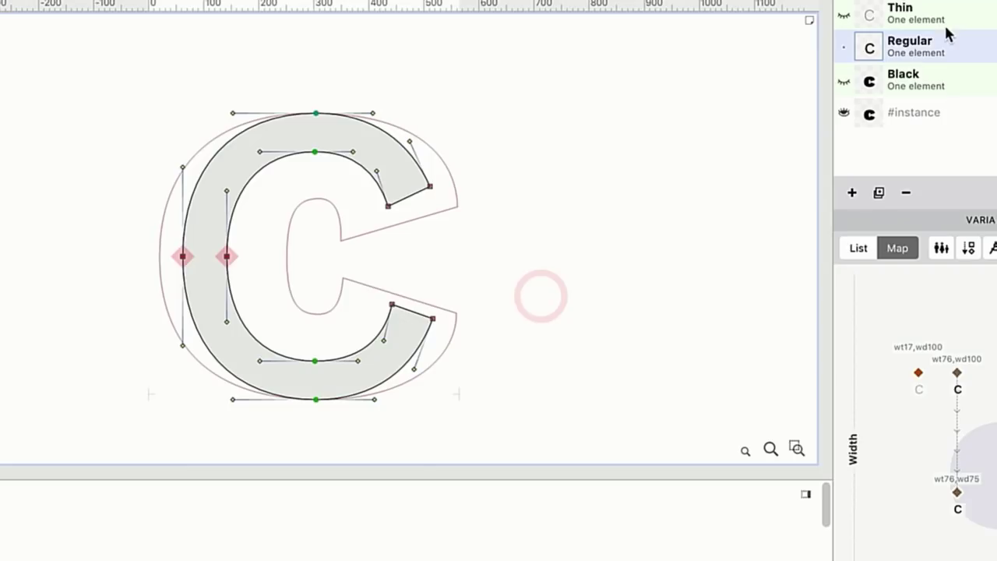
Step: Compare the c glyph's outlines across the Condensed, Thin, Regular and Black masters
{"action": "left_click", "coordinate": [939, 14]}
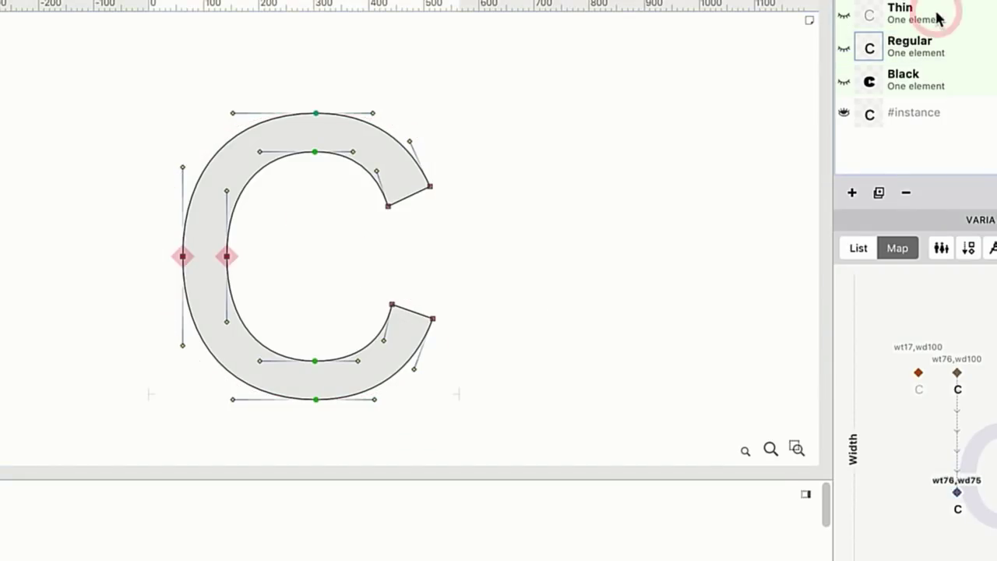
{"action": "left_click", "coordinate": [935, 39]}
{"action": "left_click", "coordinate": [935, 16]}
{"action": "left_click", "coordinate": [935, 47]}
{"action": "left_click", "coordinate": [936, 79]}
{"action": "left_click", "coordinate": [935, 47]}
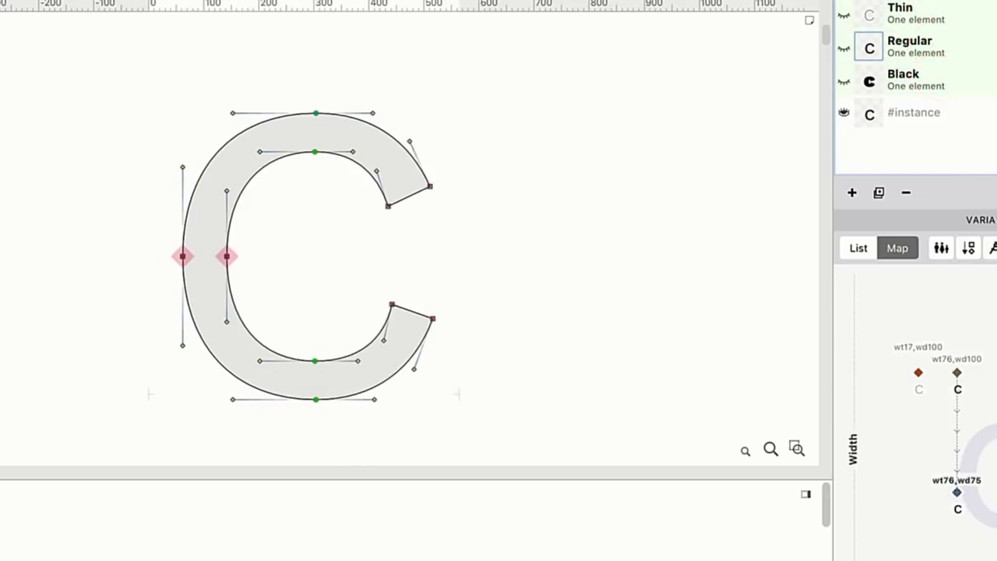
{"action": "key", "text": "bracketright"}
{"action": "key", "text": "bracketleft"}
{"action": "key", "text": "bracketleft"}
{"action": "key", "text": "bracketleft"}
{"action": "key", "text": "comma"}
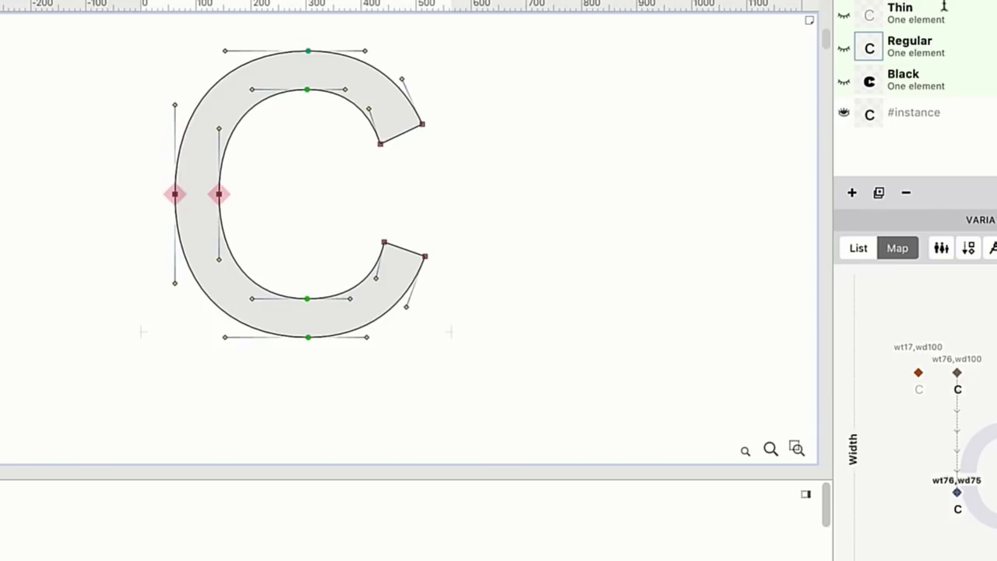
Step: Show the Thin, Regular and Black masters of the c together around its upper terminal
{"action": "left_click", "coordinate": [844, 14]}
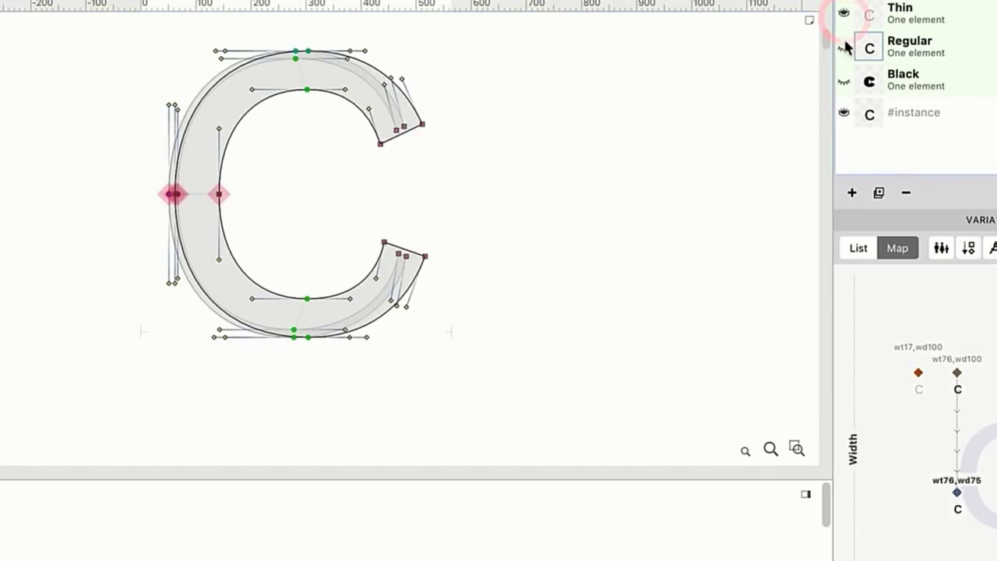
{"action": "left_click", "coordinate": [845, 47]}
{"action": "left_click", "coordinate": [844, 80]}
{"action": "key", "text": "z"}
{"action": "left_click", "coordinate": [363, 147]}
{"action": "left_click", "coordinate": [360, 143]}
{"action": "key", "text": "x"}
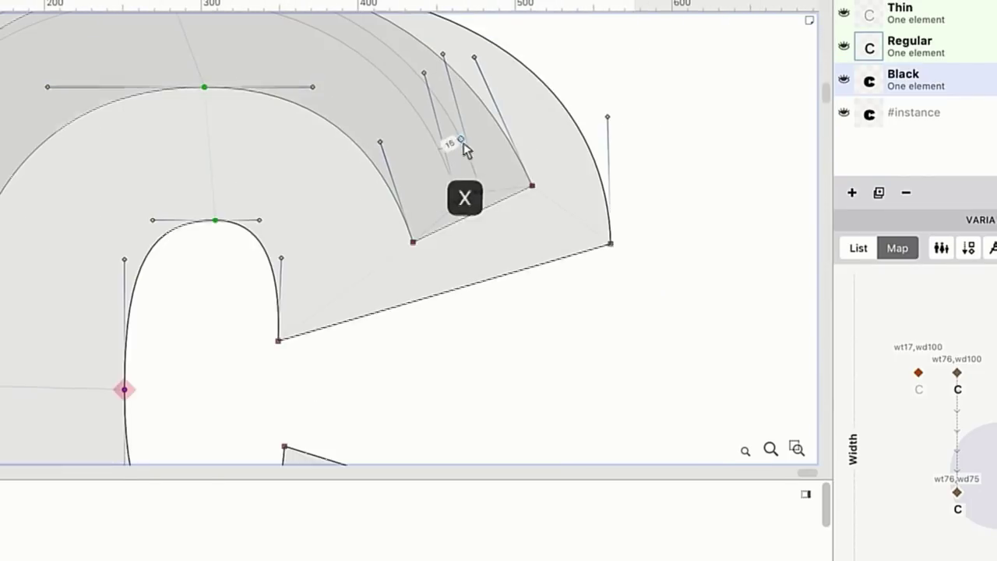
{"action": "scroll", "coordinate": [467, 152], "scroll_direction": "down", "scroll_amount": 1}
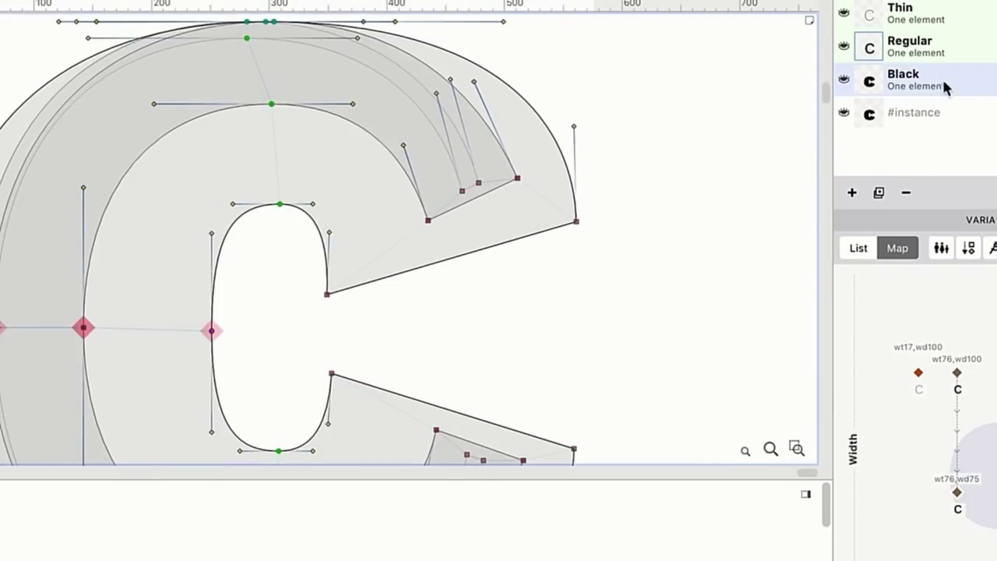
Step: Unlink the corners of the c's upper terminal in the Condensed and Thin masters
{"action": "left_click", "coordinate": [923, 4]}
{"action": "left_click", "coordinate": [474, 197]}
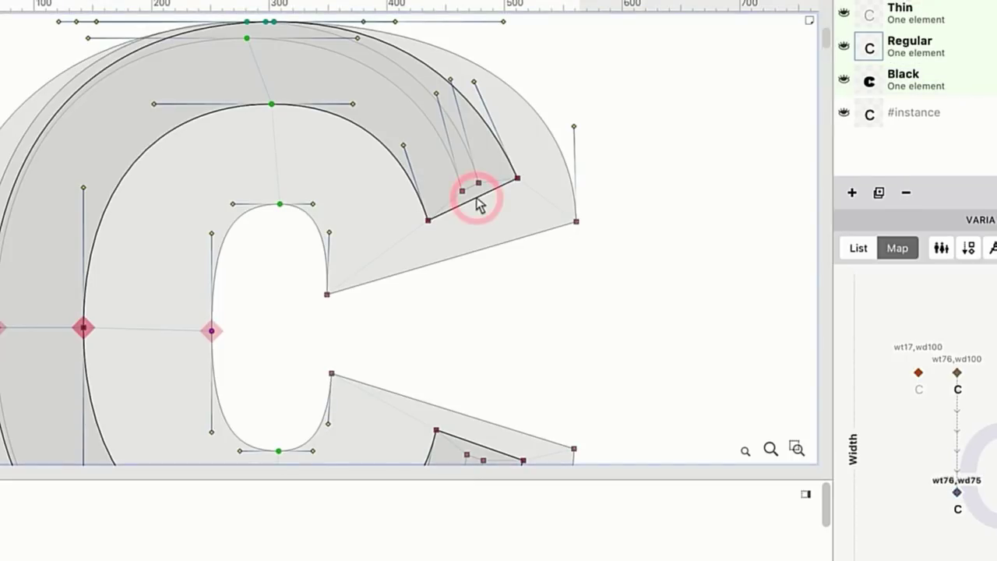
{"action": "right_click", "coordinate": [474, 197]}
{"action": "left_click", "coordinate": [537, 426]}
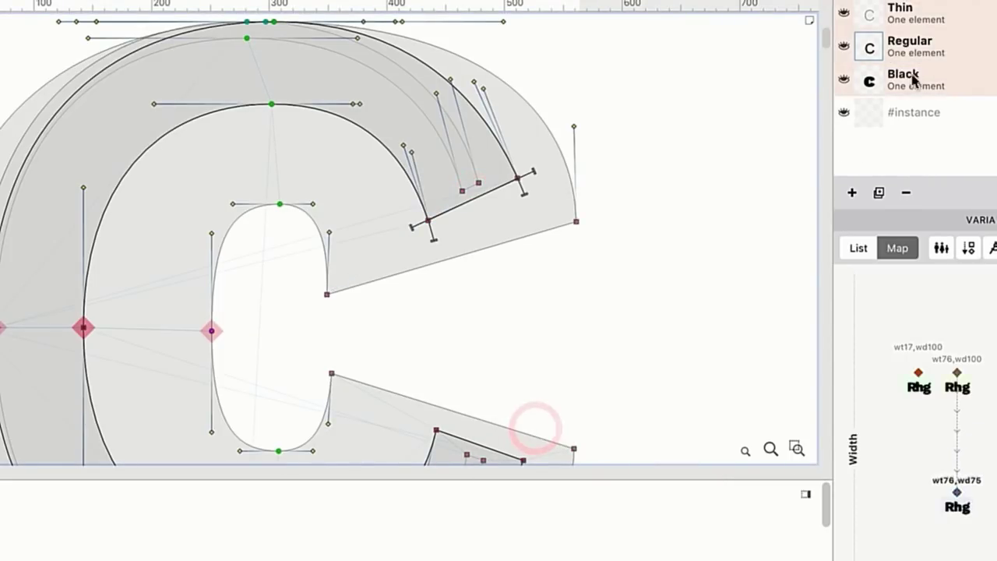
{"action": "left_click", "coordinate": [927, 10]}
{"action": "left_click", "coordinate": [470, 191]}
{"action": "right_click", "coordinate": [471, 191]}
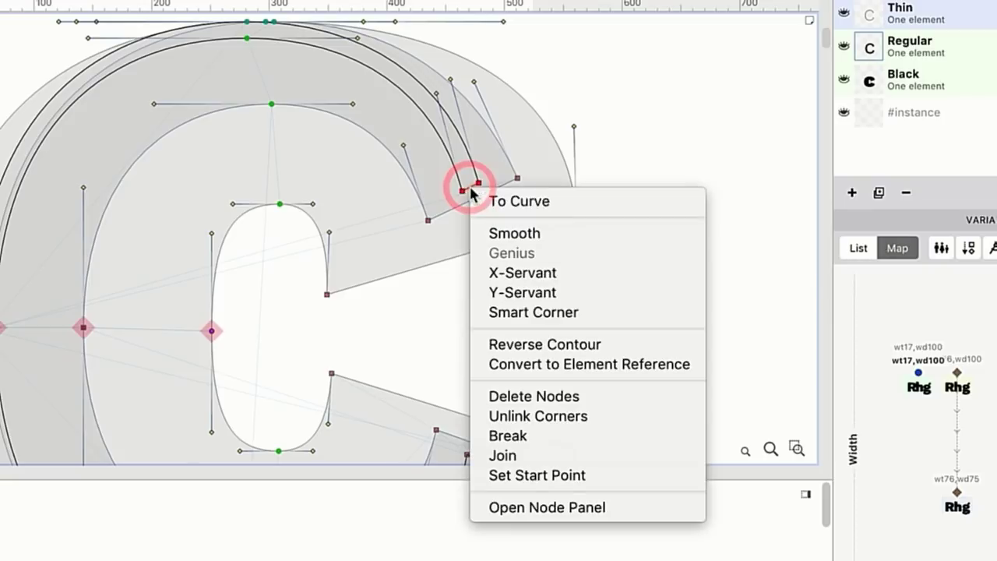
{"action": "left_click", "coordinate": [557, 418]}
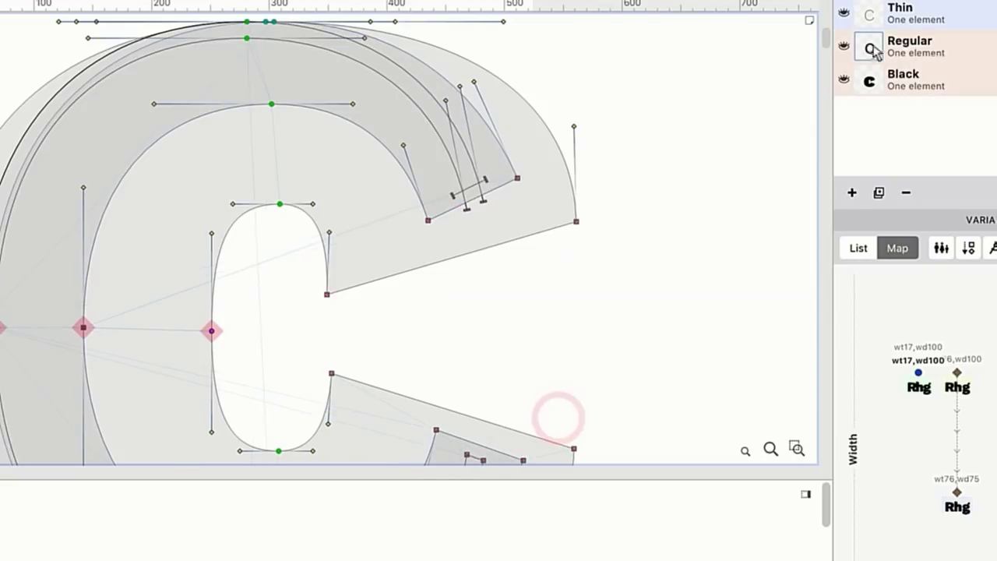
Step: Unlink the corners of the c's upper terminal in the Regular and Black masters
{"action": "left_click", "coordinate": [939, 44]}
{"action": "left_click", "coordinate": [465, 203]}
{"action": "right_click", "coordinate": [465, 204]}
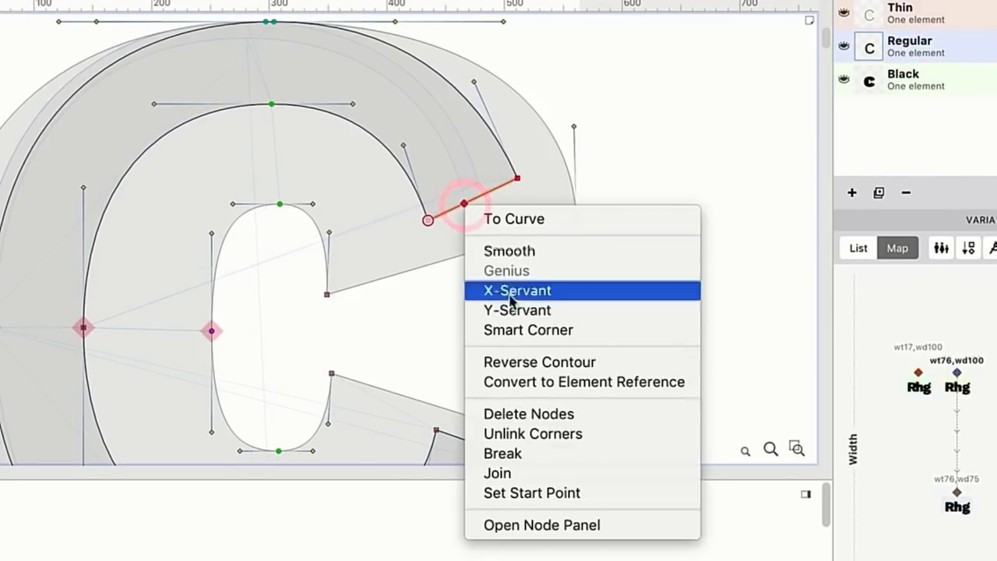
{"action": "left_click", "coordinate": [545, 433]}
{"action": "left_click", "coordinate": [929, 81]}
{"action": "right_click", "coordinate": [476, 250]}
{"action": "left_click", "coordinate": [583, 479]}
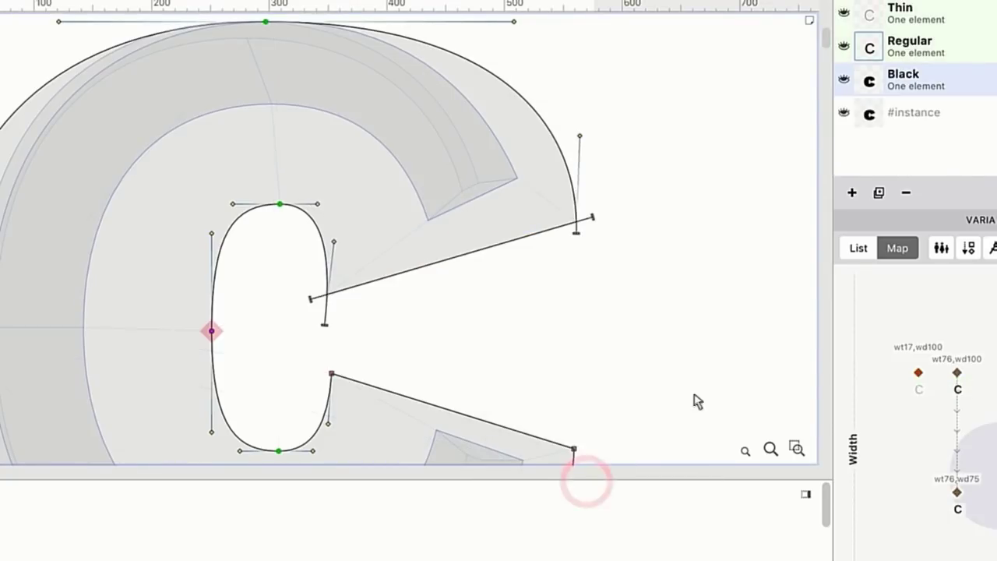
Step: Unlink the corners of the c's lower terminal in the Black, Regular and Thin masters
{"action": "scroll", "coordinate": [457, 312], "scroll_direction": "down", "scroll_amount": 3}
{"action": "left_click", "coordinate": [447, 287]}
{"action": "right_click", "coordinate": [449, 286]}
{"action": "left_click", "coordinate": [523, 516]}
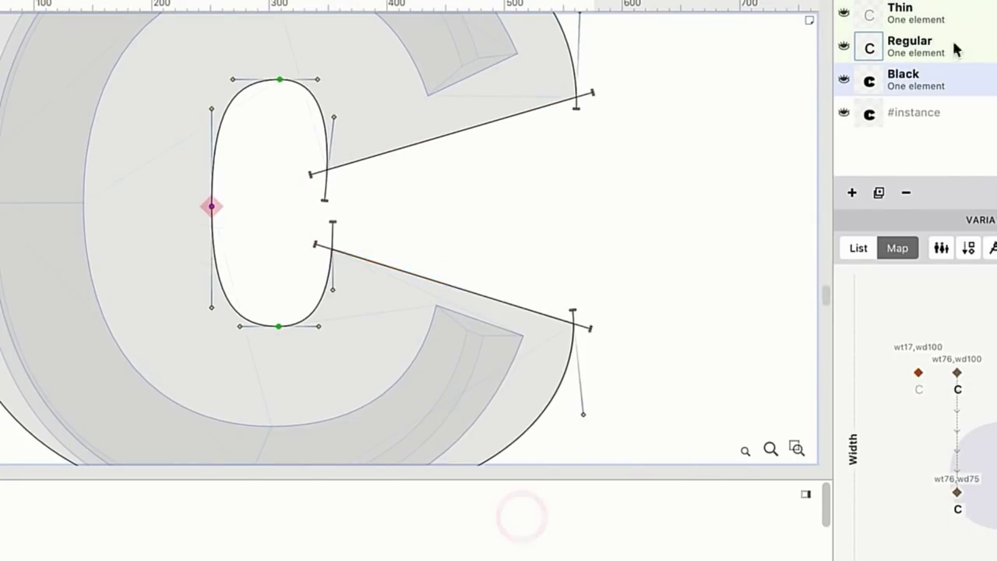
{"action": "left_click", "coordinate": [955, 49]}
{"action": "left_click", "coordinate": [490, 328]}
{"action": "right_click", "coordinate": [490, 326]}
{"action": "left_click", "coordinate": [569, 549]}
{"action": "left_click", "coordinate": [932, 21]}
{"action": "left_click", "coordinate": [474, 334]}
{"action": "right_click", "coordinate": [470, 330]}
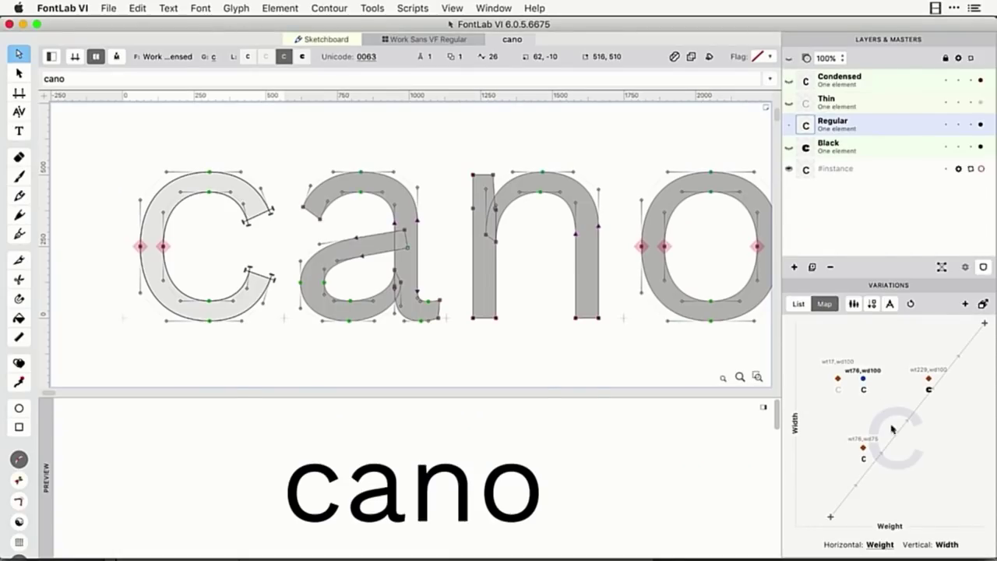
Step: Preview the word cano at the Condensed, Black and Thin masters and at in-between locations on the variation map
{"action": "left_click", "coordinate": [863, 447]}
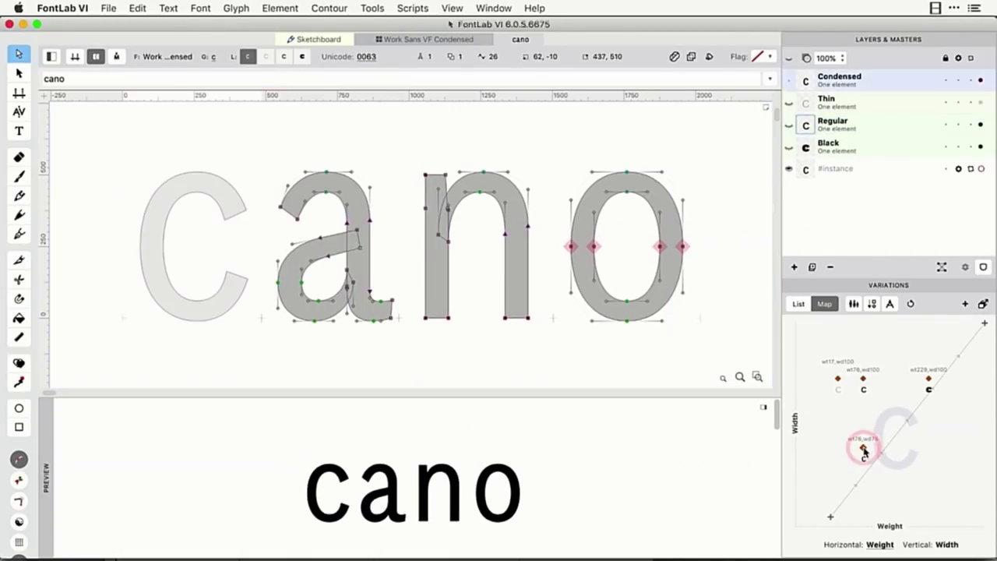
{"action": "left_click", "coordinate": [927, 379]}
{"action": "left_click", "coordinate": [838, 379]}
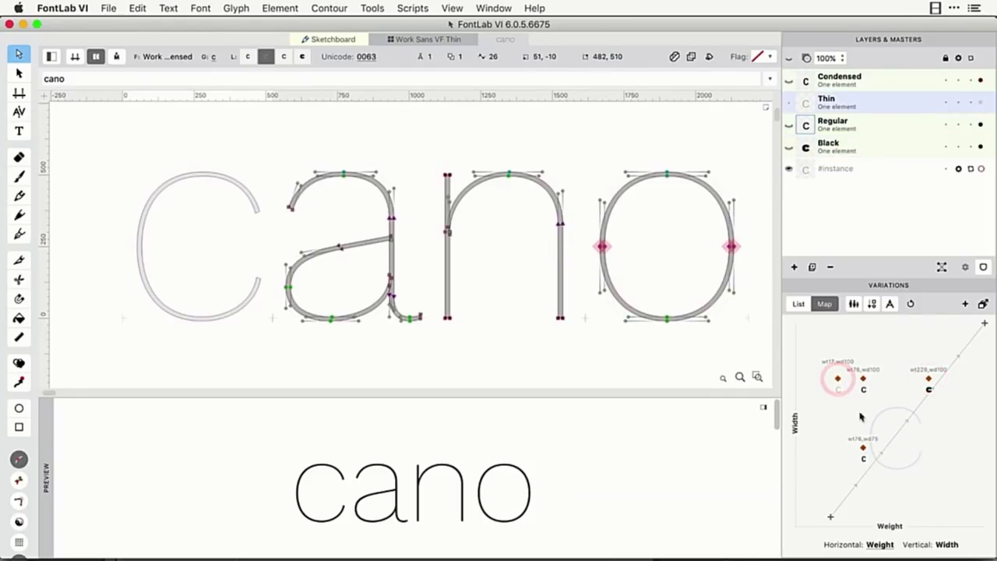
{"action": "left_click_drag", "start_coordinate": [862, 448], "coordinate": [926, 385]}
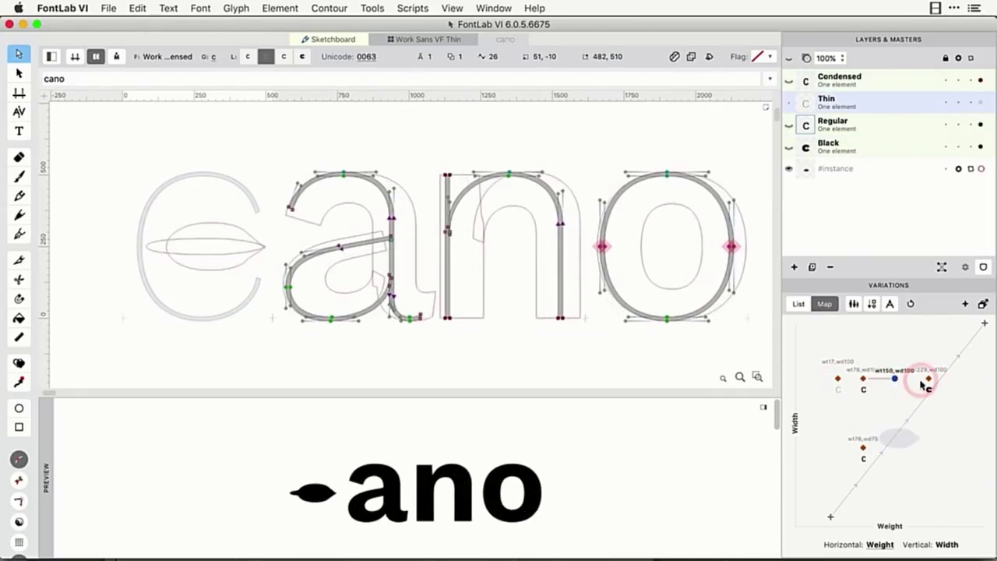
Step: Turn on the A option for the variations and preview the interpolation from Black to Condensed
{"action": "left_click", "coordinate": [889, 305]}
{"action": "left_click_drag", "start_coordinate": [926, 380], "coordinate": [864, 449]}
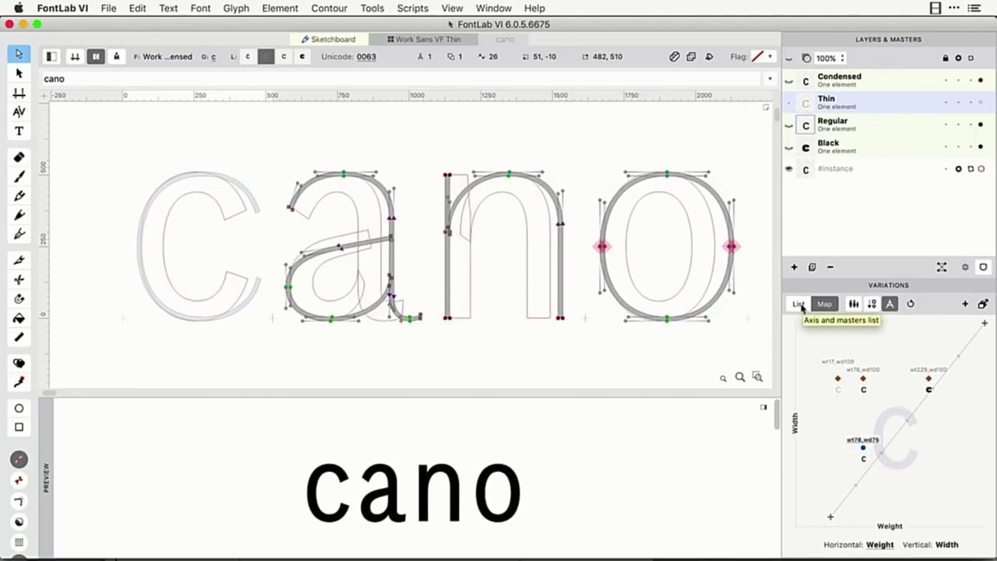
Step: Examine the c's unlinked terminals closely in the Regular, Black, Thin and Condensed masters
{"action": "left_click", "coordinate": [179, 178]}
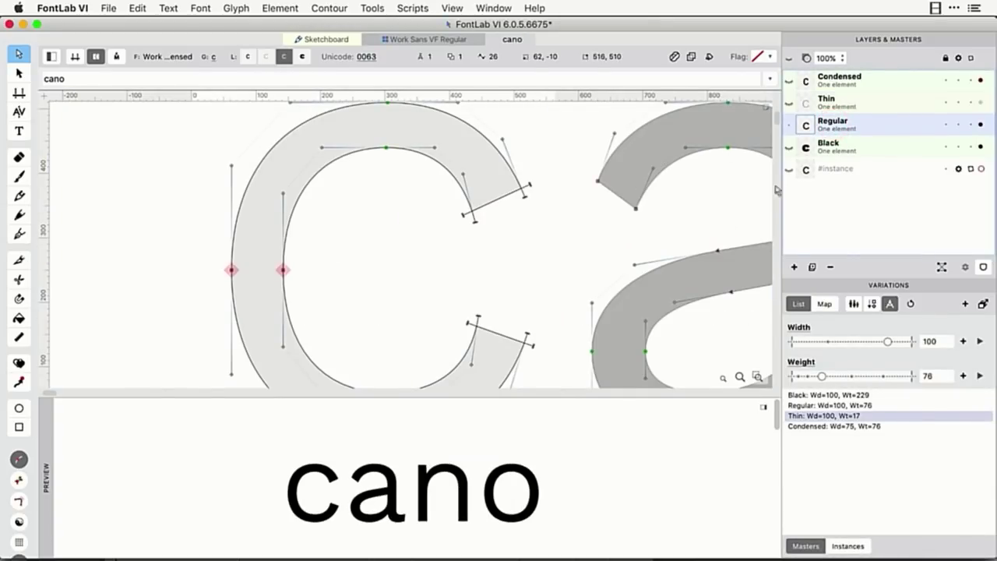
{"action": "key", "text": "alt"}
{"action": "left_click", "coordinate": [408, 303], "text": "alt"}
{"action": "left_click", "coordinate": [407, 304], "text": "alt"}
{"action": "left_click", "coordinate": [408, 304], "text": "alt"}
{"action": "left_click", "coordinate": [407, 304], "text": "alt"}
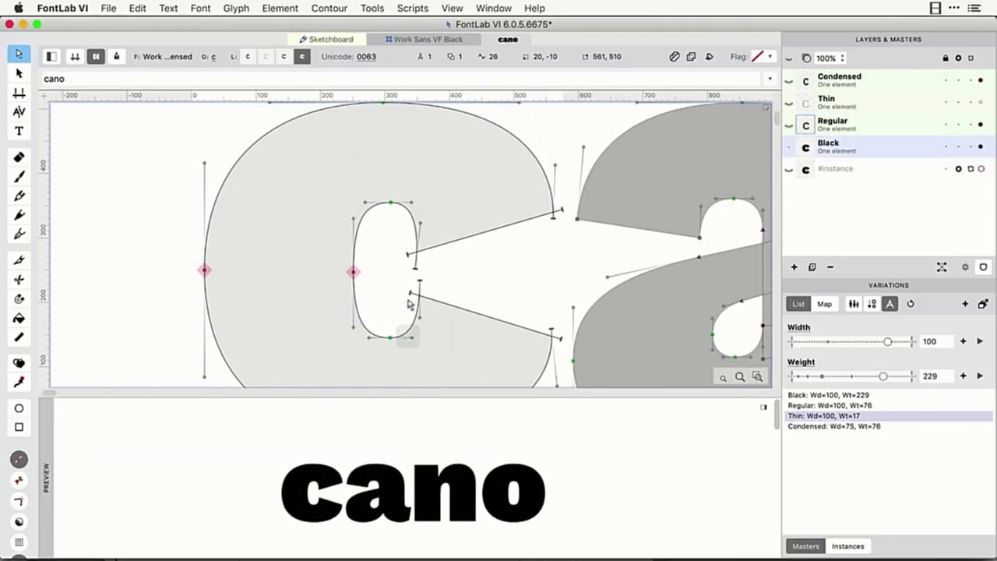
{"action": "left_click", "coordinate": [407, 304], "text": "alt"}
{"action": "left_click", "coordinate": [408, 304], "text": "alt"}
{"action": "left_click", "coordinate": [408, 303], "text": "alt"}
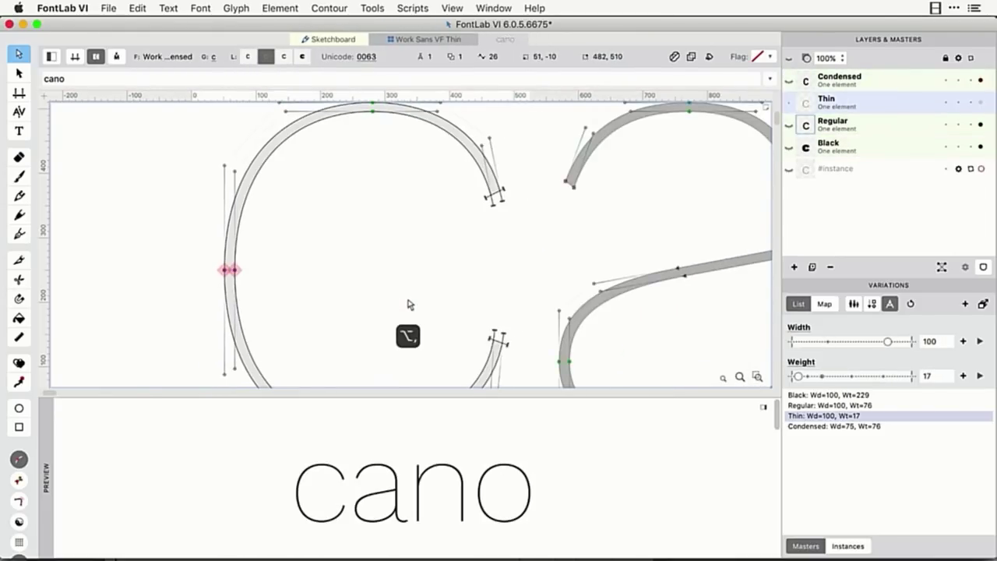
{"action": "left_click", "coordinate": [407, 304], "text": "alt"}
Step: Preview cano at width 110 and weight 228.3, and play the Weight axis animation
{"action": "left_click", "coordinate": [708, 442]}
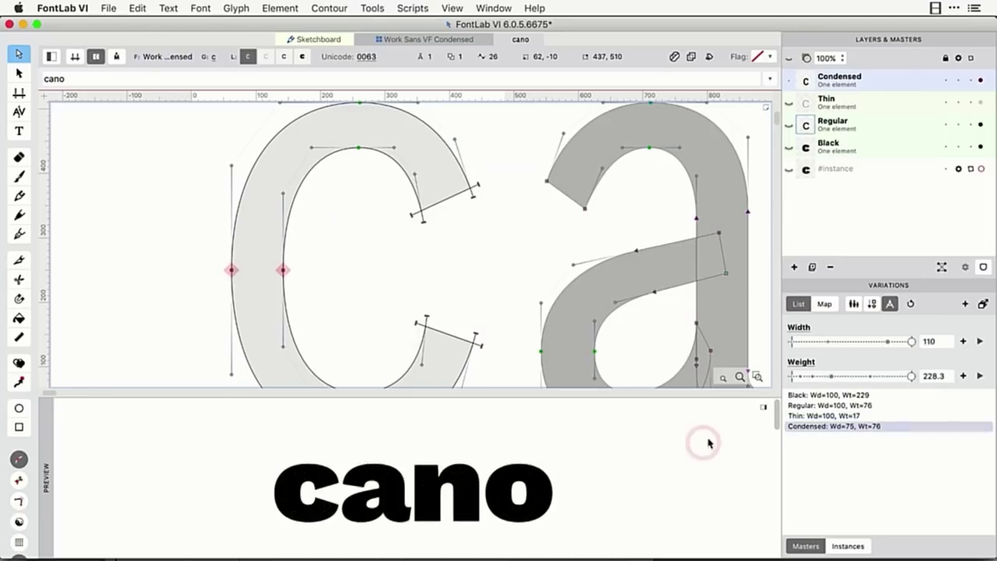
{"action": "left_click", "coordinate": [980, 376]}
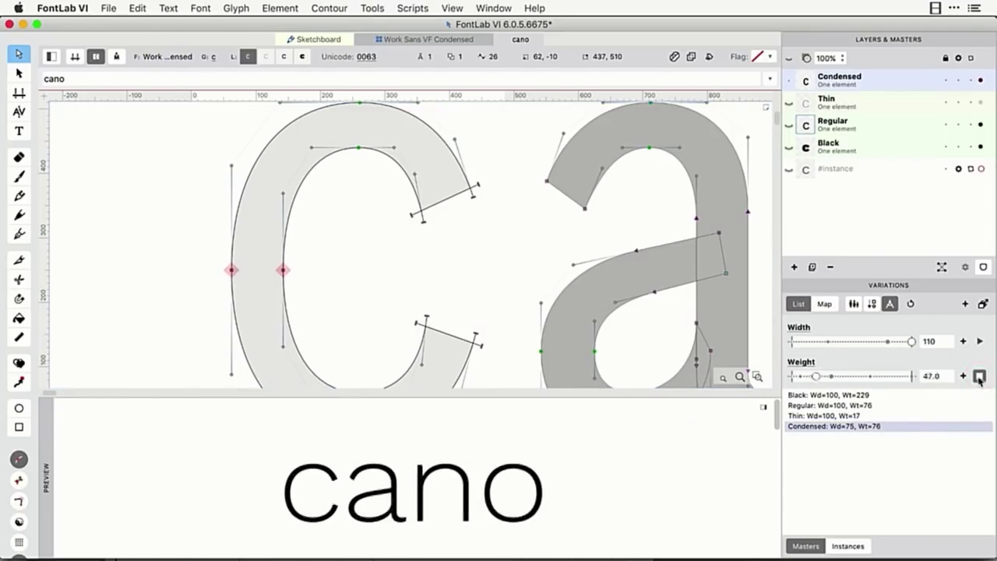
Step: Try to raise the edge of the Black c's upper terminal and toggle the Weight axis animation
{"action": "left_click", "coordinate": [841, 145]}
{"action": "left_click_drag", "start_coordinate": [407, 252], "coordinate": [408, 229]}
{"action": "left_click", "coordinate": [980, 375]}
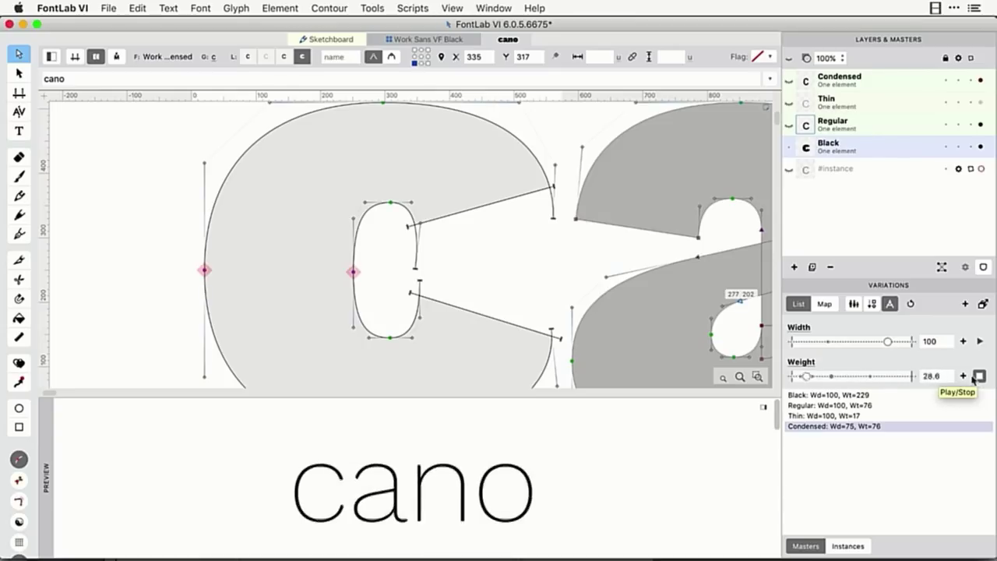
{"action": "left_click", "coordinate": [442, 229]}
Step: Set the variation map's animation path to run from Thin (wt17, wd100) to Black (wt229, wd100)
{"action": "left_click", "coordinate": [824, 303]}
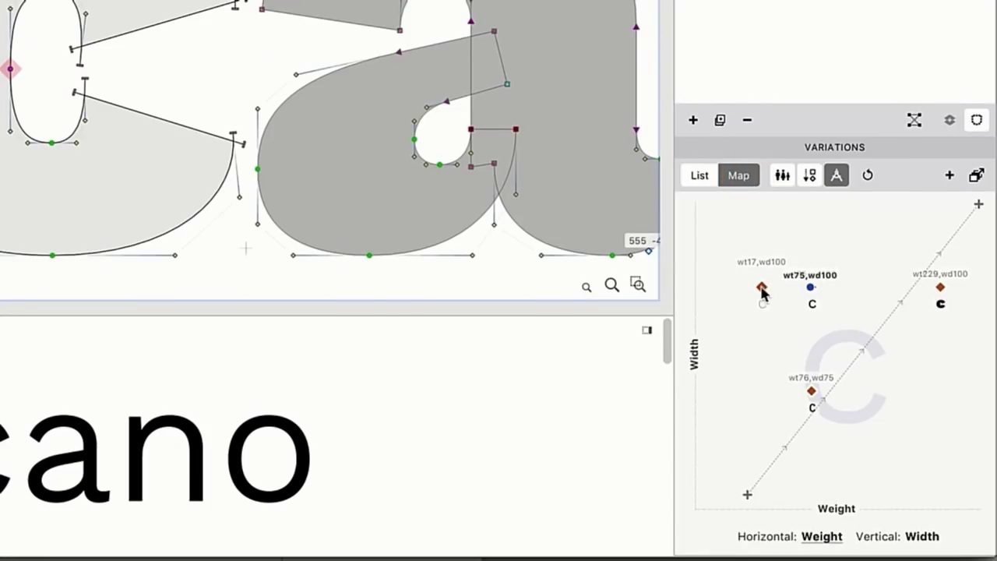
{"action": "left_click_drag", "start_coordinate": [746, 495], "coordinate": [762, 287]}
{"action": "left_click_drag", "start_coordinate": [978, 204], "coordinate": [941, 287]}
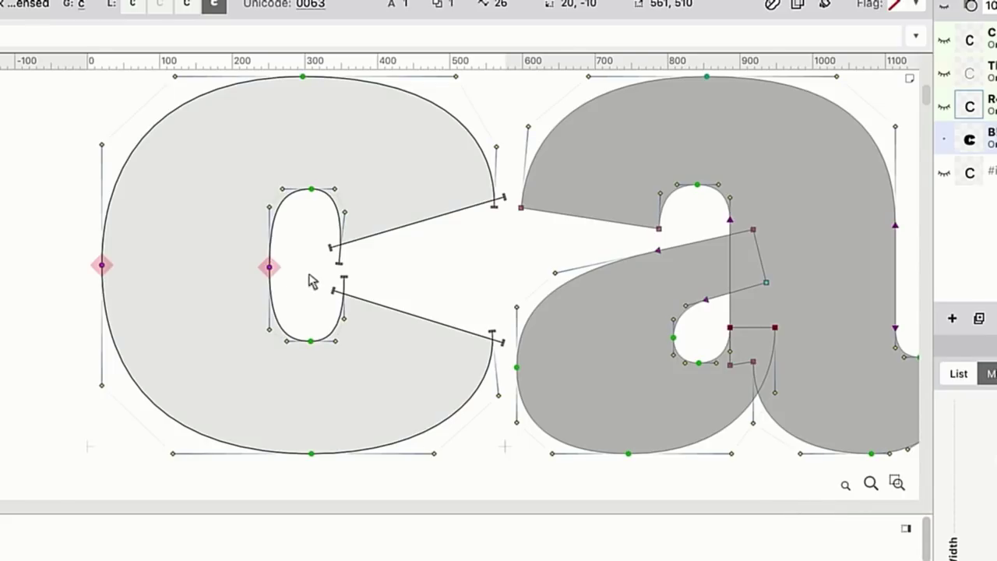
Step: Level the upper and lower terminal edges of the Black c horizontally and pull its unlinked outer curve ends into the aperture
{"action": "left_click_drag", "start_coordinate": [329, 246], "coordinate": [331, 213]}
{"action": "left_click_drag", "start_coordinate": [336, 296], "coordinate": [316, 322]}
{"action": "left_click_drag", "start_coordinate": [491, 334], "coordinate": [512, 219]}
{"action": "left_click_drag", "start_coordinate": [504, 344], "coordinate": [512, 321]}
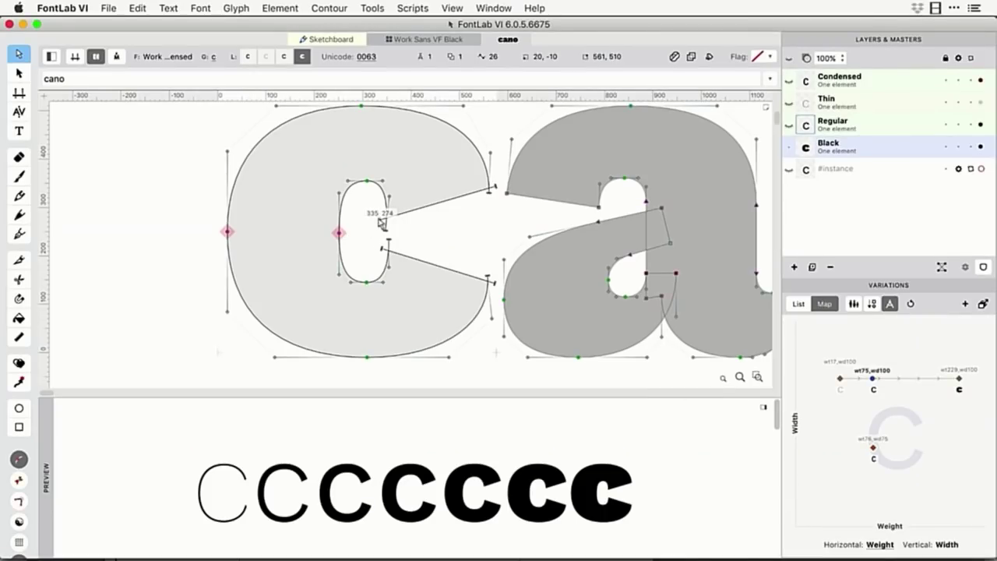
{"action": "left_click_drag", "start_coordinate": [381, 222], "coordinate": [368, 270]}
{"action": "left_click_drag", "start_coordinate": [489, 280], "coordinate": [480, 227]}
{"action": "left_click_drag", "start_coordinate": [496, 187], "coordinate": [501, 199]}
{"action": "left_click_drag", "start_coordinate": [494, 281], "coordinate": [501, 270]}
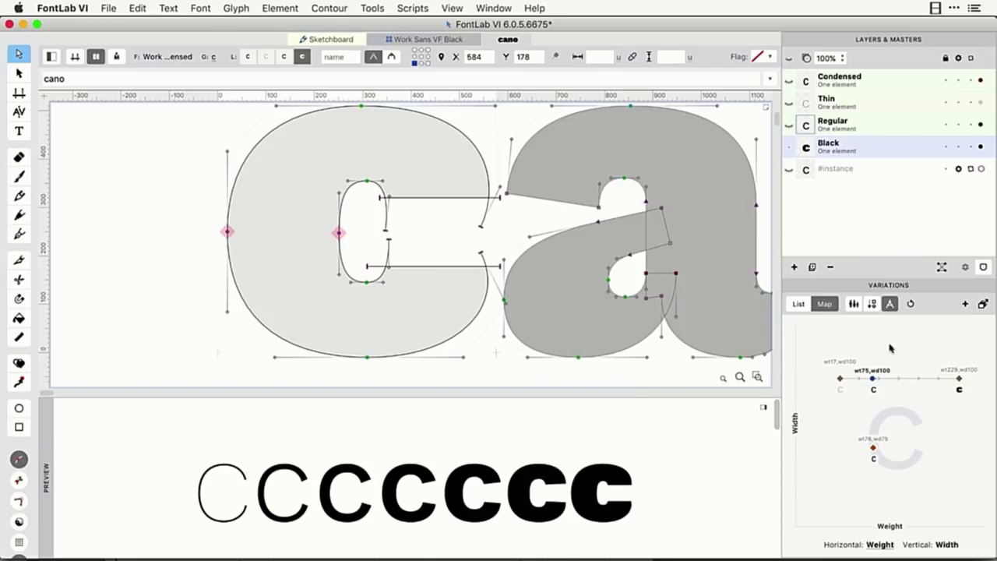
Step: Play the Weight and Width axis animations together on cano, stop the Width animation and adjust the width manually
{"action": "left_click", "coordinate": [800, 304]}
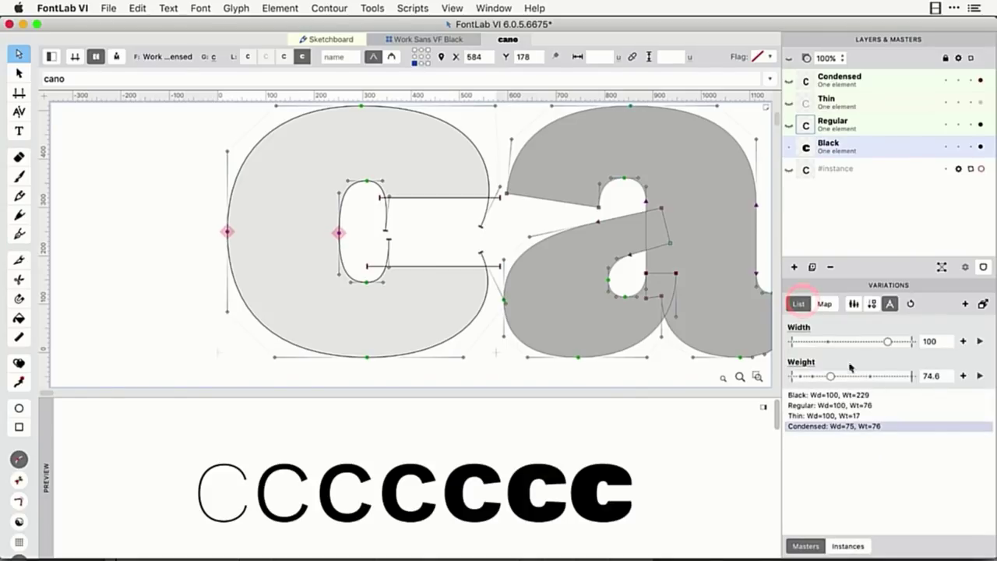
{"action": "left_click", "coordinate": [980, 377]}
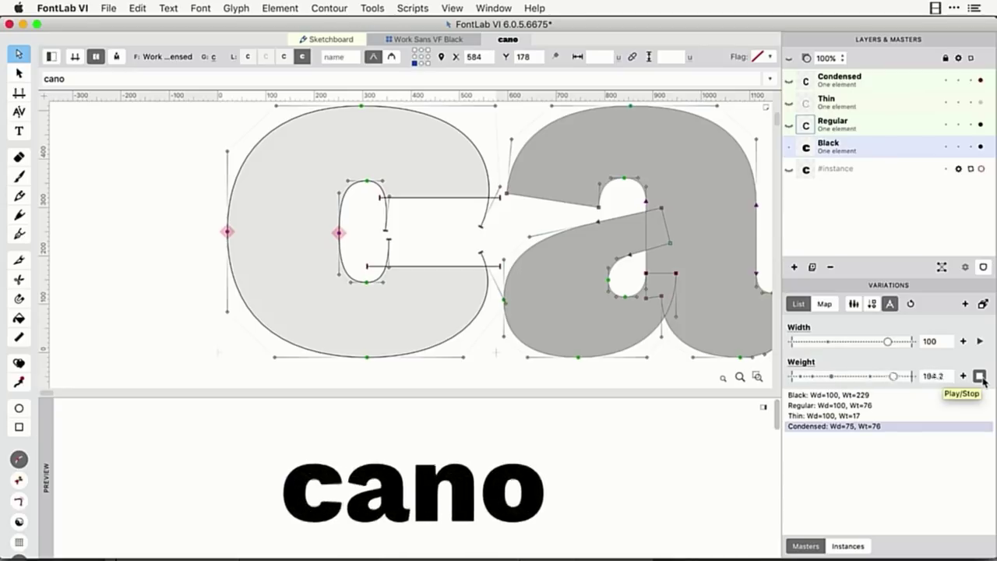
{"action": "left_click", "coordinate": [979, 341]}
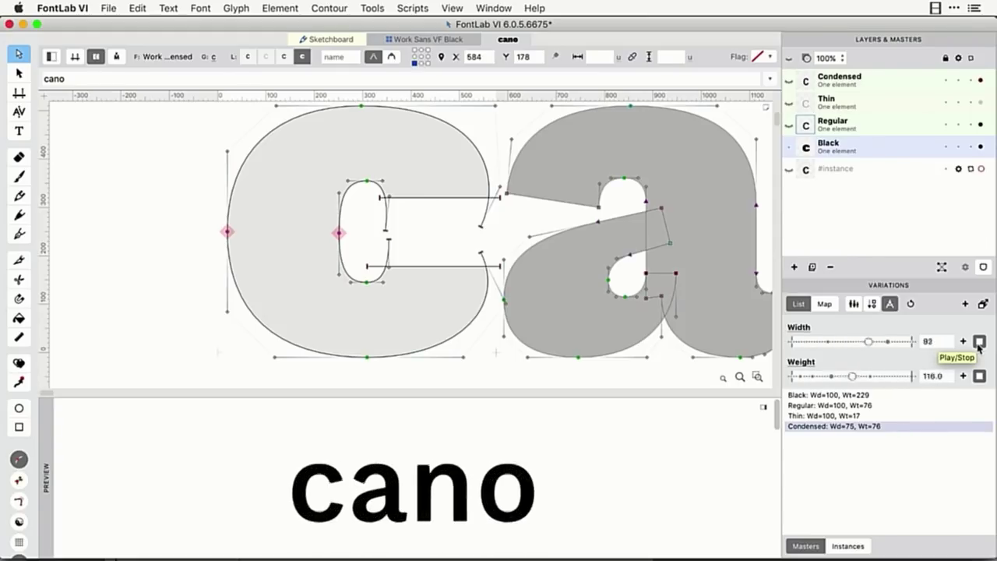
{"action": "left_click", "coordinate": [974, 341]}
{"action": "mouse_move", "coordinate": [888, 341]}
{"action": "left_mouse_down"}
{"action": "mouse_move", "coordinate": [832, 345]}
{"action": "mouse_move", "coordinate": [879, 340]}
{"action": "left_mouse_up"}
Step: Set the variation map's animation path to run from Regular (wt76, wd100) to Condensed (wt76, wd75)
{"action": "left_click", "coordinate": [824, 303]}
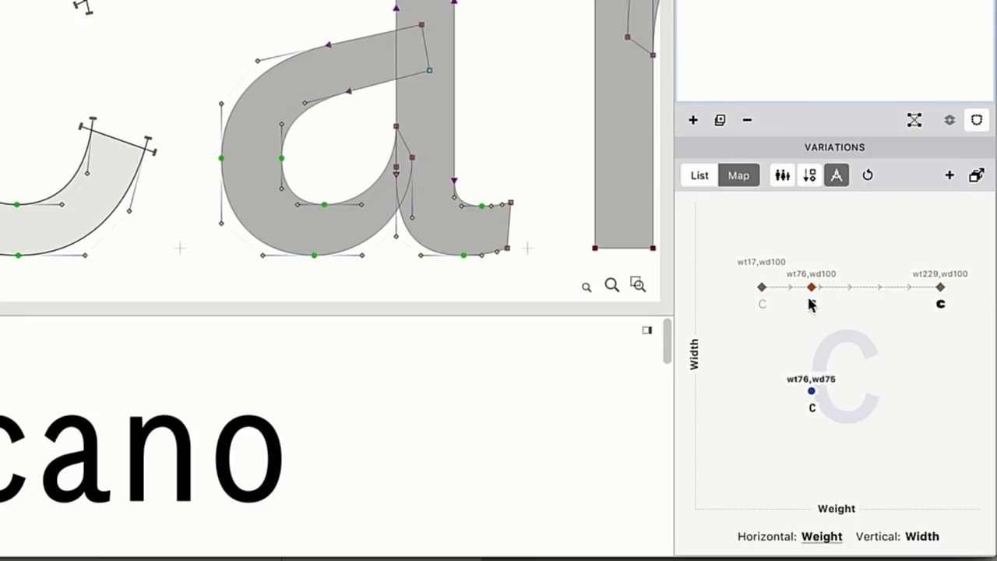
{"action": "mouse_move", "coordinate": [810, 287]}
{"action": "left_mouse_down"}
{"action": "mouse_move", "coordinate": [794, 285]}
{"action": "mouse_move", "coordinate": [937, 296]}
{"action": "mouse_move", "coordinate": [812, 398]}
{"action": "left_mouse_up"}
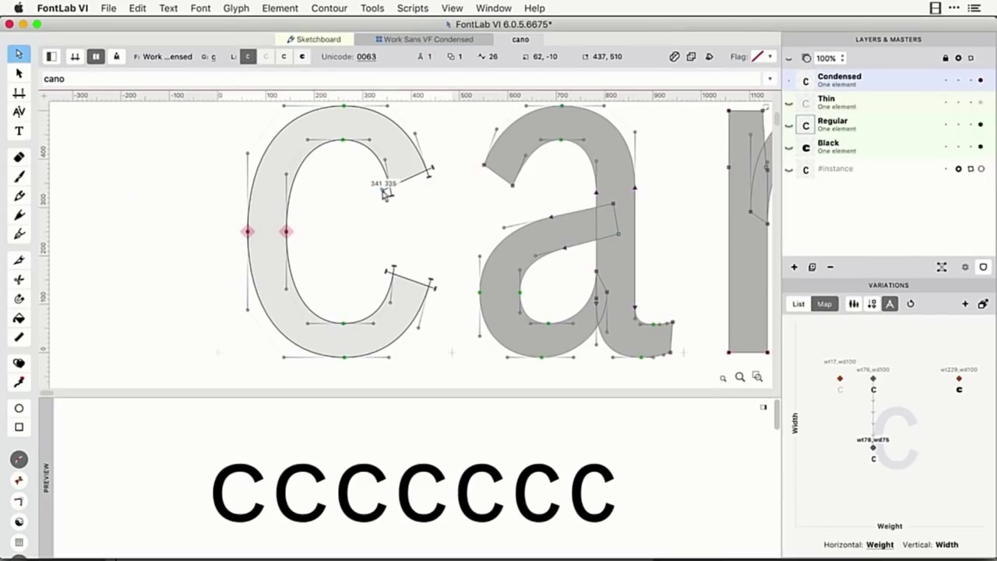
Step: Extend the outer curve ends of both Condensed c terminals into the aperture, with the lower one at 451, 207
{"action": "left_click_drag", "start_coordinate": [429, 168], "coordinate": [429, 207]}
{"action": "left_click_drag", "start_coordinate": [435, 263], "coordinate": [438, 256]}
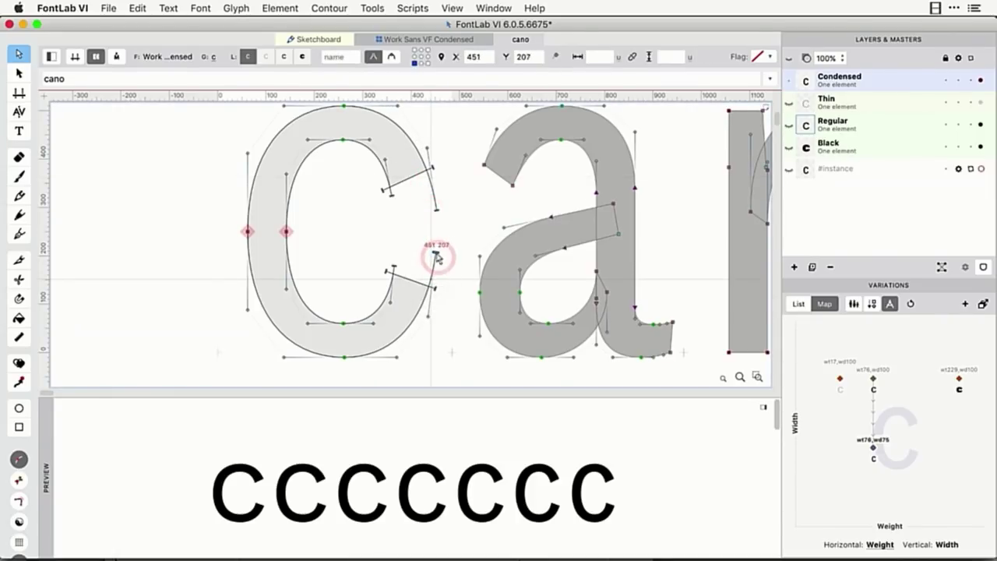
{"action": "mouse_move", "coordinate": [441, 142]}
{"action": "left_mouse_down"}
{"action": "mouse_move", "coordinate": [375, 166]}
{"action": "mouse_move", "coordinate": [437, 137]}
{"action": "left_mouse_up"}
Step: Select the curve handles beside both Condensed c terminals and nudge them to the right
{"action": "left_click_drag", "start_coordinate": [381, 151], "coordinate": [433, 148]}
{"action": "left_click_drag", "start_coordinate": [380, 293], "coordinate": [429, 318]}
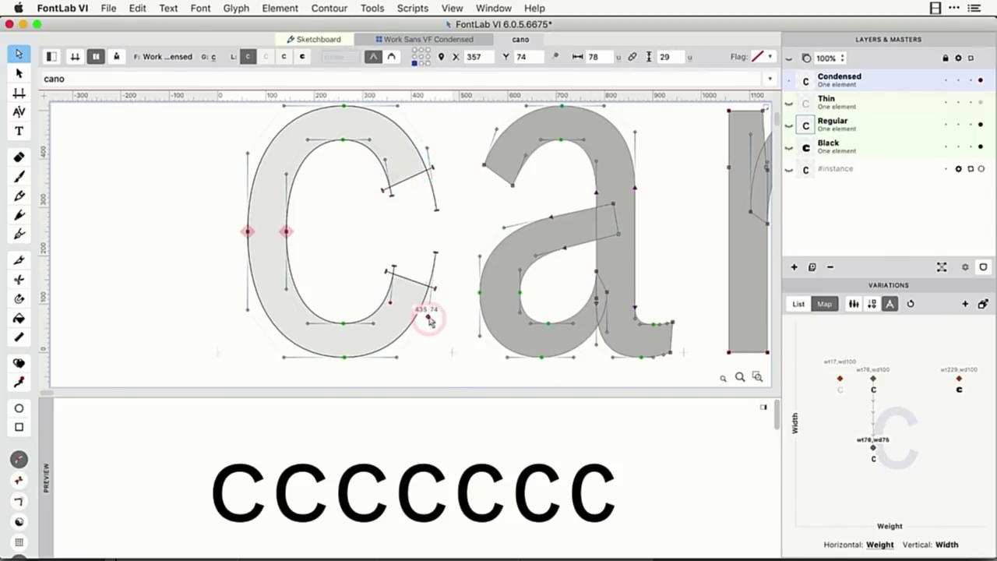
{"action": "left_click", "coordinate": [391, 151], "text": "alt+shift"}
{"action": "left_click_drag", "start_coordinate": [391, 151], "coordinate": [429, 149]}
{"action": "key", "text": "shift+Right"}
{"action": "key", "text": "shift+Right"}
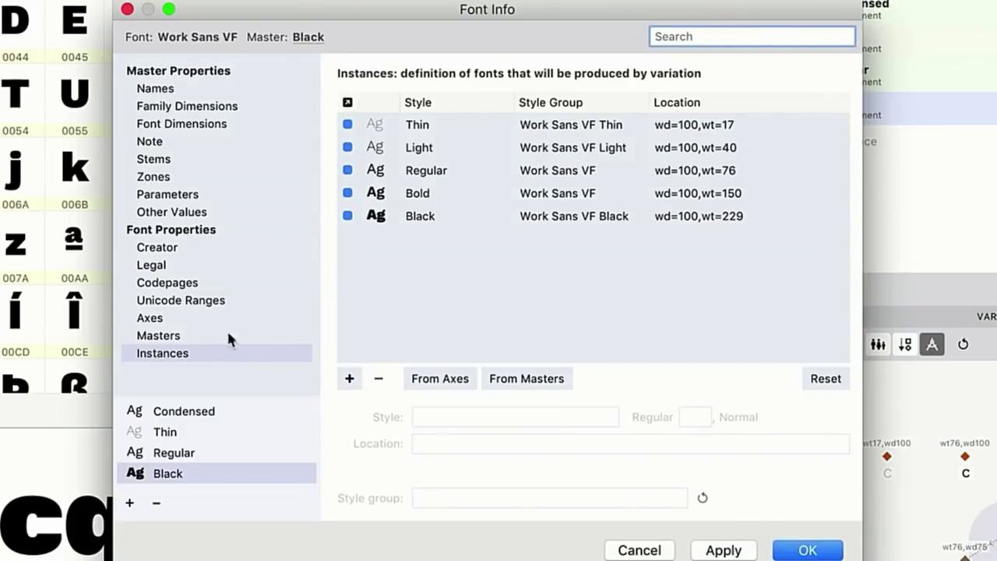
Step: Add the style definition "Semi Condensed"=82 between Condensed and Normal on the width axis in the font's axis settings
{"action": "left_click", "coordinate": [173, 316]}
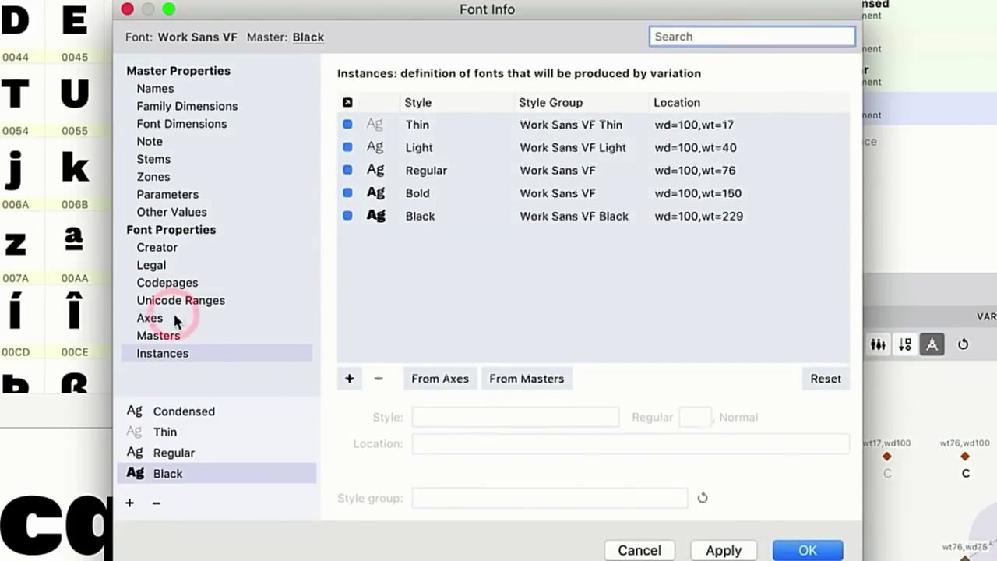
{"action": "left_click", "coordinate": [461, 144]}
{"action": "type", "text": "Semi(Normal)=100"}
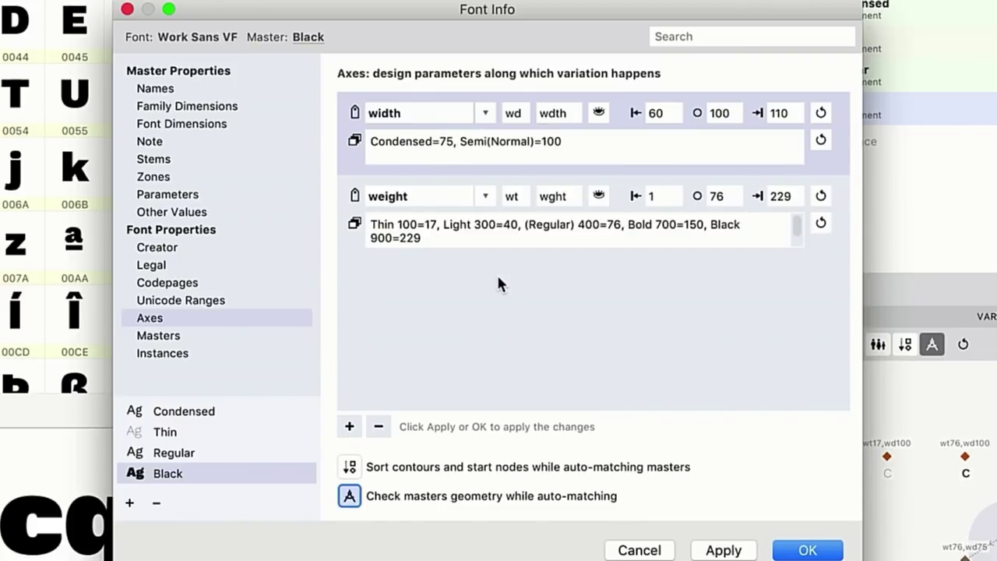
{"action": "key", "text": "alt+Left"}
{"action": "type", "text": "\""}
{"action": "key", "text": "alt+Right"}
{"action": "type", "text": "Condensed"}
{"action": "type", "text": "\"=82"}
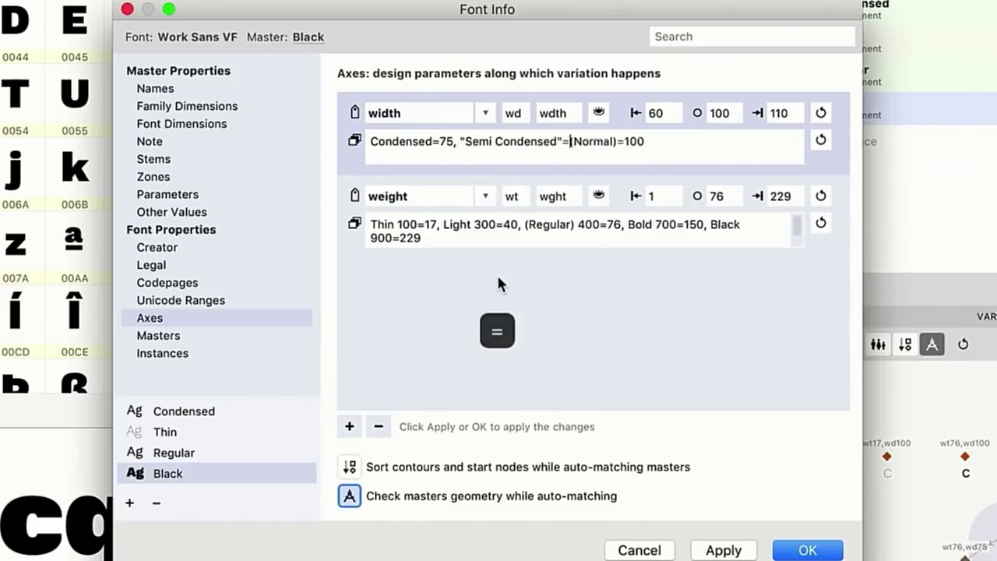
{"action": "type", "text": ","}
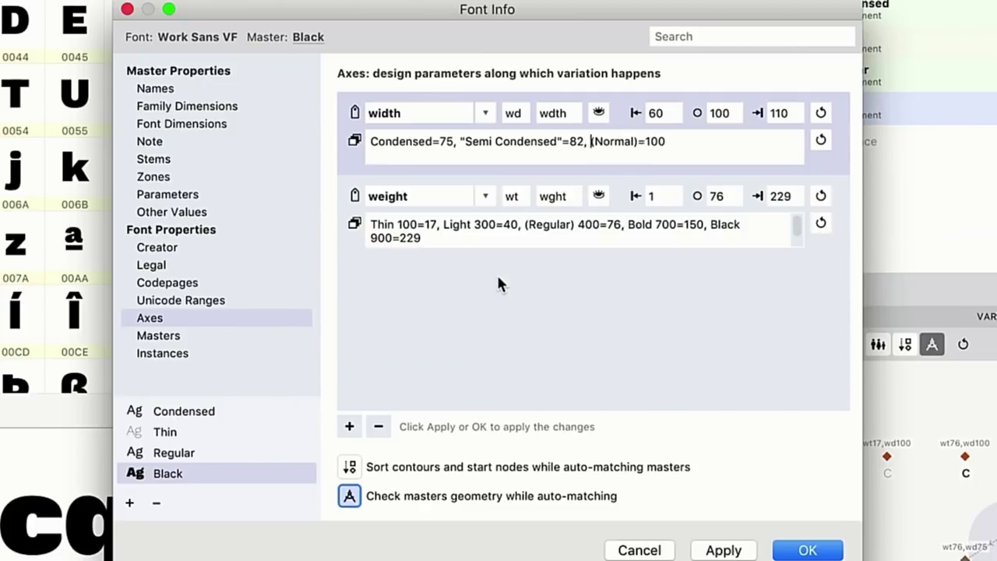
{"action": "left_click", "coordinate": [689, 141]}
Step: Regenerate the font's instances from the axis definitions and apply the font info changes
{"action": "left_click", "coordinate": [162, 353]}
{"action": "left_click", "coordinate": [424, 379]}
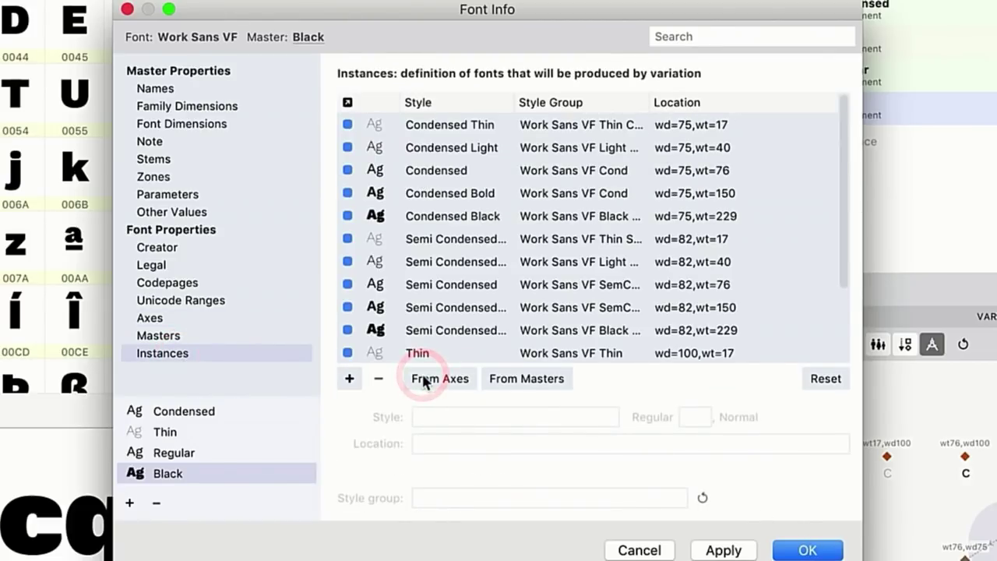
{"action": "scroll", "coordinate": [450, 244], "scroll_direction": "down", "scroll_amount": 2}
{"action": "left_click", "coordinate": [807, 549]}
Step: Preview the predefined instances, including Condensed Bold, Condensed Light, Semi Condensed Thin, Semi Condensed, Condensed and Regular, to compare their widths
{"action": "left_click", "coordinate": [699, 304]}
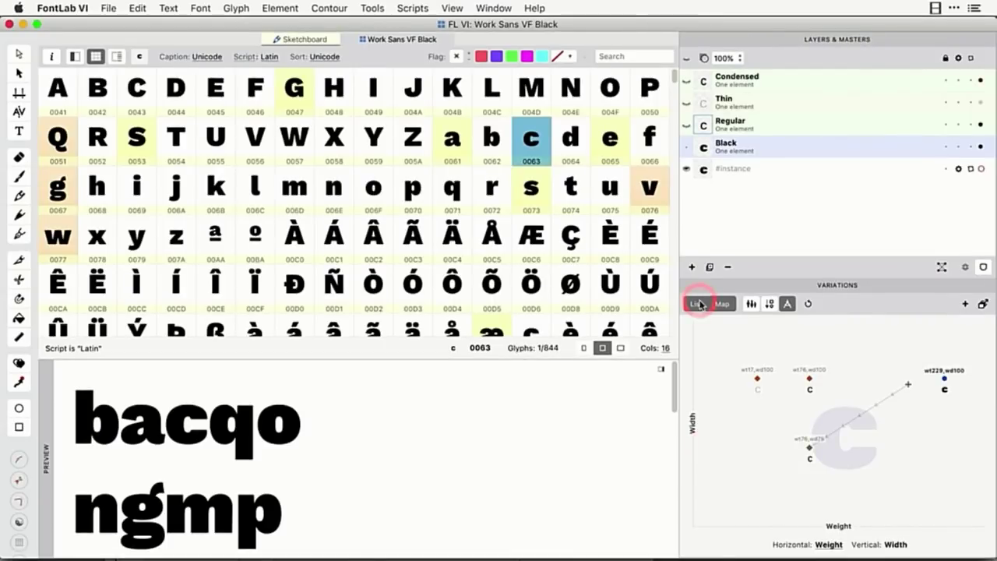
{"action": "left_click", "coordinate": [744, 545]}
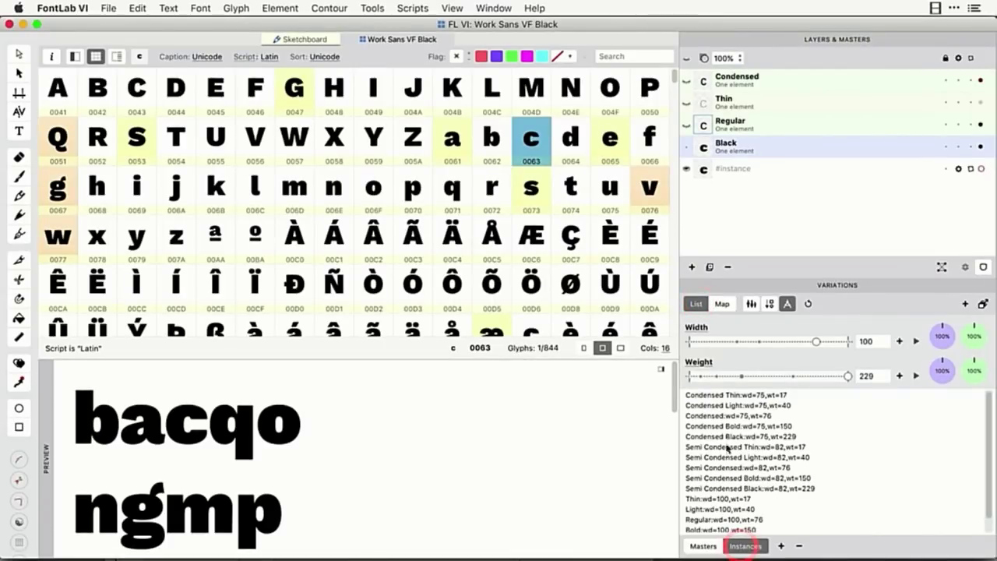
{"action": "left_click", "coordinate": [724, 426]}
{"action": "left_click", "coordinate": [728, 405]}
{"action": "left_click", "coordinate": [739, 450]}
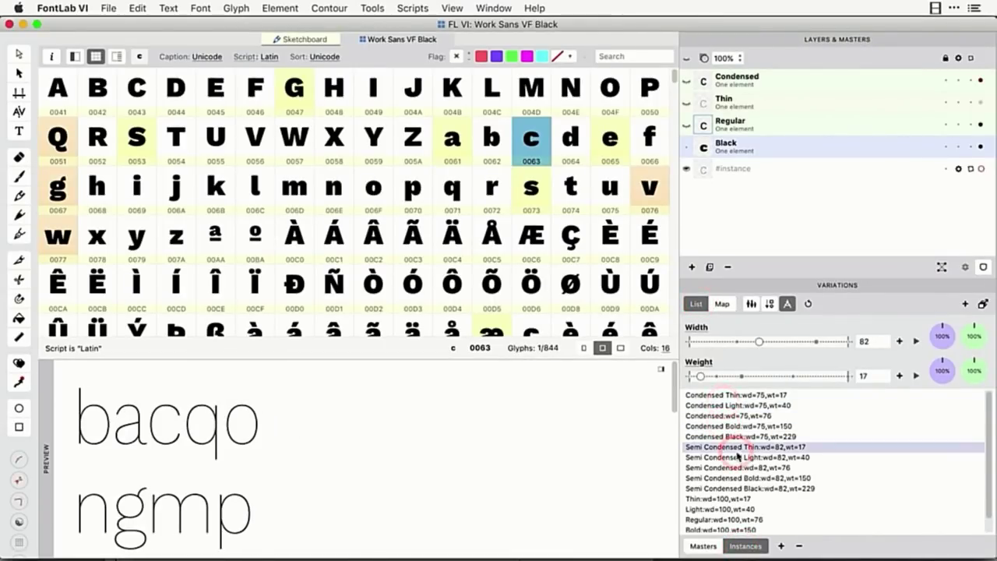
{"action": "left_click", "coordinate": [743, 468]}
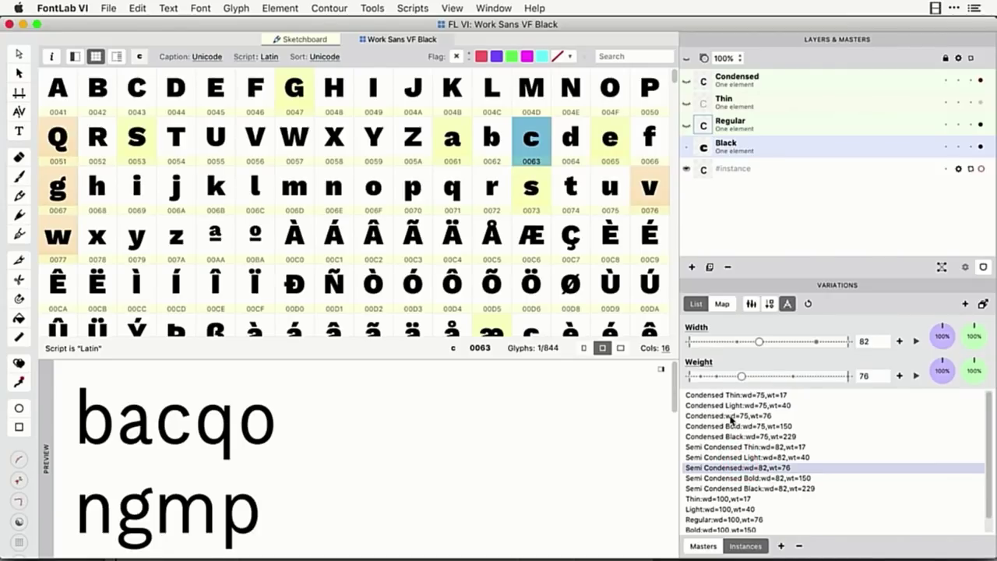
{"action": "left_click", "coordinate": [731, 417]}
{"action": "left_click", "coordinate": [742, 468]}
{"action": "left_click", "coordinate": [743, 520]}
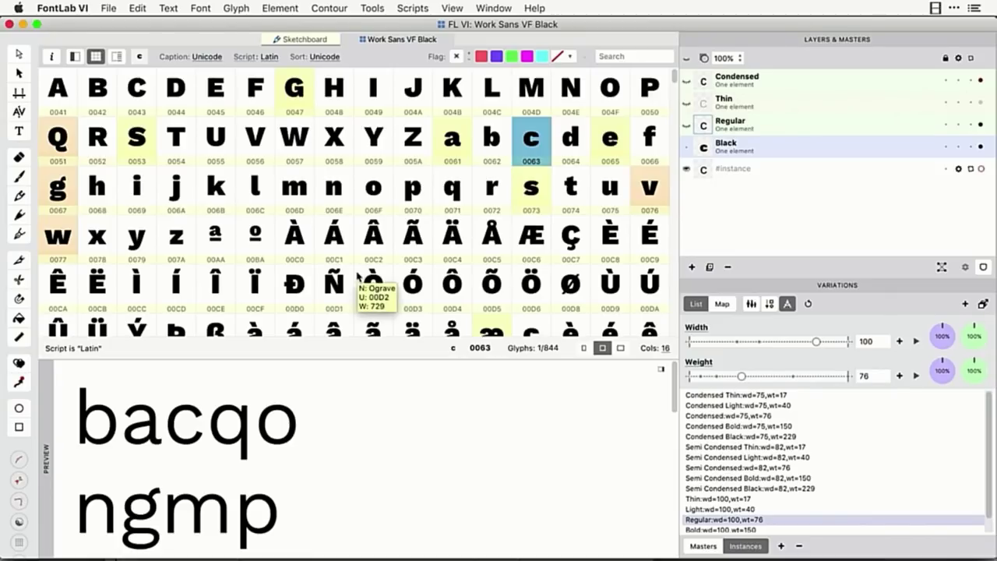
Step: Set the width axis's Semi Condensed value to 90 in Font Info and regenerate the instances from the axes
{"action": "key", "text": "alt+super+f"}
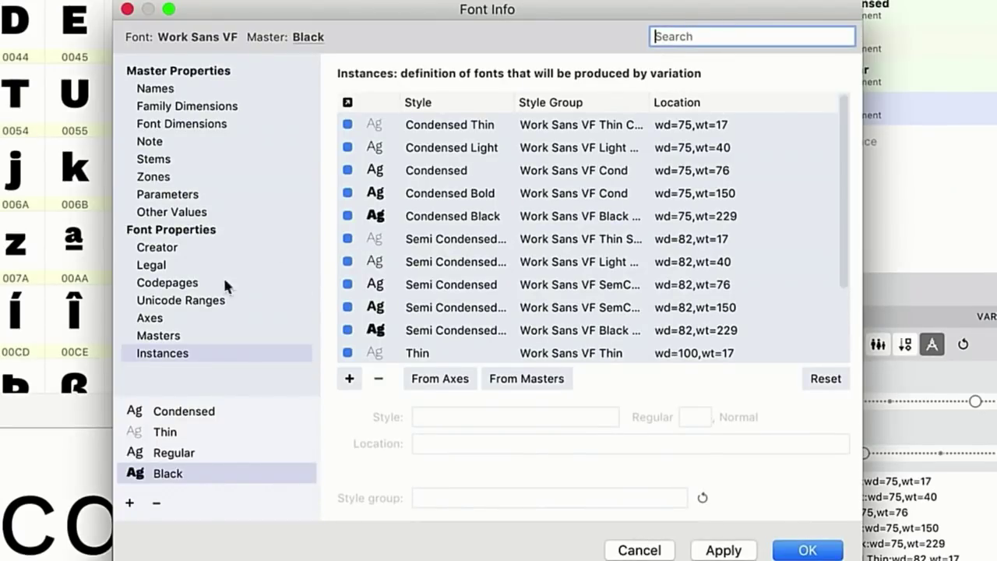
{"action": "left_click", "coordinate": [150, 317]}
{"action": "double_click", "coordinate": [571, 142]}
{"action": "type", "text": "90"}
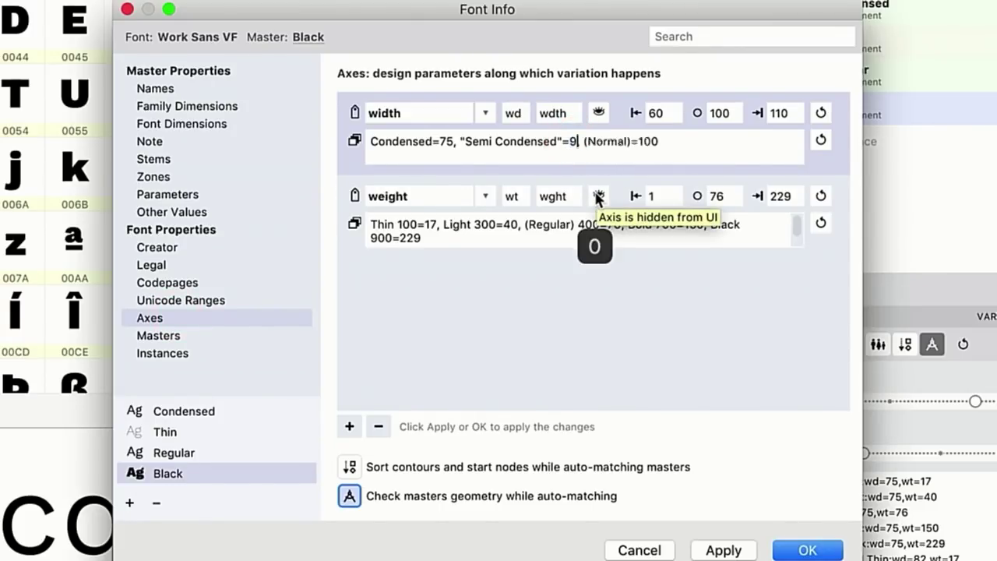
{"action": "left_click", "coordinate": [187, 352]}
{"action": "left_click", "coordinate": [446, 378]}
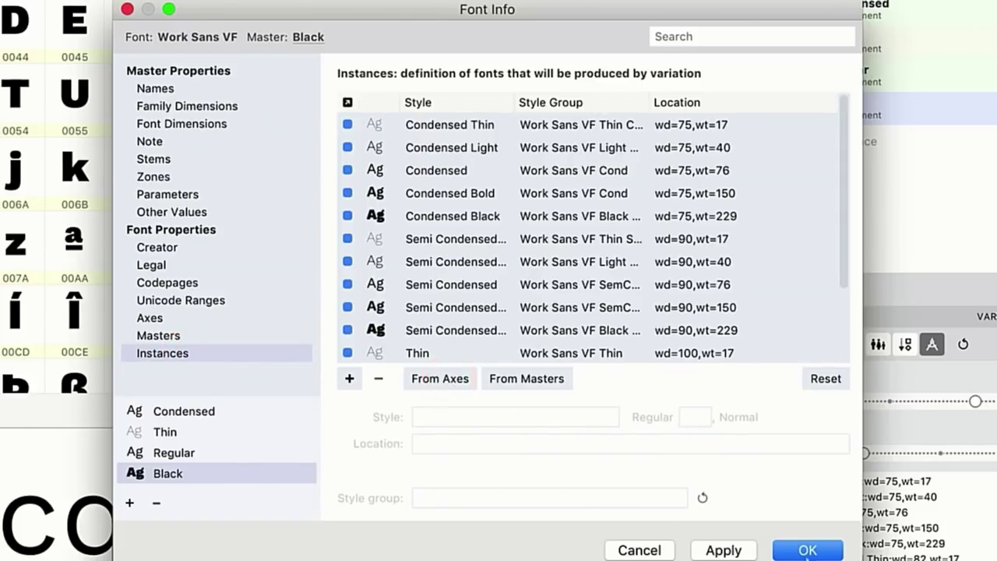
{"action": "left_click", "coordinate": [807, 550]}
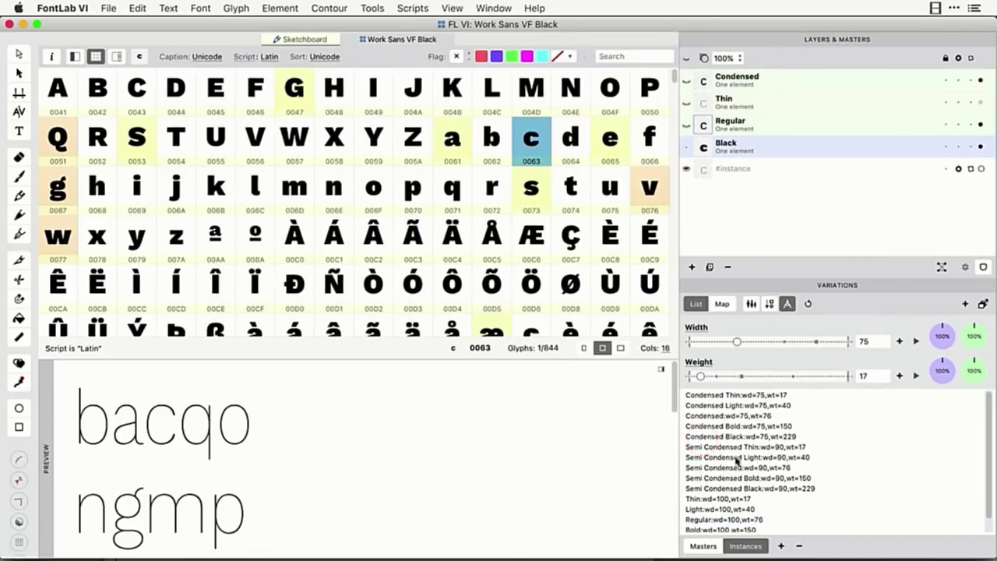
Step: Preview the Semi Condensed Light, Semi Condensed, Condensed and Regular instances to compare the revised widths
{"action": "left_click", "coordinate": [736, 458]}
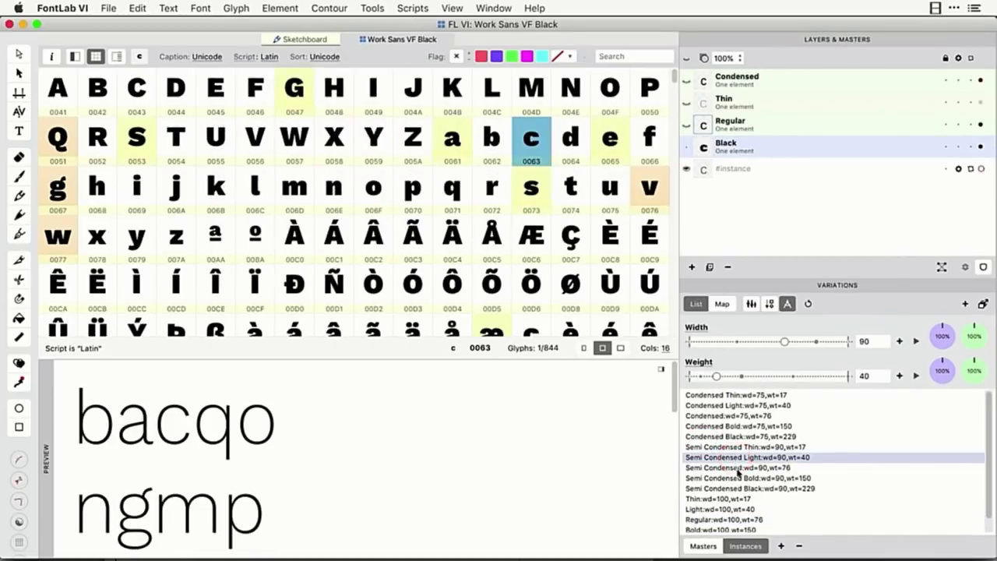
{"action": "left_click", "coordinate": [738, 468]}
{"action": "left_click", "coordinate": [733, 416]}
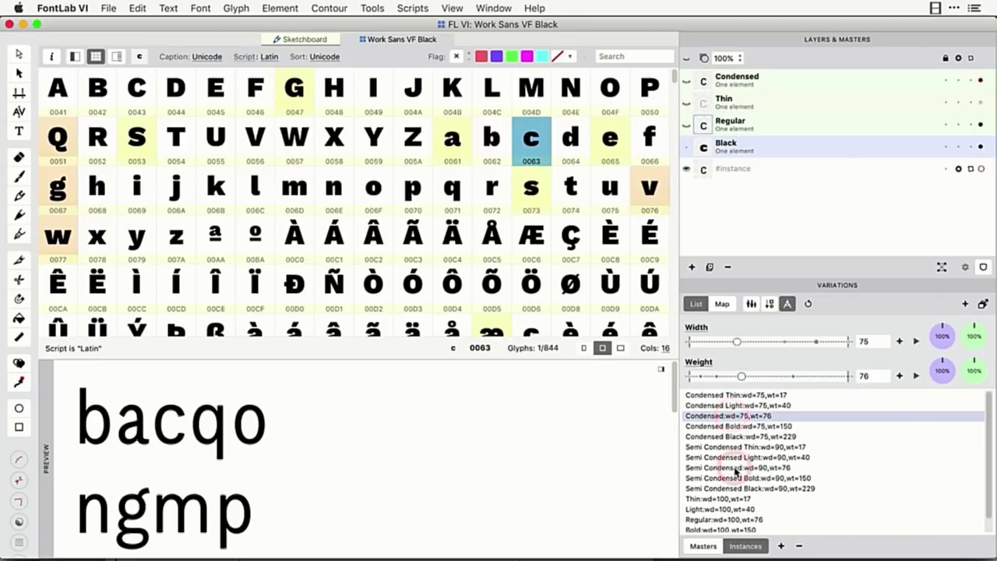
{"action": "left_click", "coordinate": [736, 468]}
{"action": "left_click", "coordinate": [726, 519]}
Step: Export the font in the OpenType Variations format to the source folder, with subfolders by family and profile
{"action": "left_click", "coordinate": [108, 8]}
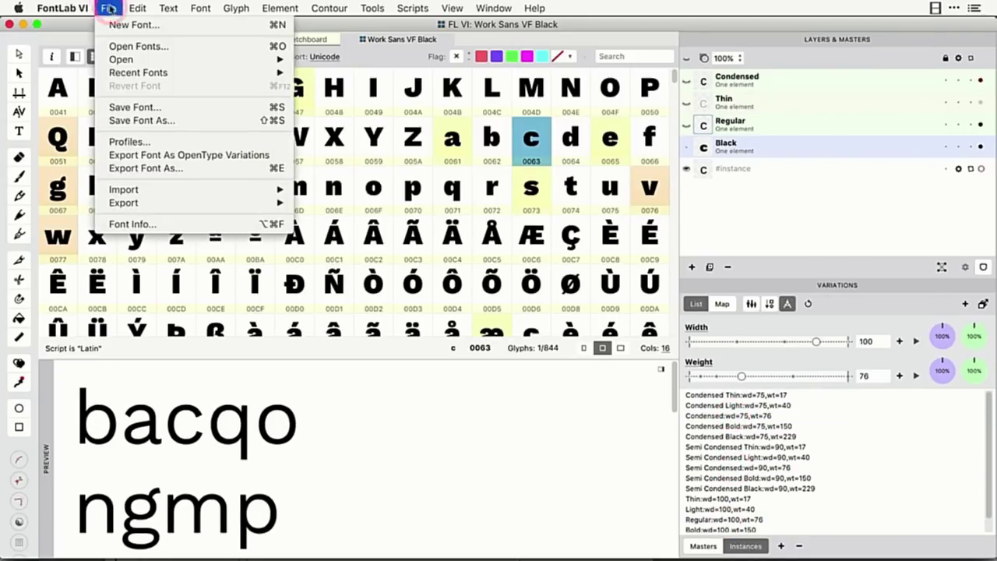
{"action": "left_click", "coordinate": [148, 169]}
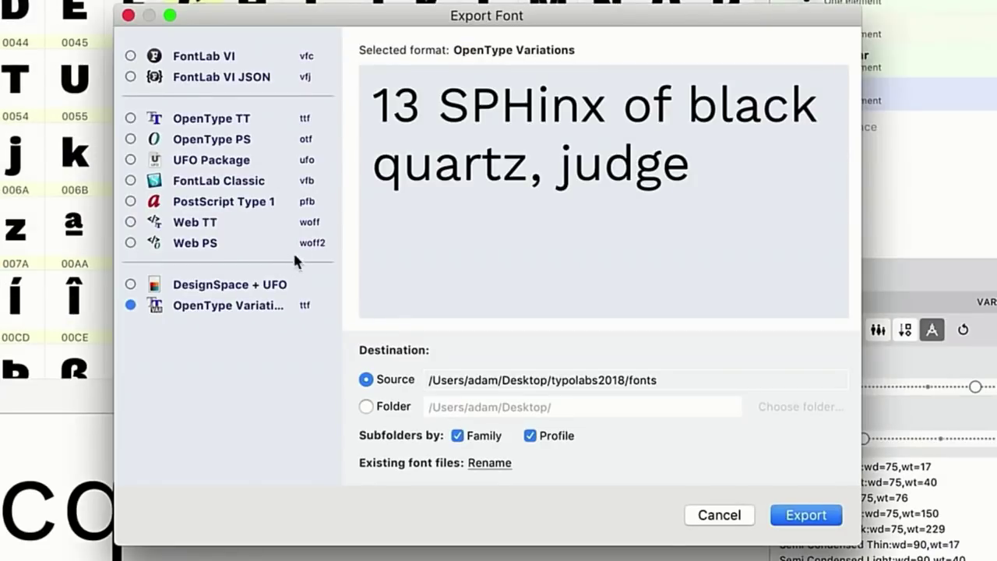
{"action": "left_click", "coordinate": [238, 313]}
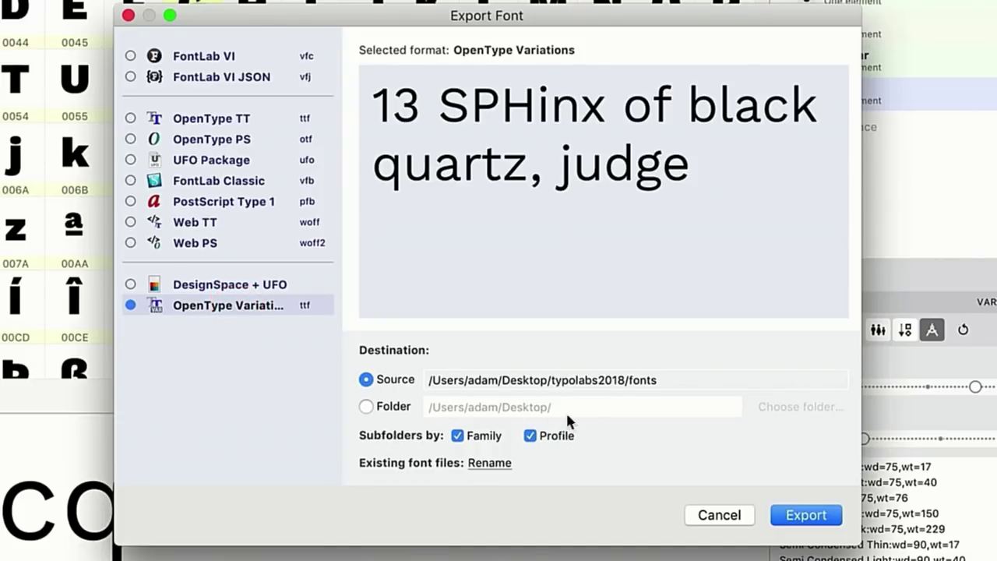
{"action": "left_click", "coordinate": [797, 516]}
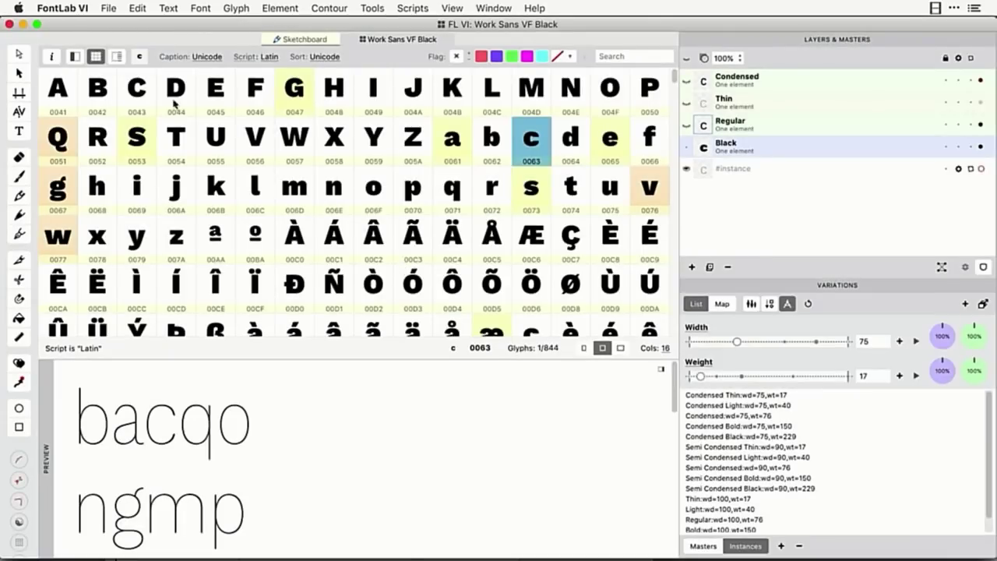
Step: Export all instances, from Condensed Thin through Black, as OpenType PS fonts to the source folder
{"action": "left_click", "coordinate": [109, 9]}
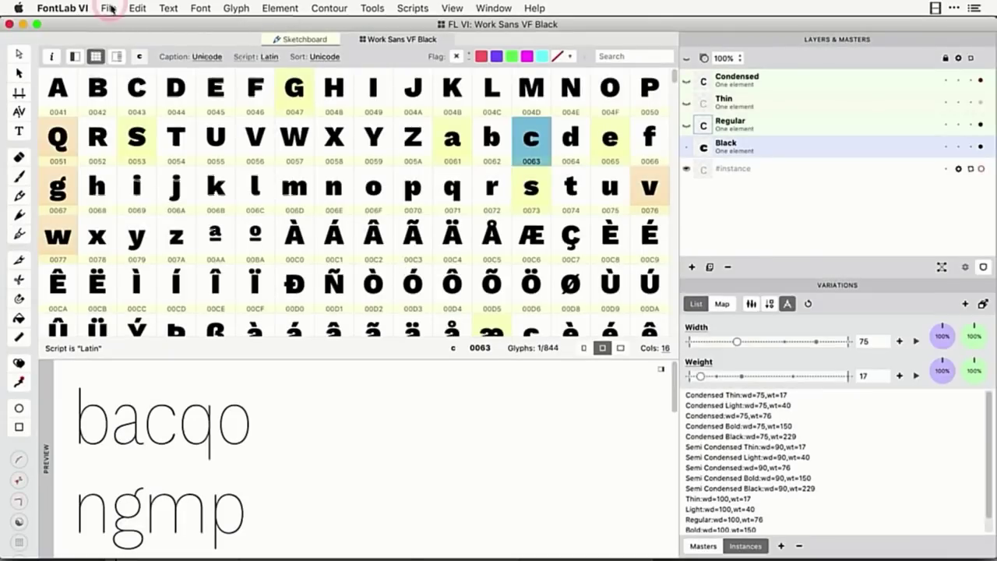
{"action": "left_click", "coordinate": [158, 166]}
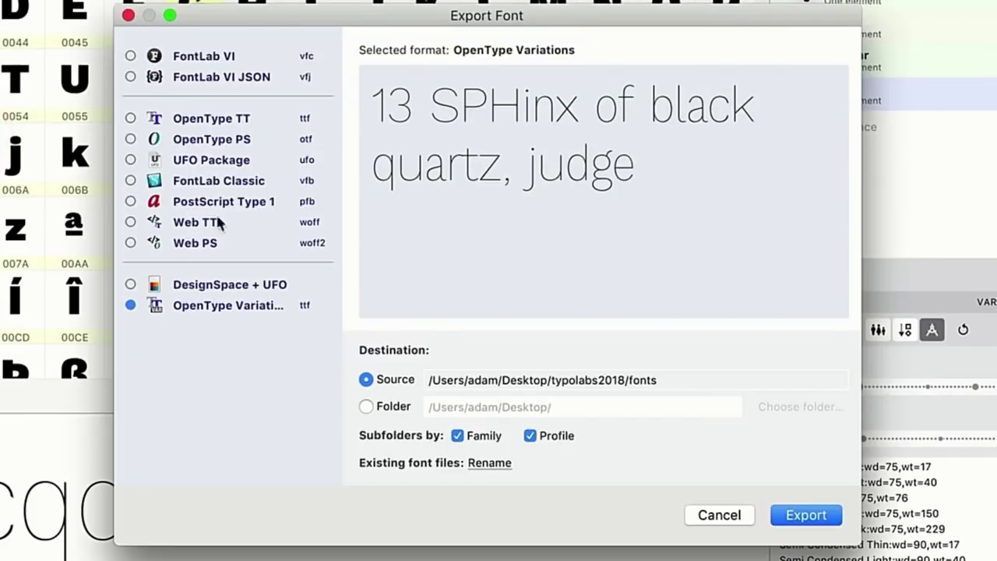
{"action": "left_click", "coordinate": [216, 143]}
{"action": "left_click", "coordinate": [493, 78]}
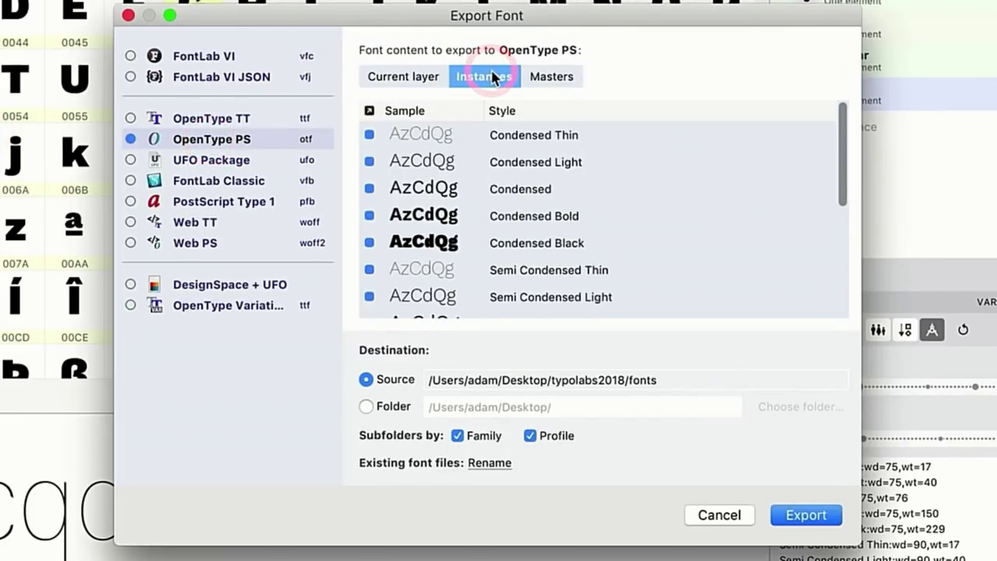
{"action": "scroll", "coordinate": [504, 179], "scroll_direction": "down", "scroll_amount": 5}
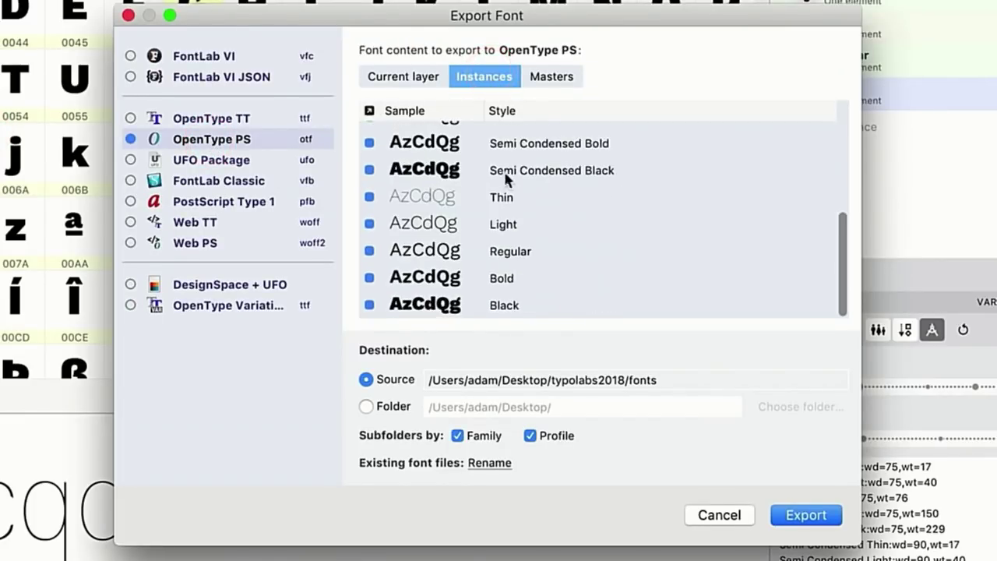
{"action": "left_click", "coordinate": [802, 517]}
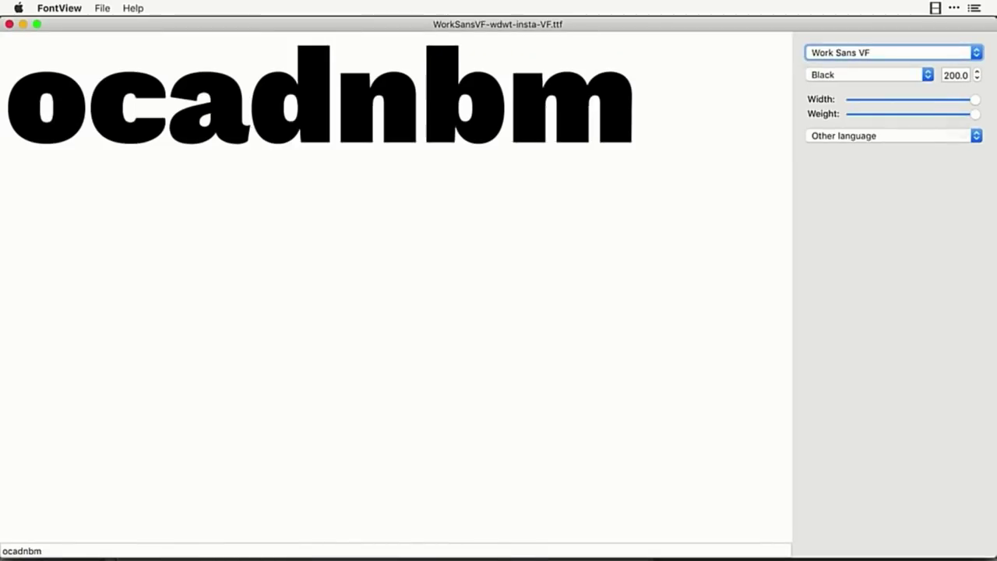
Step: Reduce the Work Sans VF preview's weight from Black to about Regular and narrow its width to test the interpolation
{"action": "left_click_drag", "start_coordinate": [975, 99], "coordinate": [893, 116]}
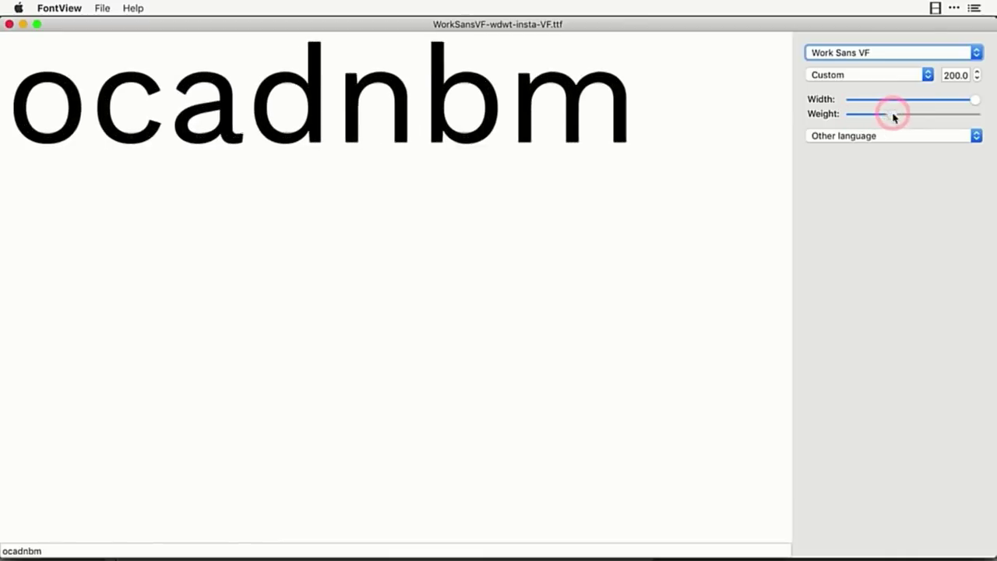
{"action": "left_click_drag", "start_coordinate": [970, 102], "coordinate": [872, 99]}
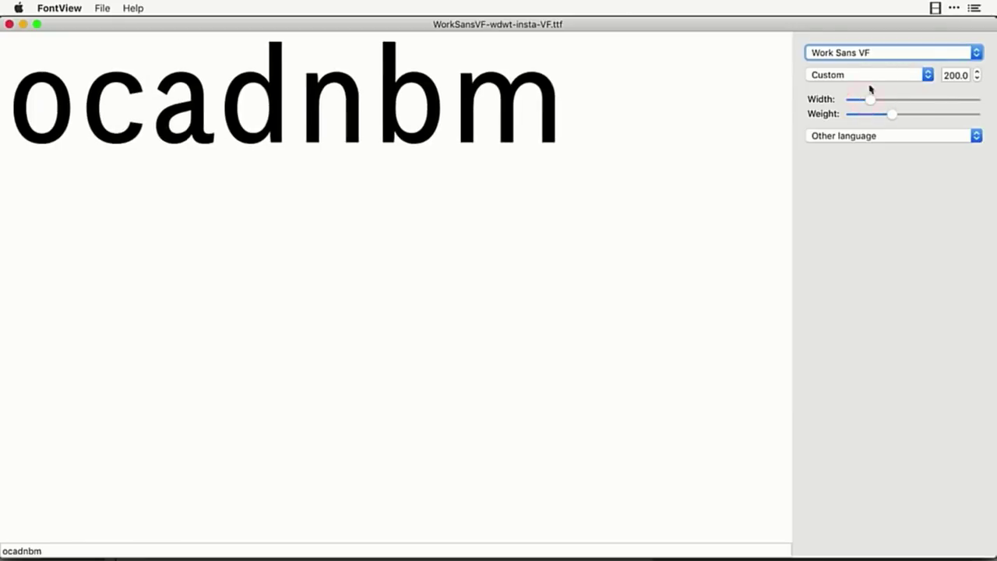
Step: Preview the named instances from Condensed Thin through Condensed Light and Semi Condensed Light to Light
{"action": "left_click", "coordinate": [867, 75]}
{"action": "left_click", "coordinate": [879, 24]}
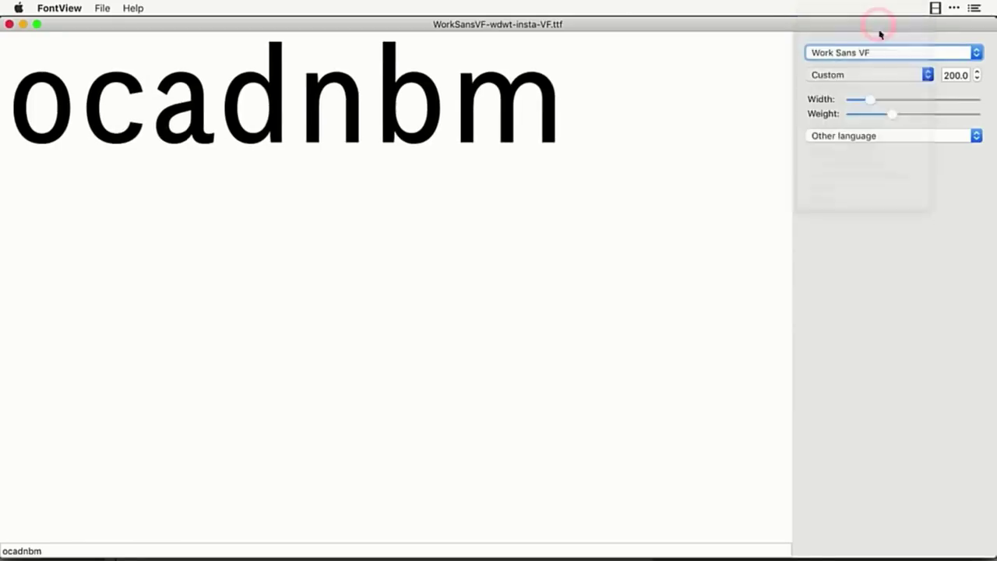
{"action": "left_click", "coordinate": [866, 75]}
{"action": "left_click", "coordinate": [859, 100]}
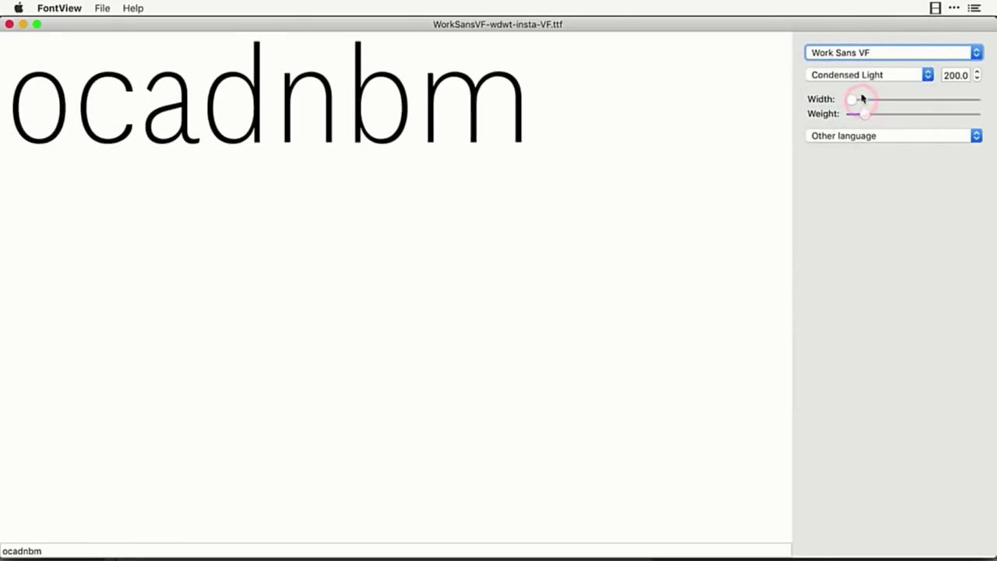
{"action": "left_click", "coordinate": [857, 75]}
{"action": "left_click", "coordinate": [854, 89]}
{"action": "left_click", "coordinate": [852, 74]}
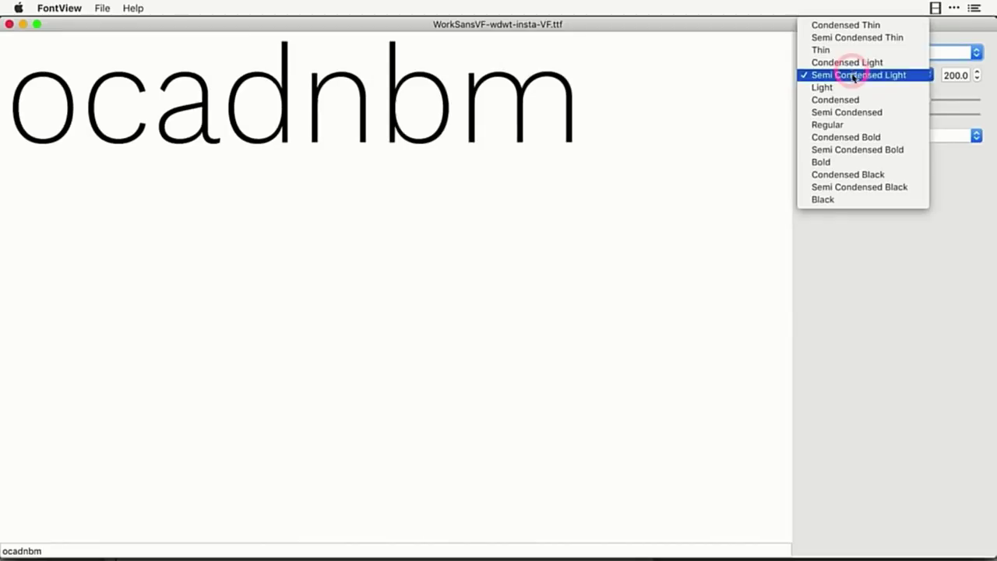
{"action": "left_click", "coordinate": [852, 88]}
Step: Preview the Regular, Condensed Bold, Semi Condensed Bold and Bold instances, and test custom settings with lighter weight and narrower width
{"action": "left_click", "coordinate": [852, 75]}
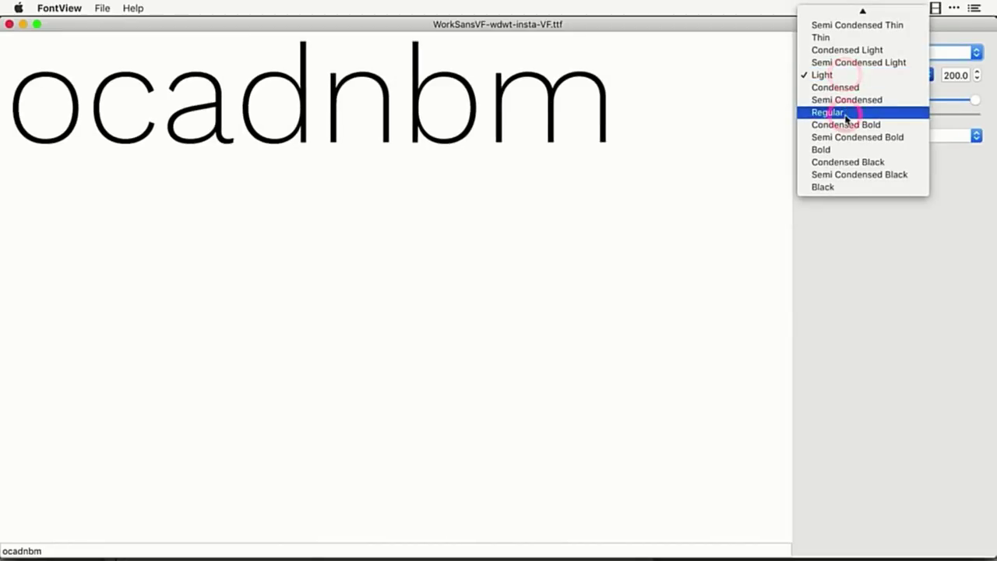
{"action": "left_click", "coordinate": [846, 112]}
{"action": "left_click", "coordinate": [845, 76]}
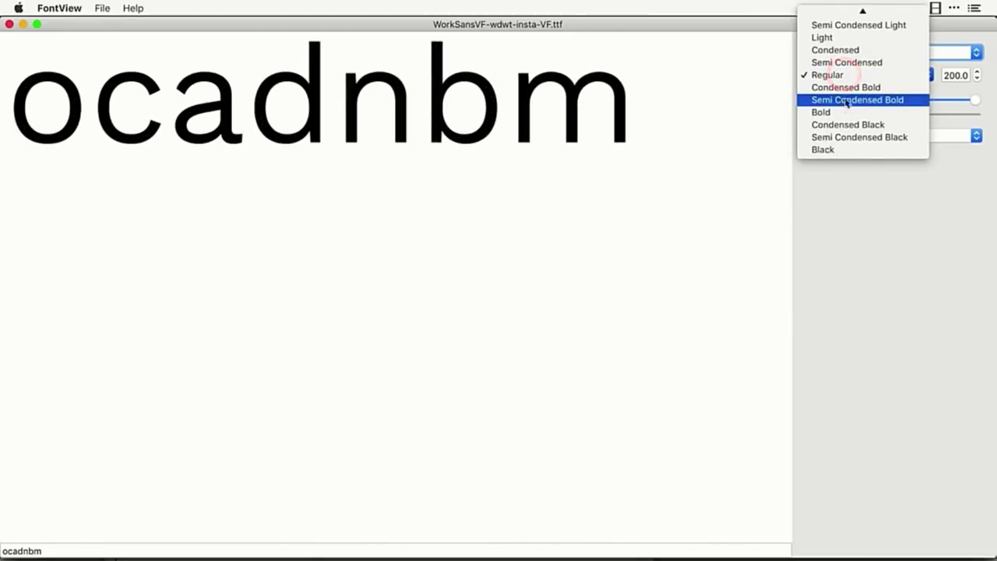
{"action": "left_click", "coordinate": [845, 87]}
{"action": "left_click", "coordinate": [846, 74]}
{"action": "left_click", "coordinate": [848, 86]}
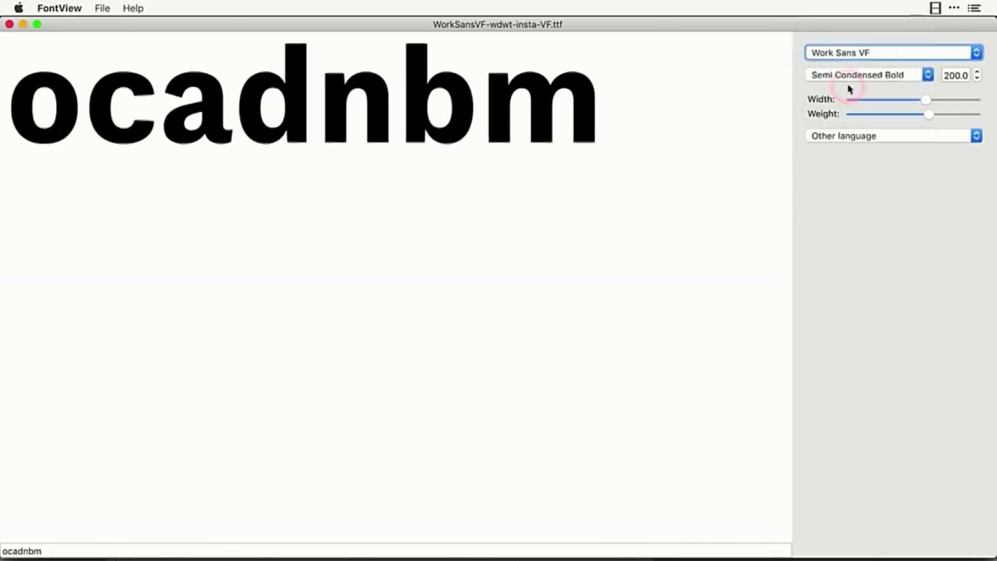
{"action": "left_click", "coordinate": [846, 76]}
{"action": "left_click", "coordinate": [846, 88]}
{"action": "left_click_drag", "start_coordinate": [927, 115], "coordinate": [875, 118]}
{"action": "left_click_drag", "start_coordinate": [971, 101], "coordinate": [858, 103]}
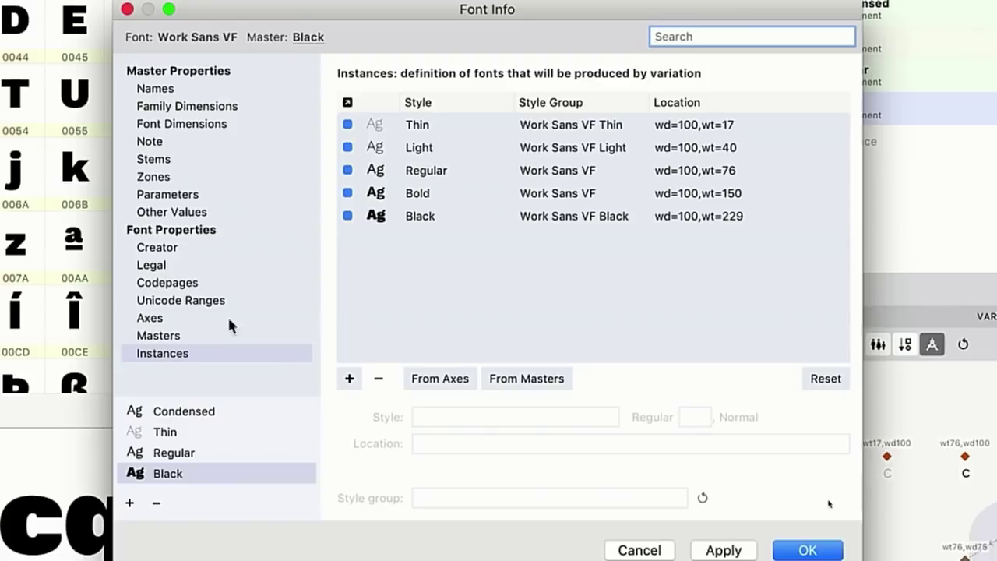
{"action": "left_click", "coordinate": [857, 545]}
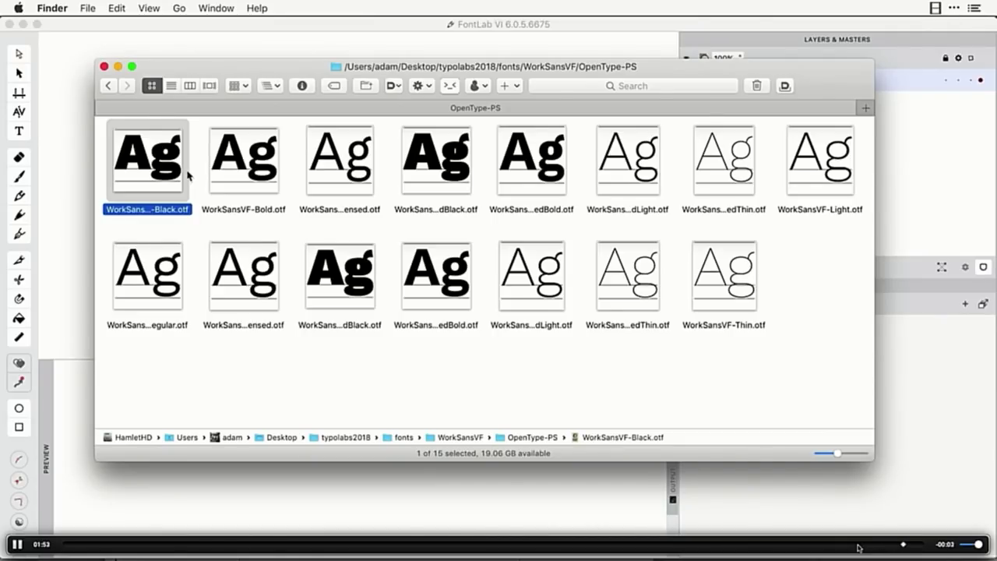
{"action": "key", "text": "space"}
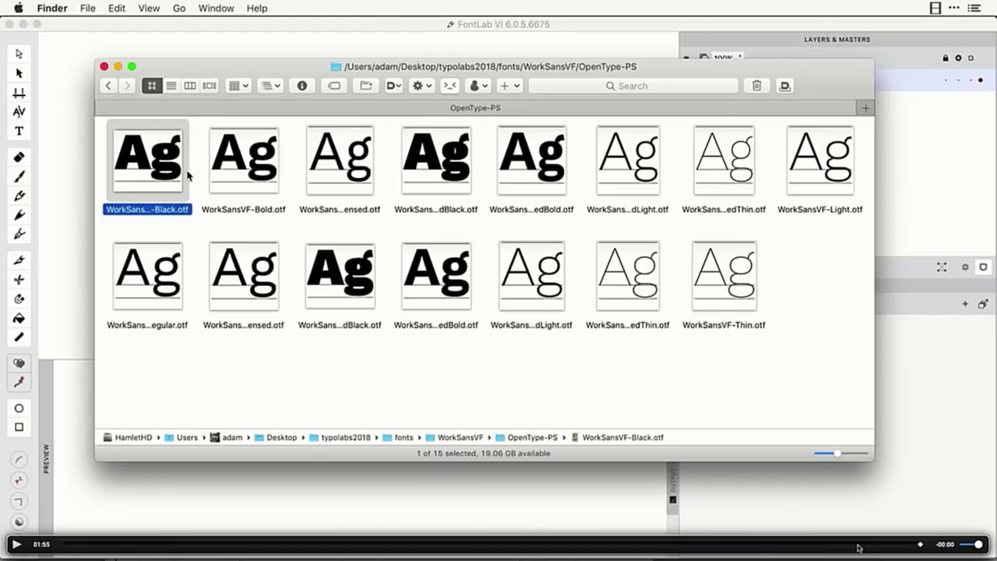